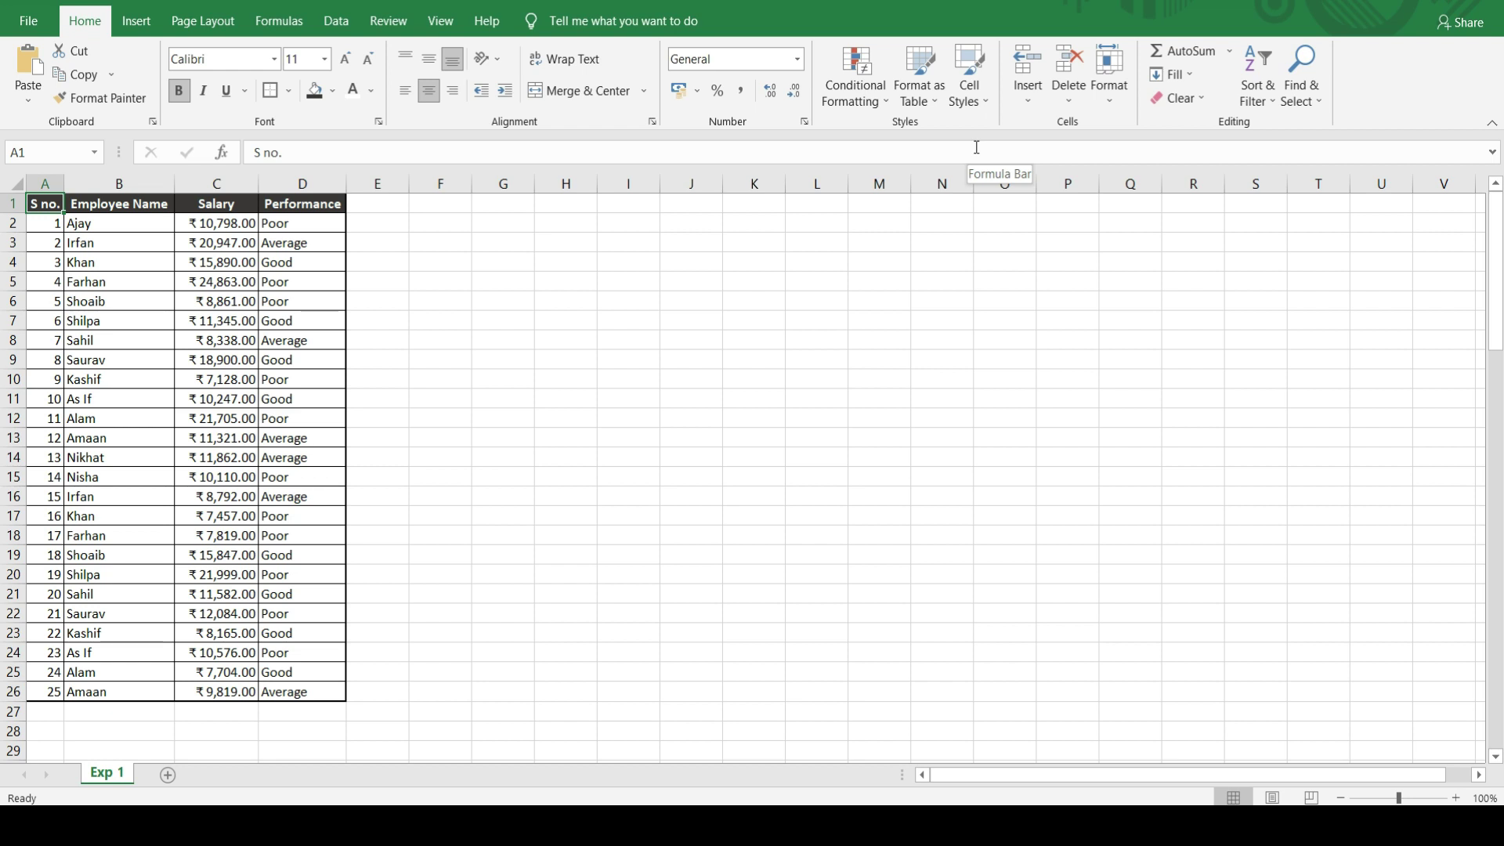
# Clear the existing serial numbers from A2:A26 in the S no. column
pyautogui.press('Down')
pyautogui.press('Down')
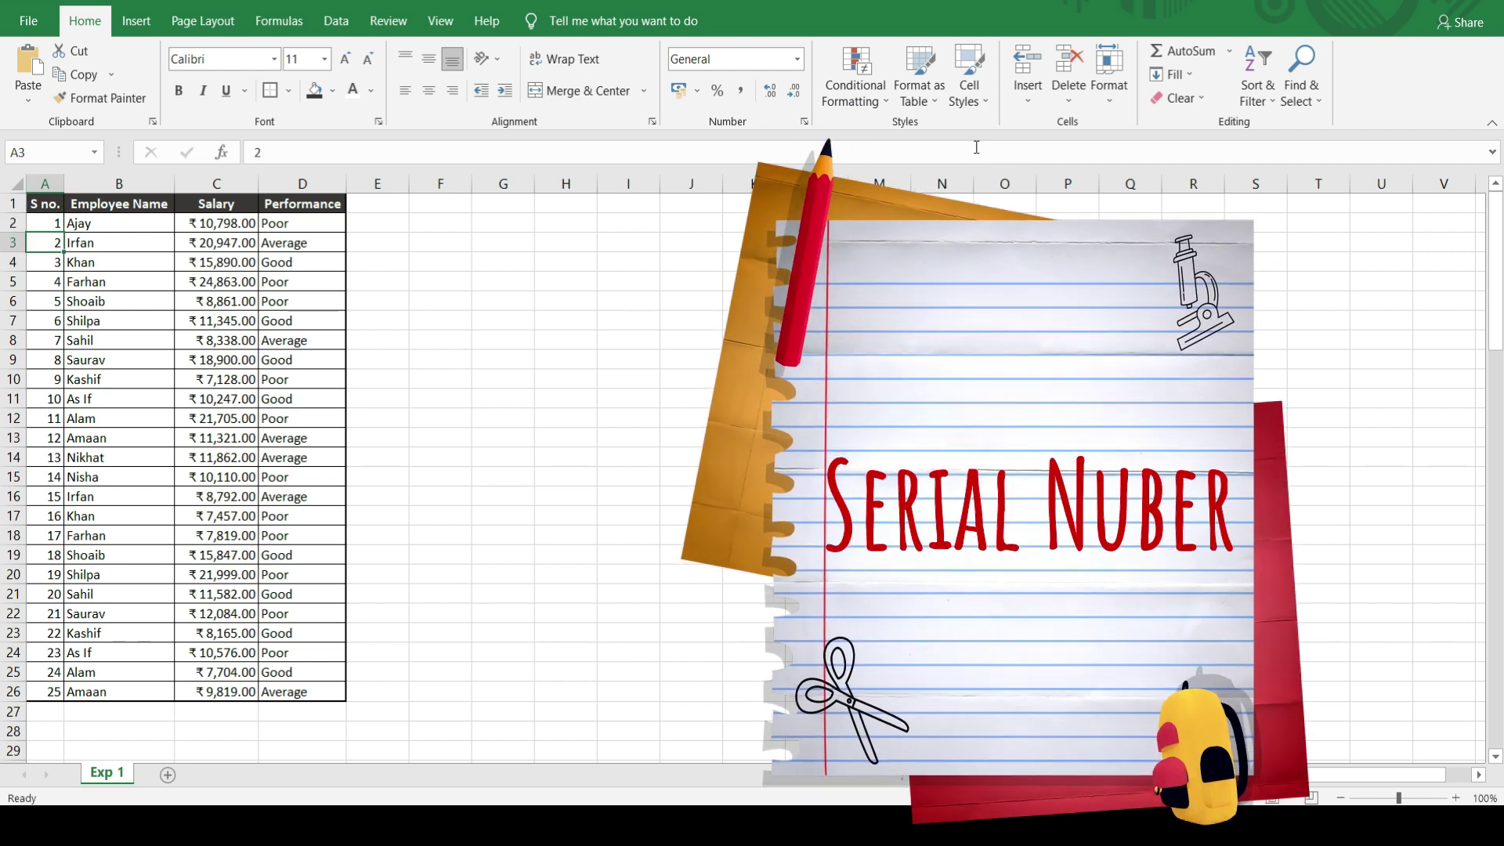
pyautogui.press('Up')
pyautogui.hotkey('ctrl', 'shift', 'Down')
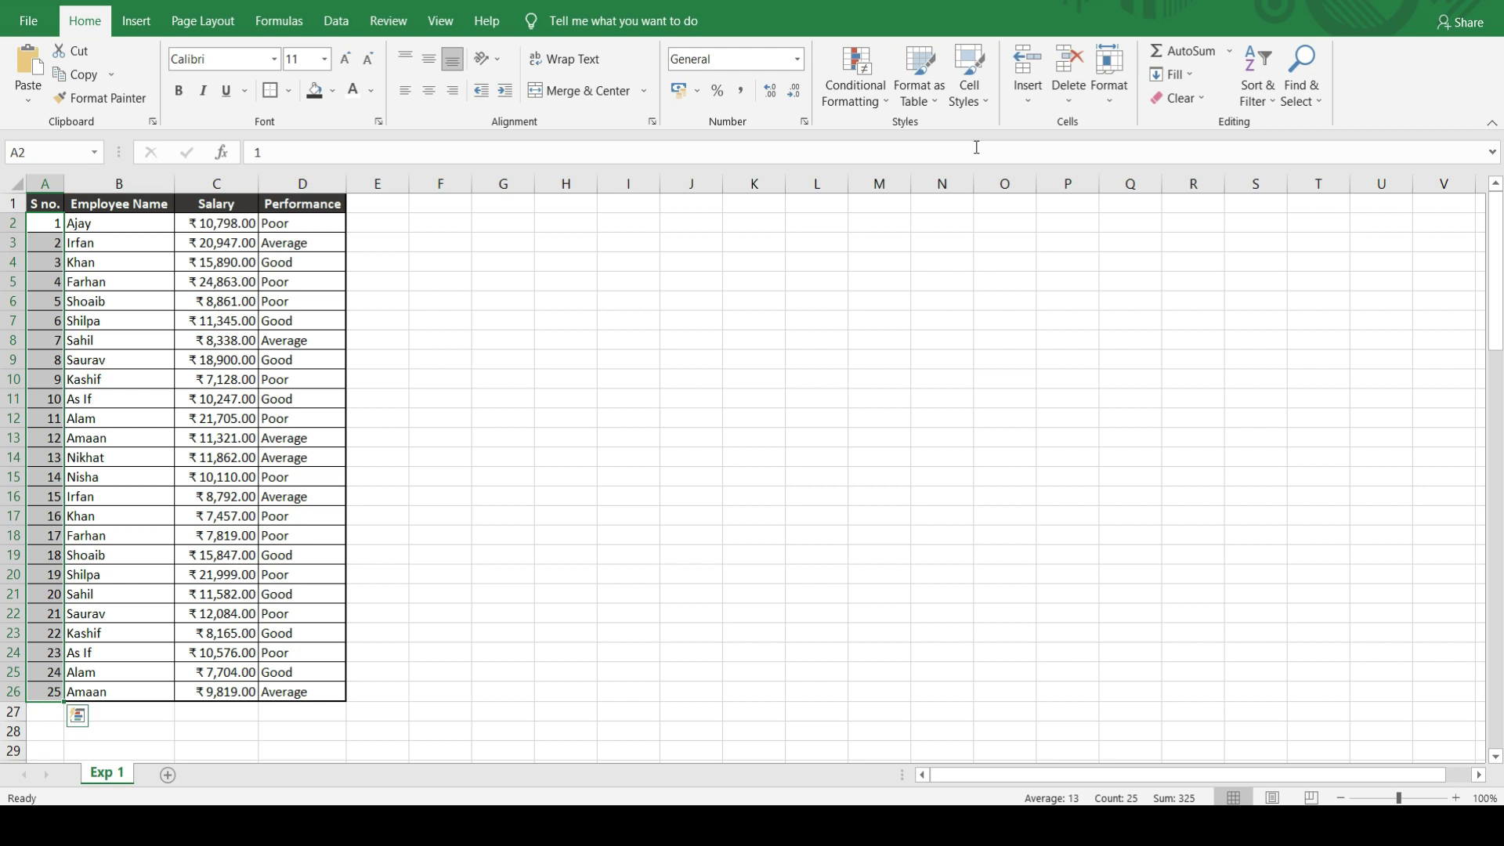
pyautogui.press('Delete')
pyautogui.press('Down')
pyautogui.press('Up')
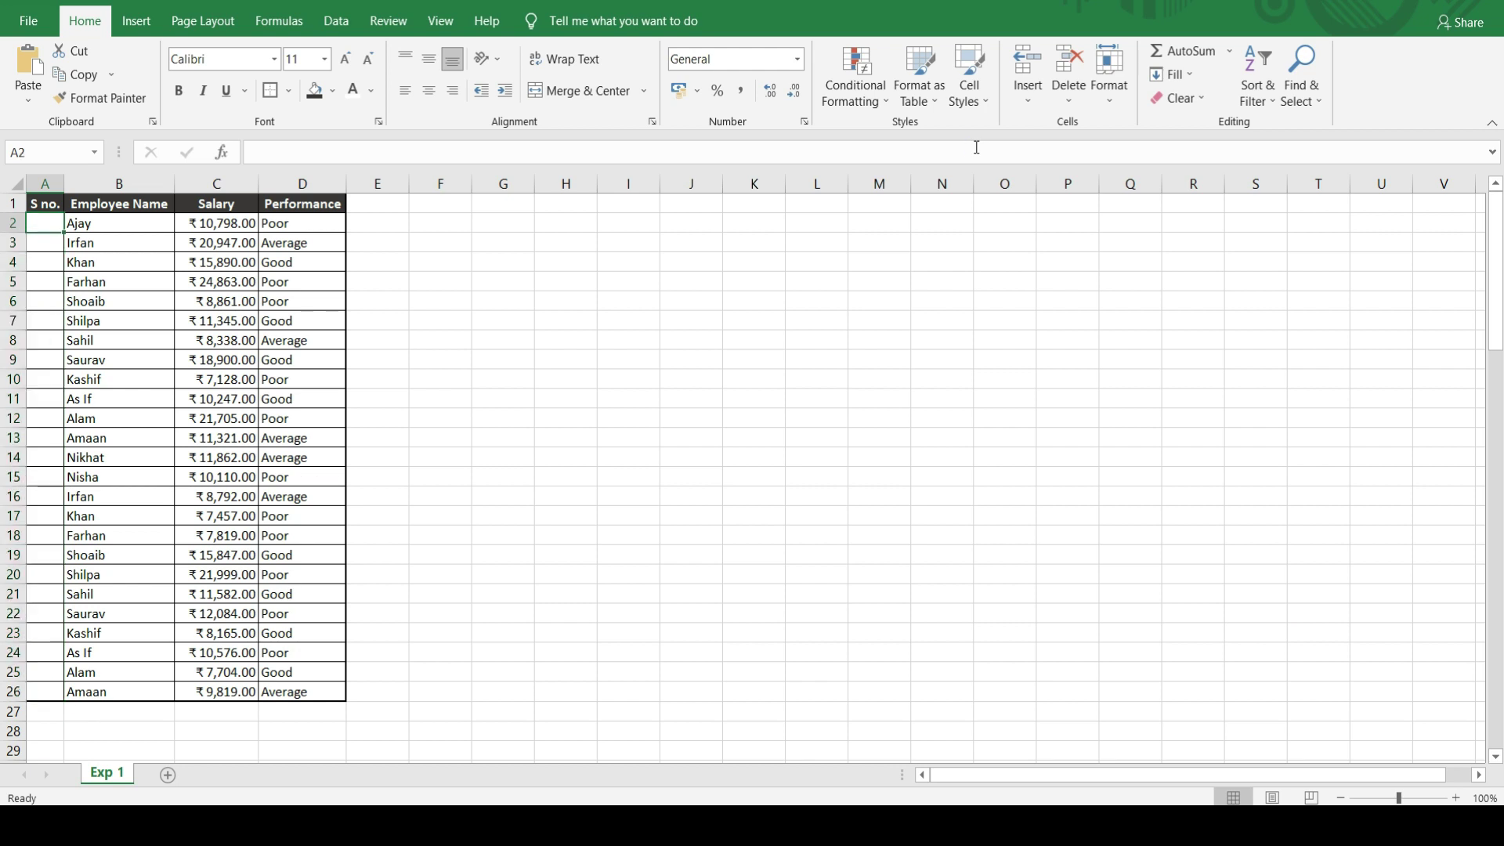
# Enter the serial numbers 1, 2 and 3 in cells A2 to A4
pyautogui.write('1')
pyautogui.press('Return')
pyautogui.write('2')
pyautogui.press('Return')
pyautogui.write('3')
pyautogui.press('Return')
pyautogui.press('Up')
pyautogui.press('Up')
pyautogui.press('Up')
pyautogui.press('Down')
pyautogui.press('Down')
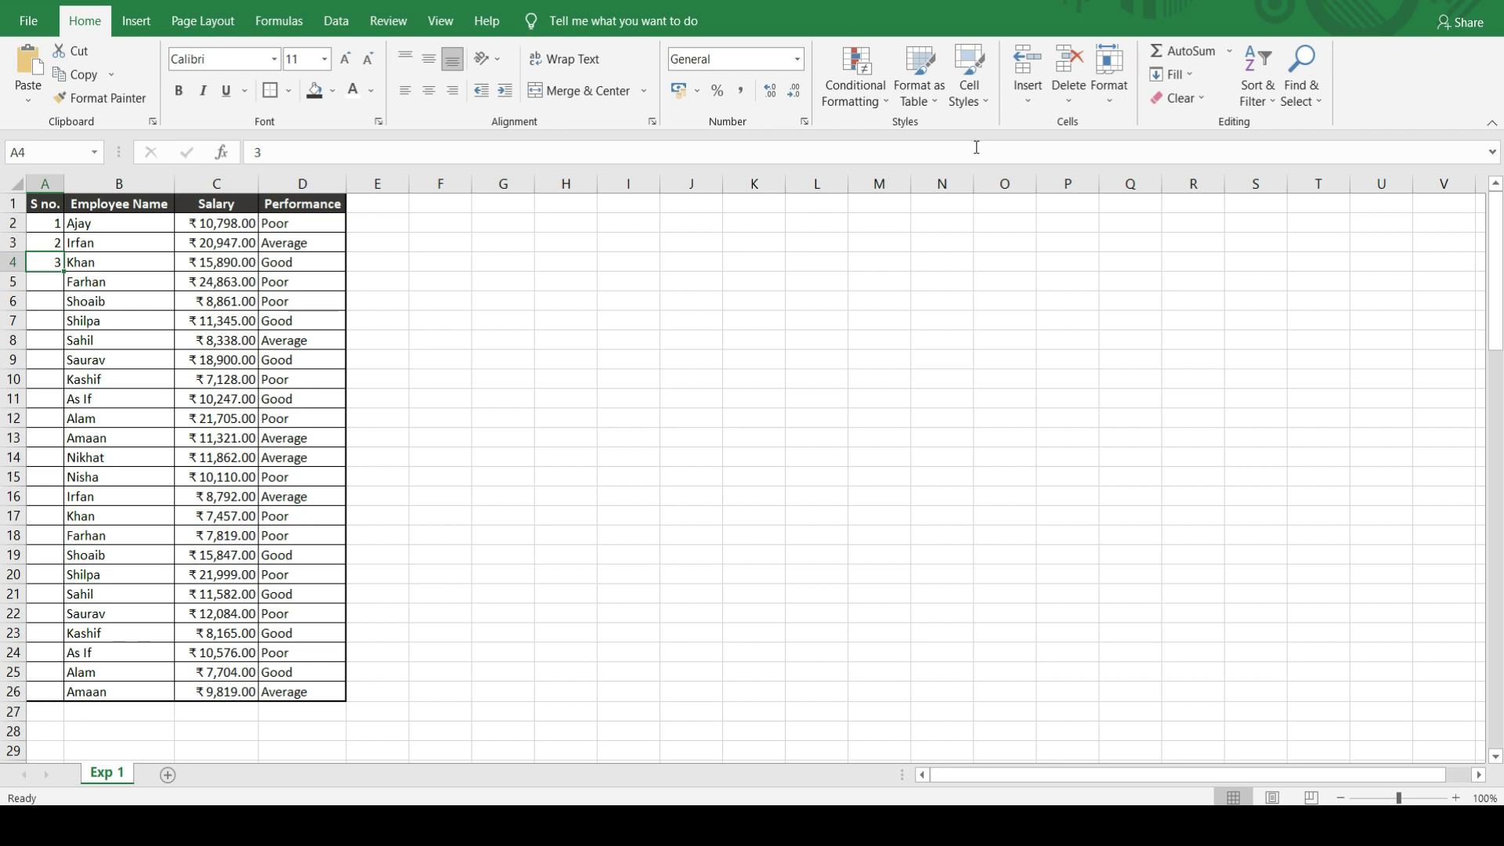
# Clear the three serial numbers from A2:A4
pyautogui.press('Up')
pyautogui.press('Up')
pyautogui.press('Down')
pyautogui.press('Down')
pyautogui.press('Up')
pyautogui.press('Up')
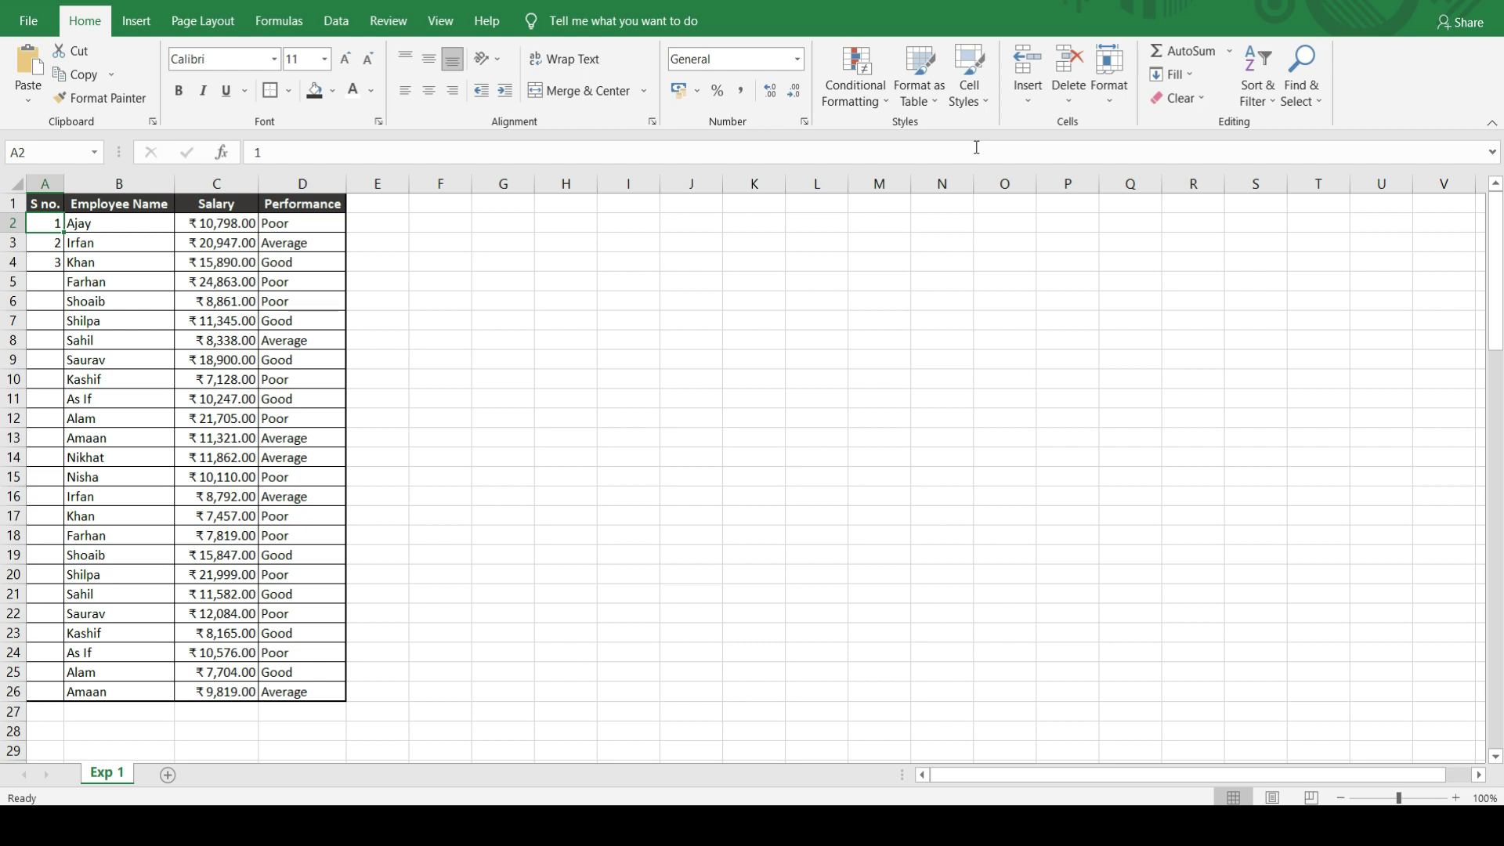
pyautogui.hotkey('shift', 'Down')
pyautogui.hotkey('shift', 'Down')
pyautogui.press('Delete')
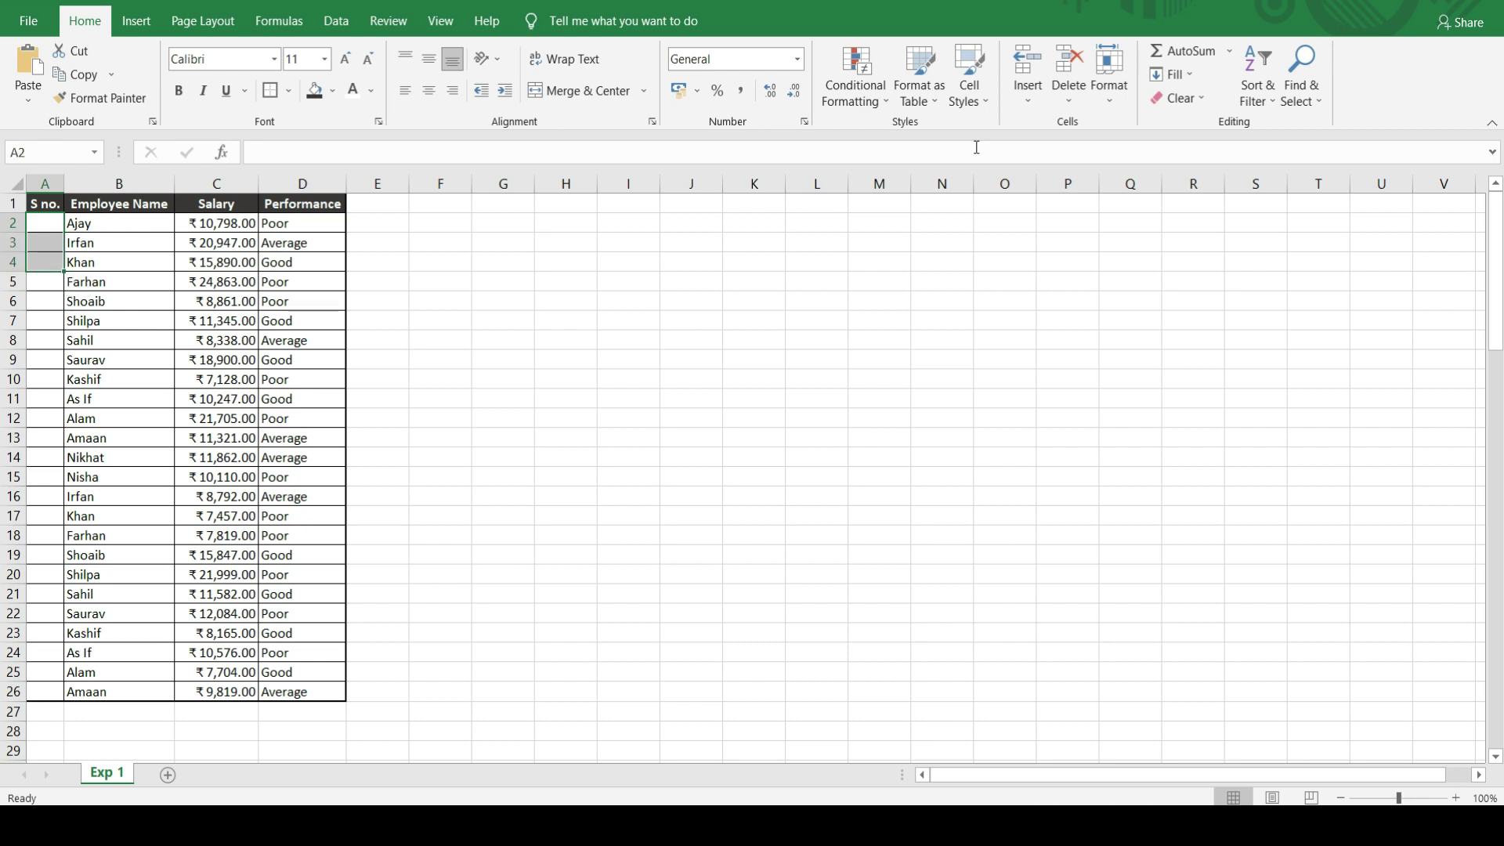
# Enter 1 in A2 and 2 in A3 as the start of the serial number sequence
pyautogui.hotkey('shift', 'Up')
pyautogui.hotkey('shift', 'Up')
pyautogui.write('1')
pyautogui.press('Return')
pyautogui.write('2')
pyautogui.press('Return')
# Extend the sequence in A2:A3 down to A26 with the fill handle
pyautogui.press('Up')
pyautogui.press('Up')
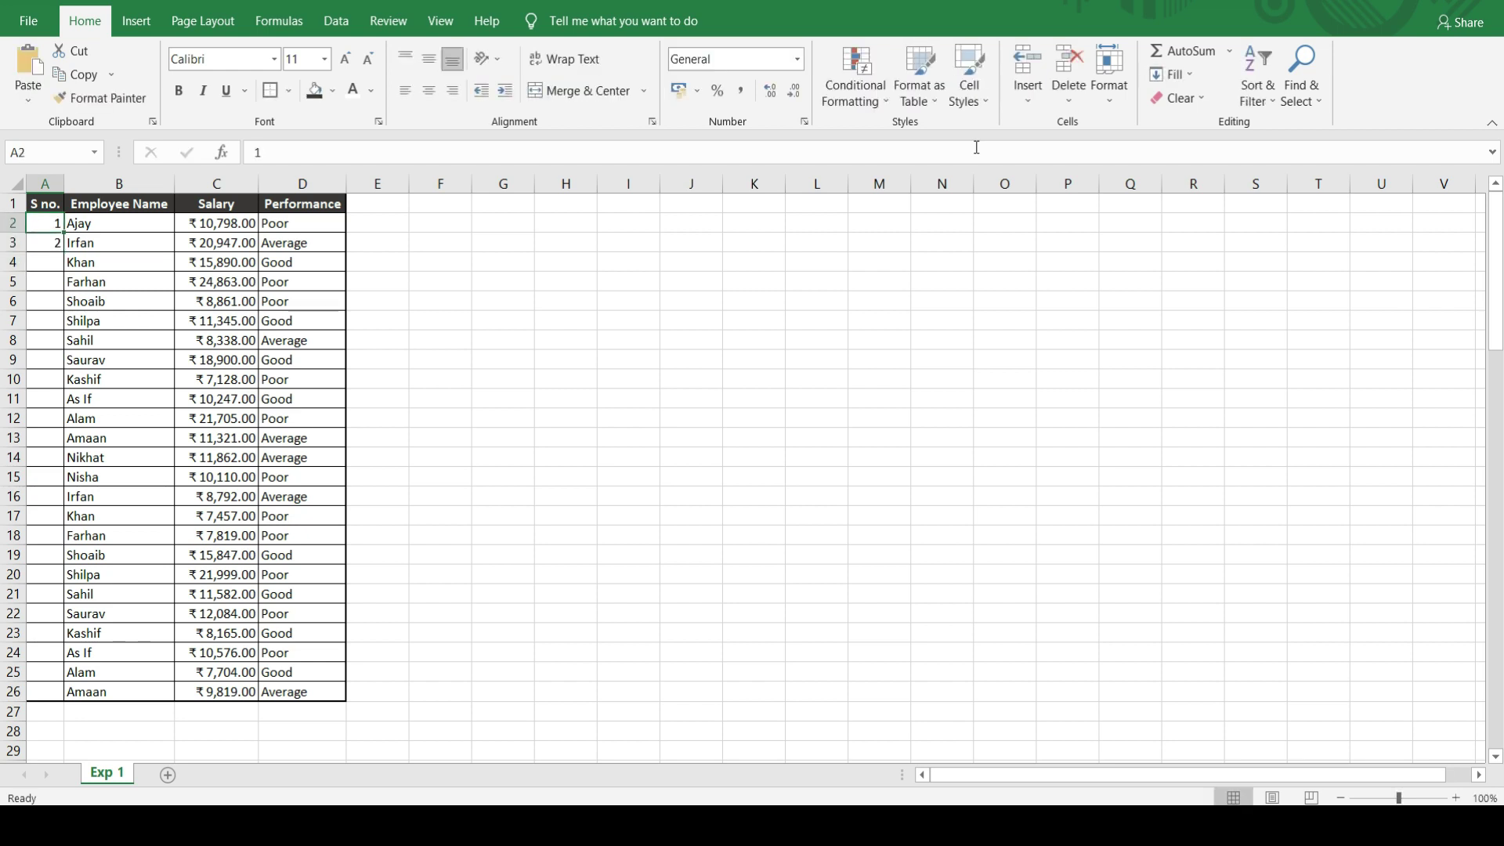
pyautogui.hotkey('shift', 'Down')
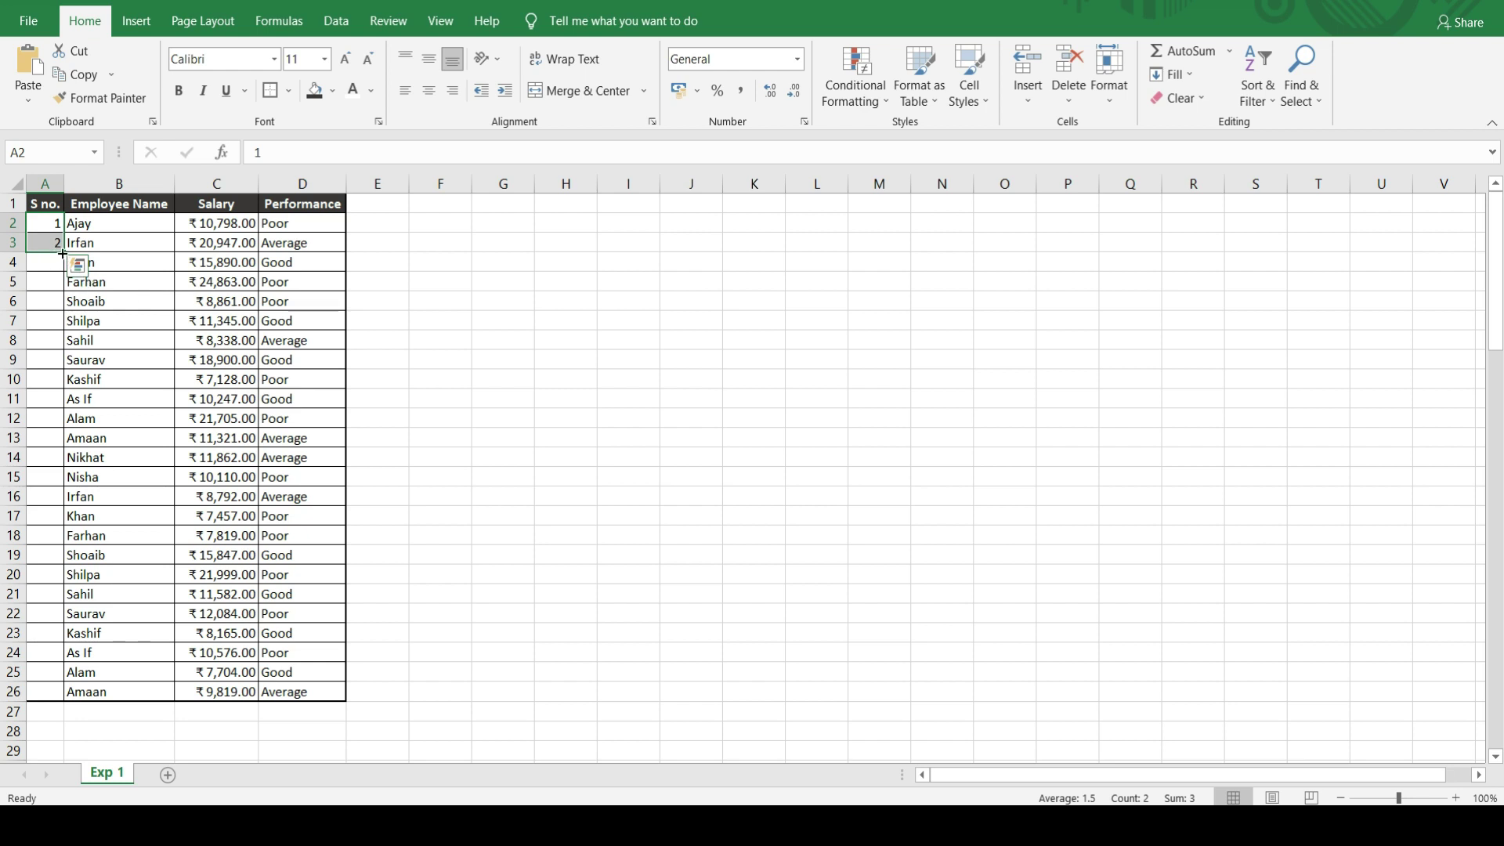
pyautogui.moveTo(62, 253); pyautogui.dragTo(63, 701)
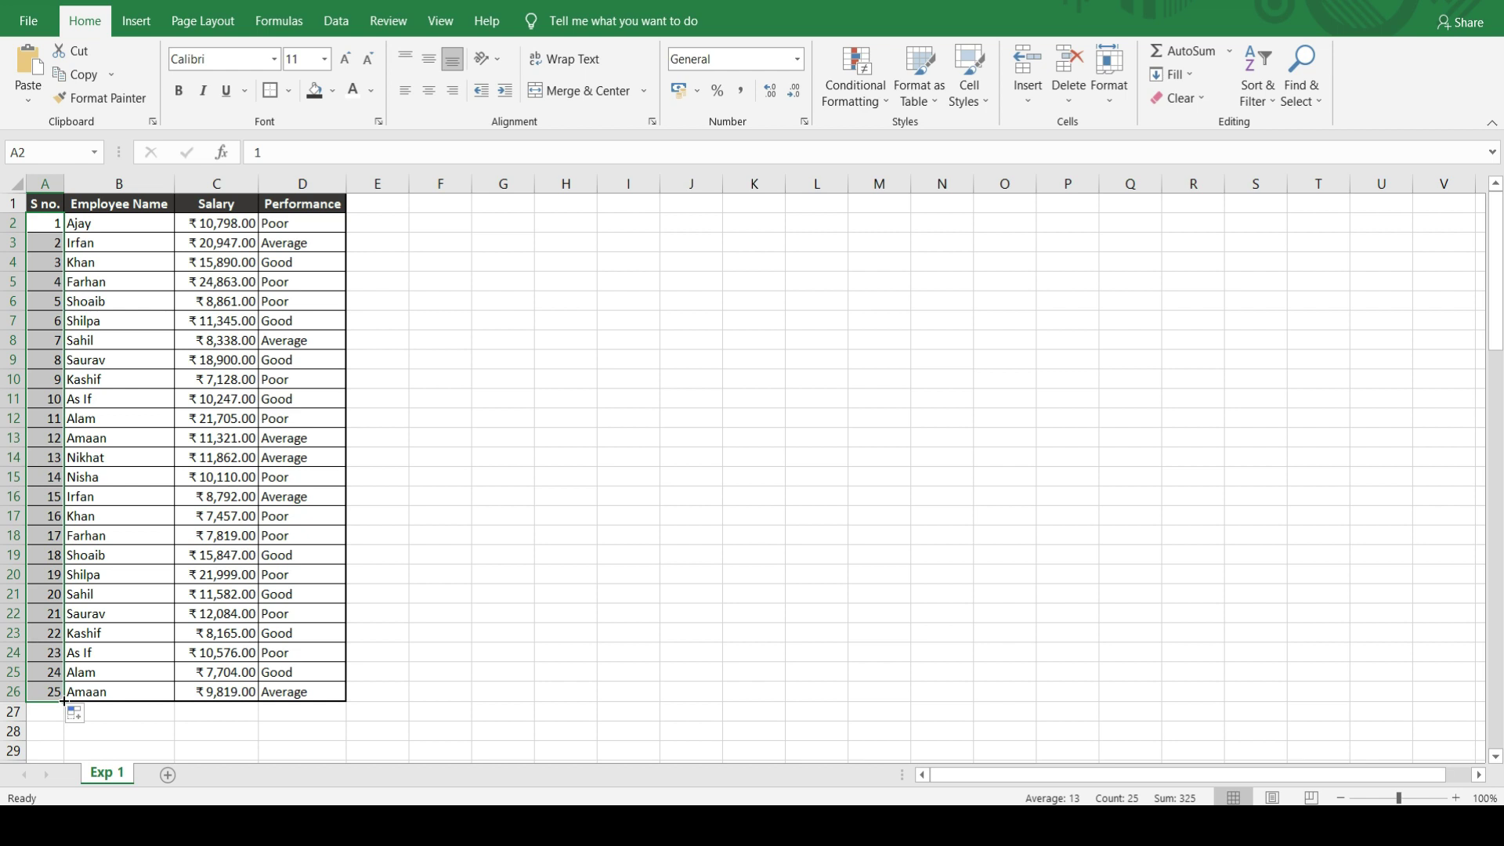
# Delete the auto-filled serial numbers from A2:A26 and return to A2
pyautogui.press('Delete')
pyautogui.press('Down')
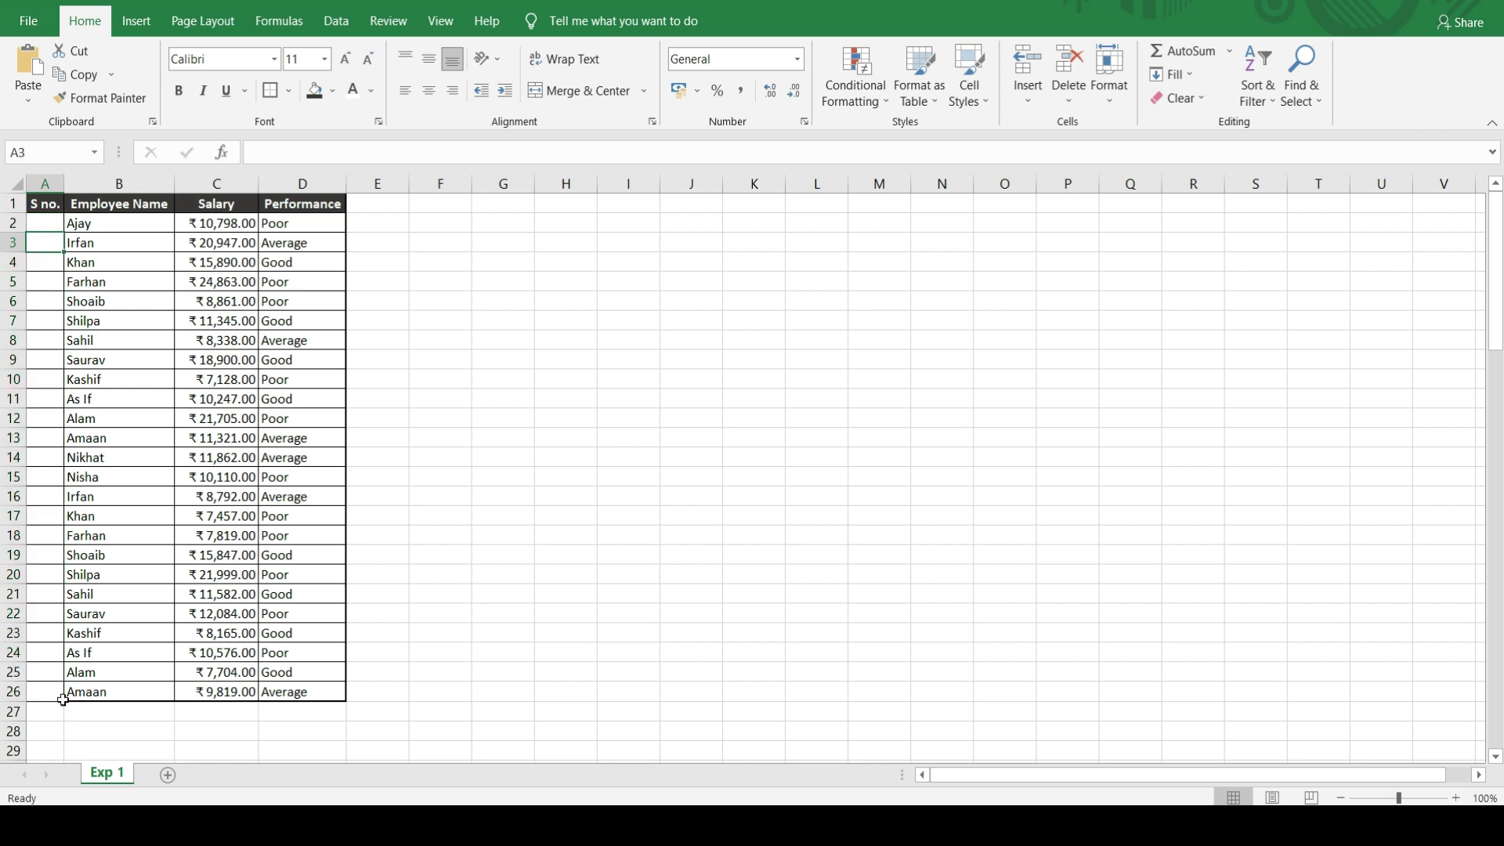
pyautogui.press('Up')
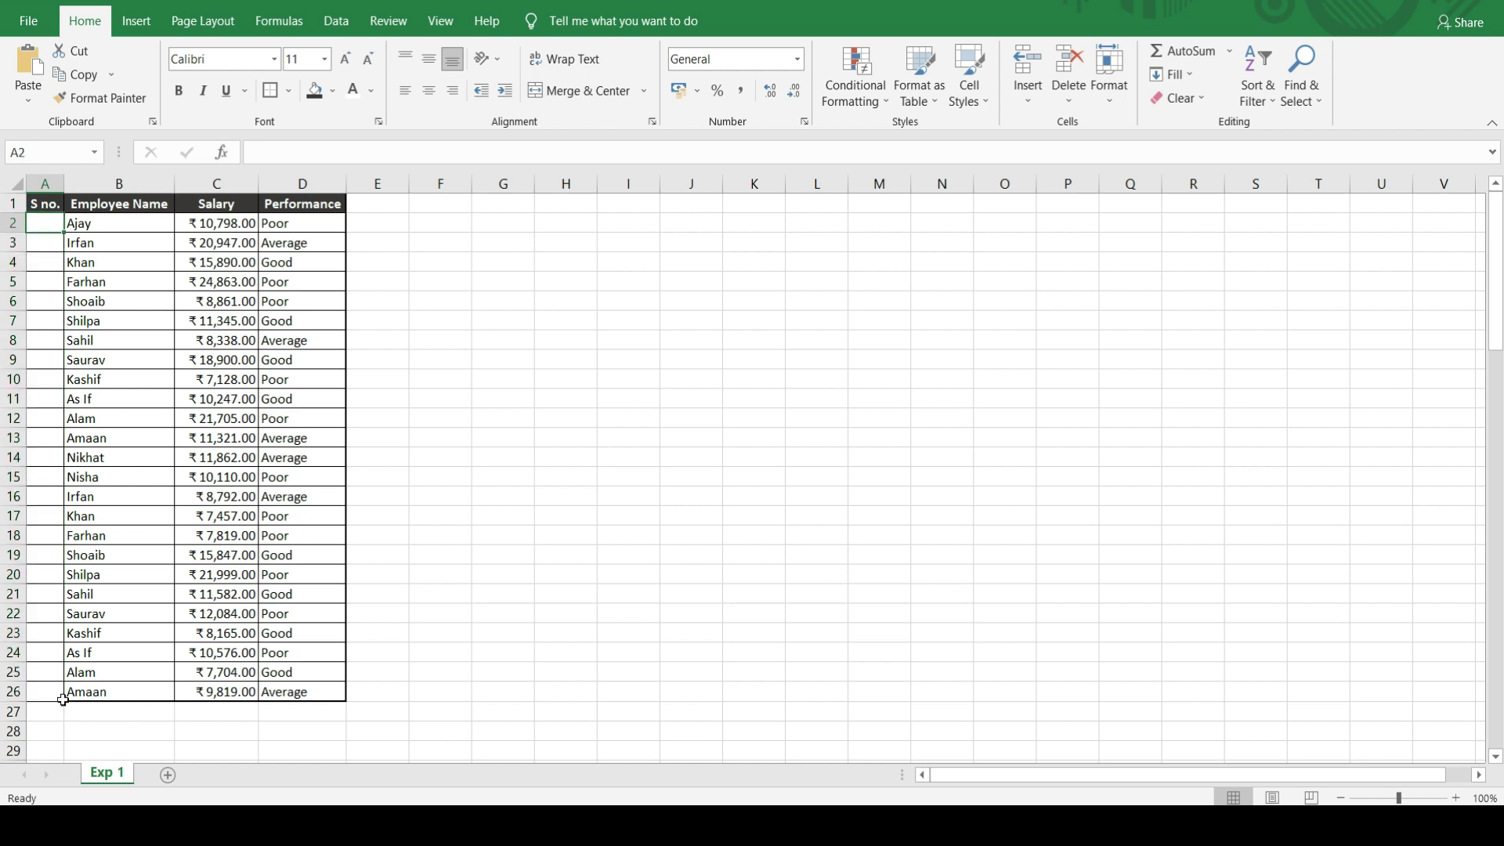
# Enter 1 as the first serial number in A2
pyautogui.write('1')
pyautogui.press('Return')
pyautogui.press('Up')
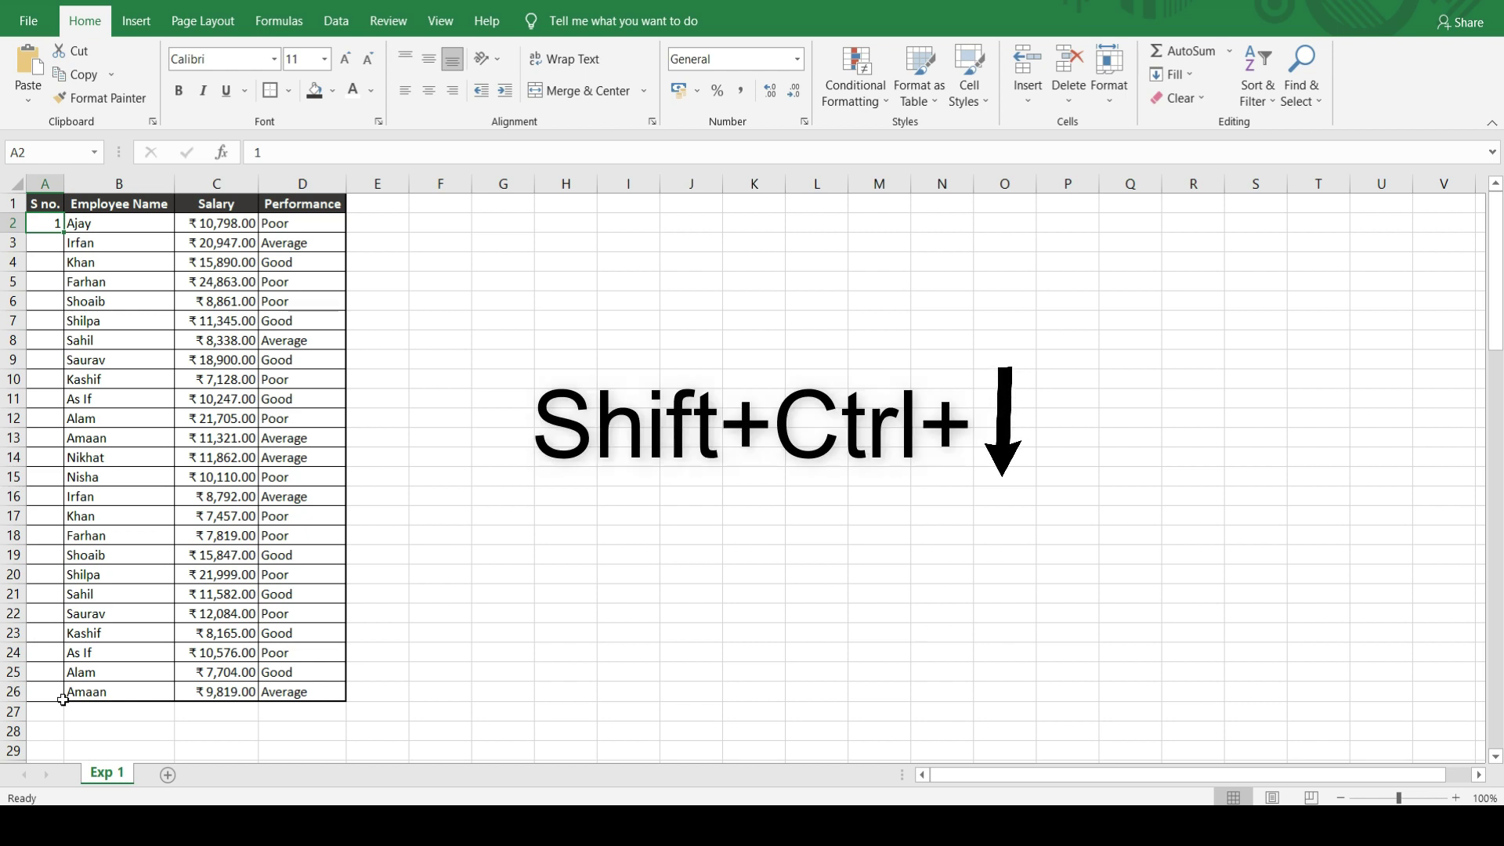
# Fill column A from A2 down with a linear series using step value 1 and stop value 25
pyautogui.hotkey('ctrl', 'shift', 'Down')
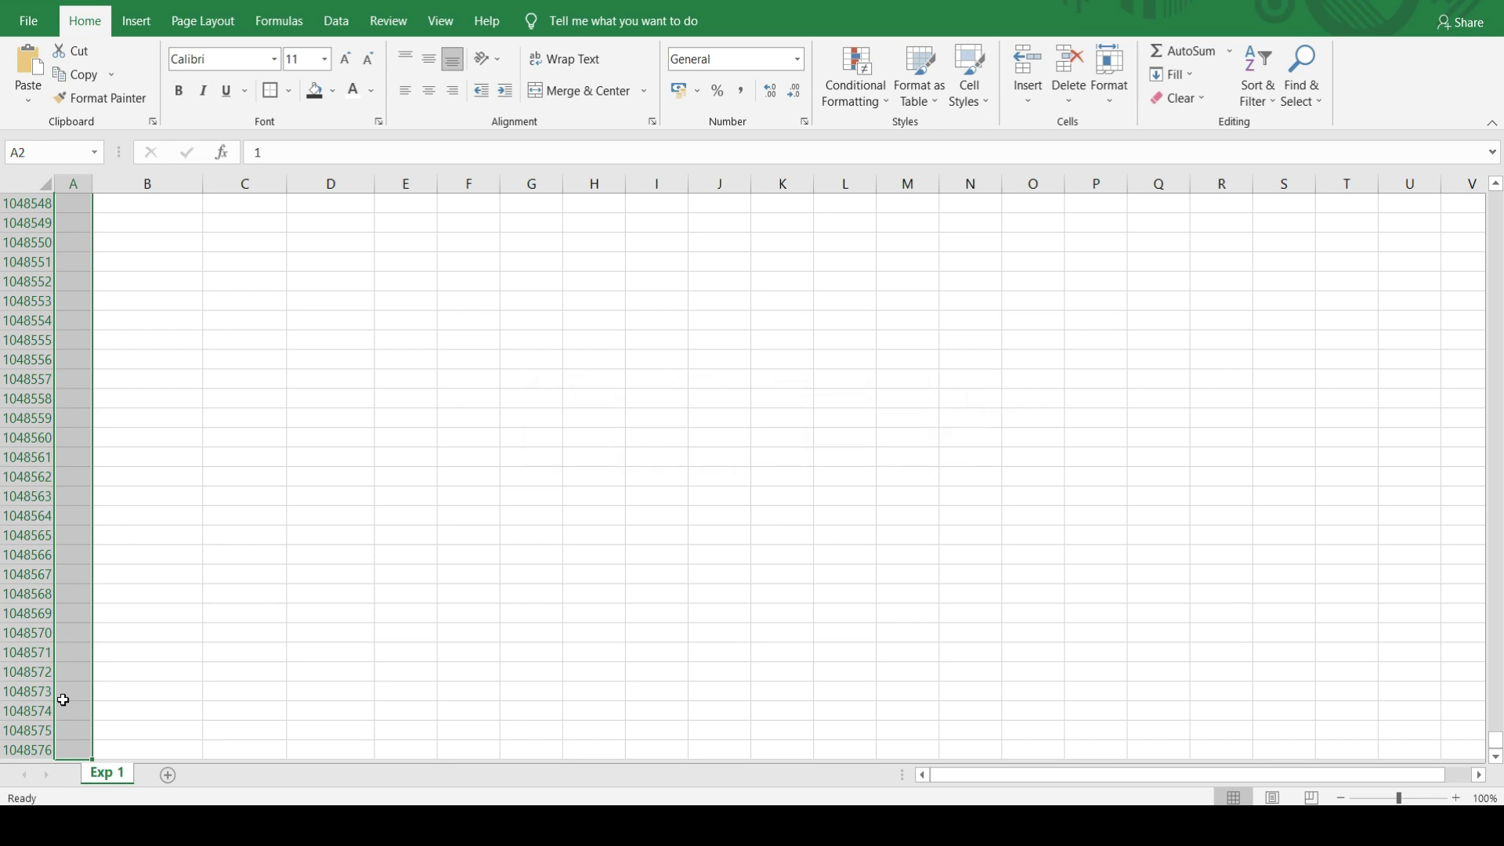
pyautogui.press('alt')
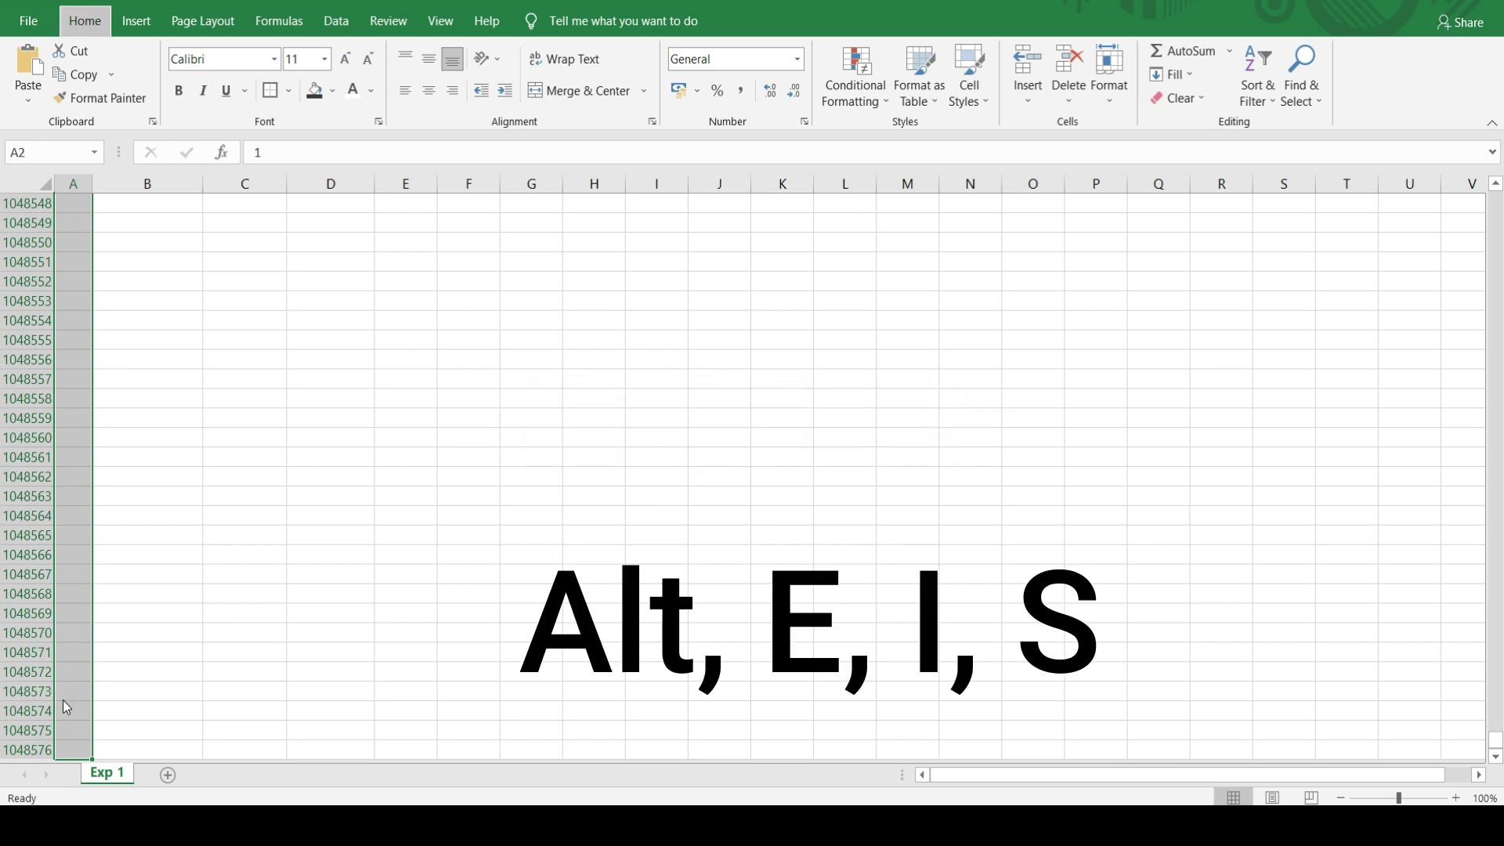
pyautogui.press('e')
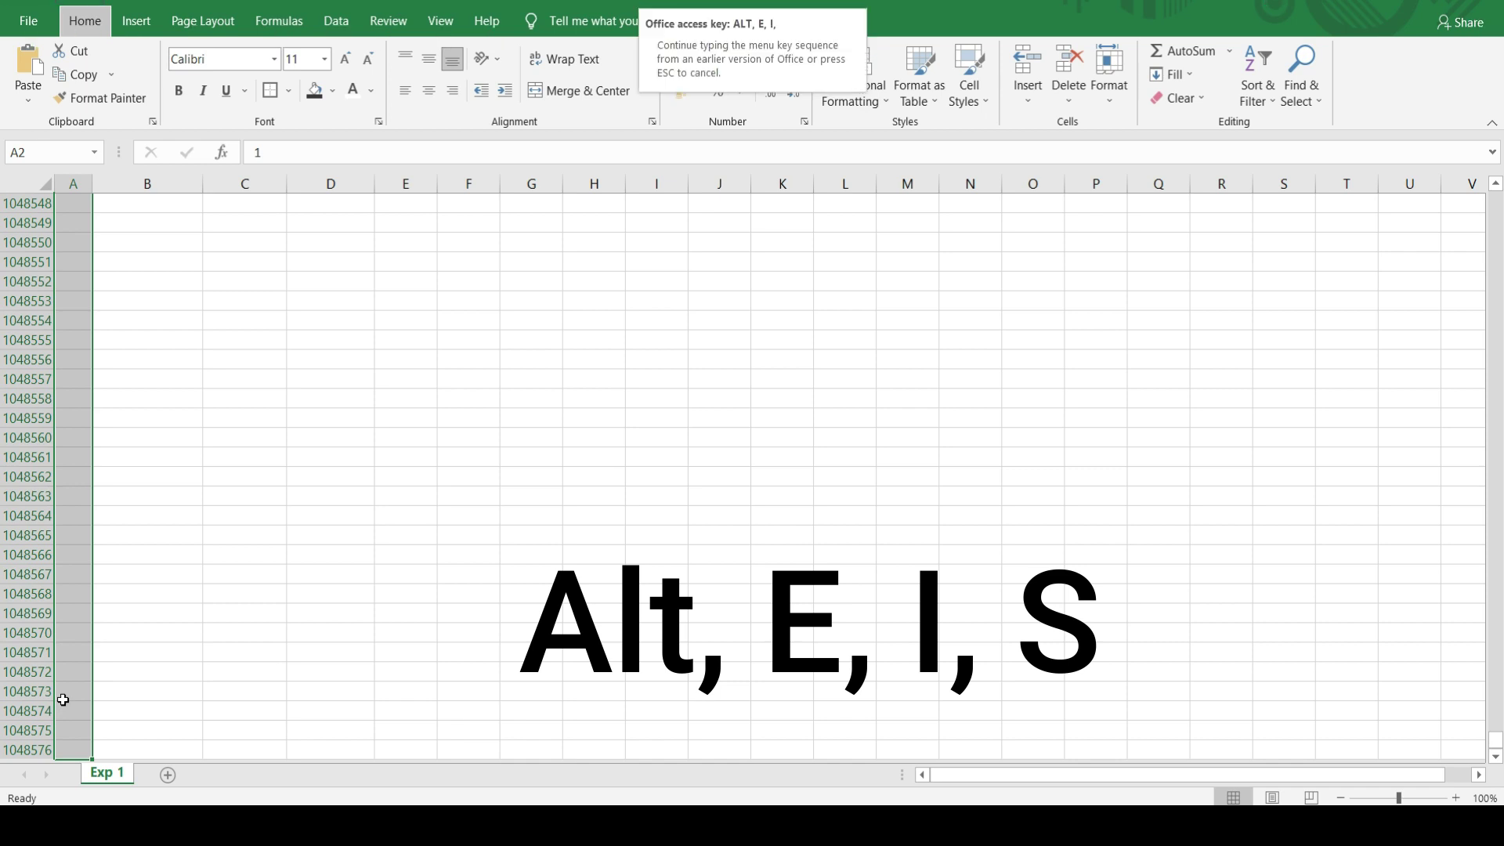
pyautogui.press('s')
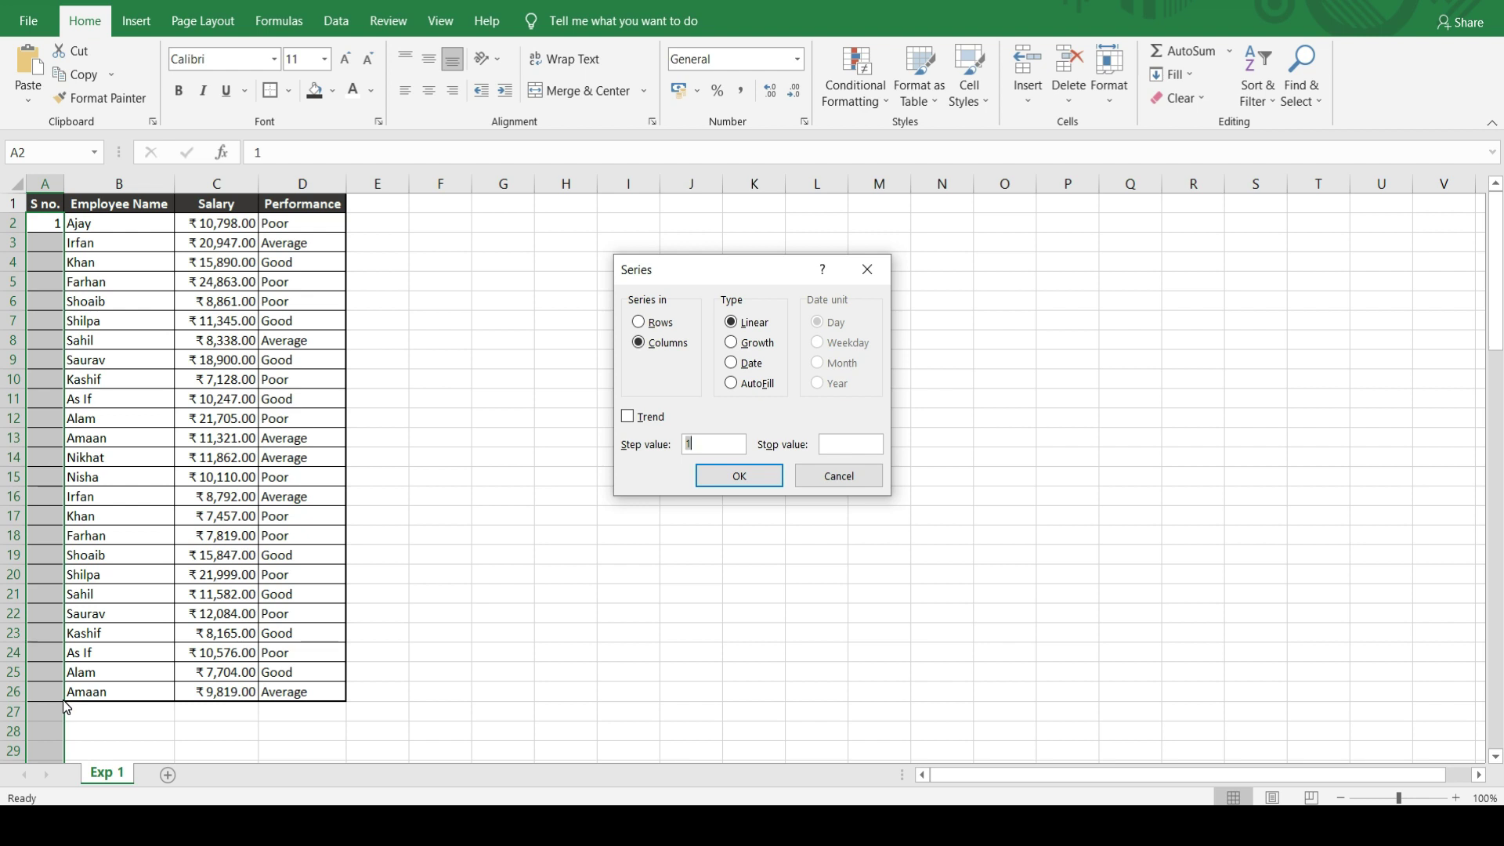
pyautogui.click(716, 450)
pyautogui.press('Tab')
pyautogui.write('25')
pyautogui.press('Return')
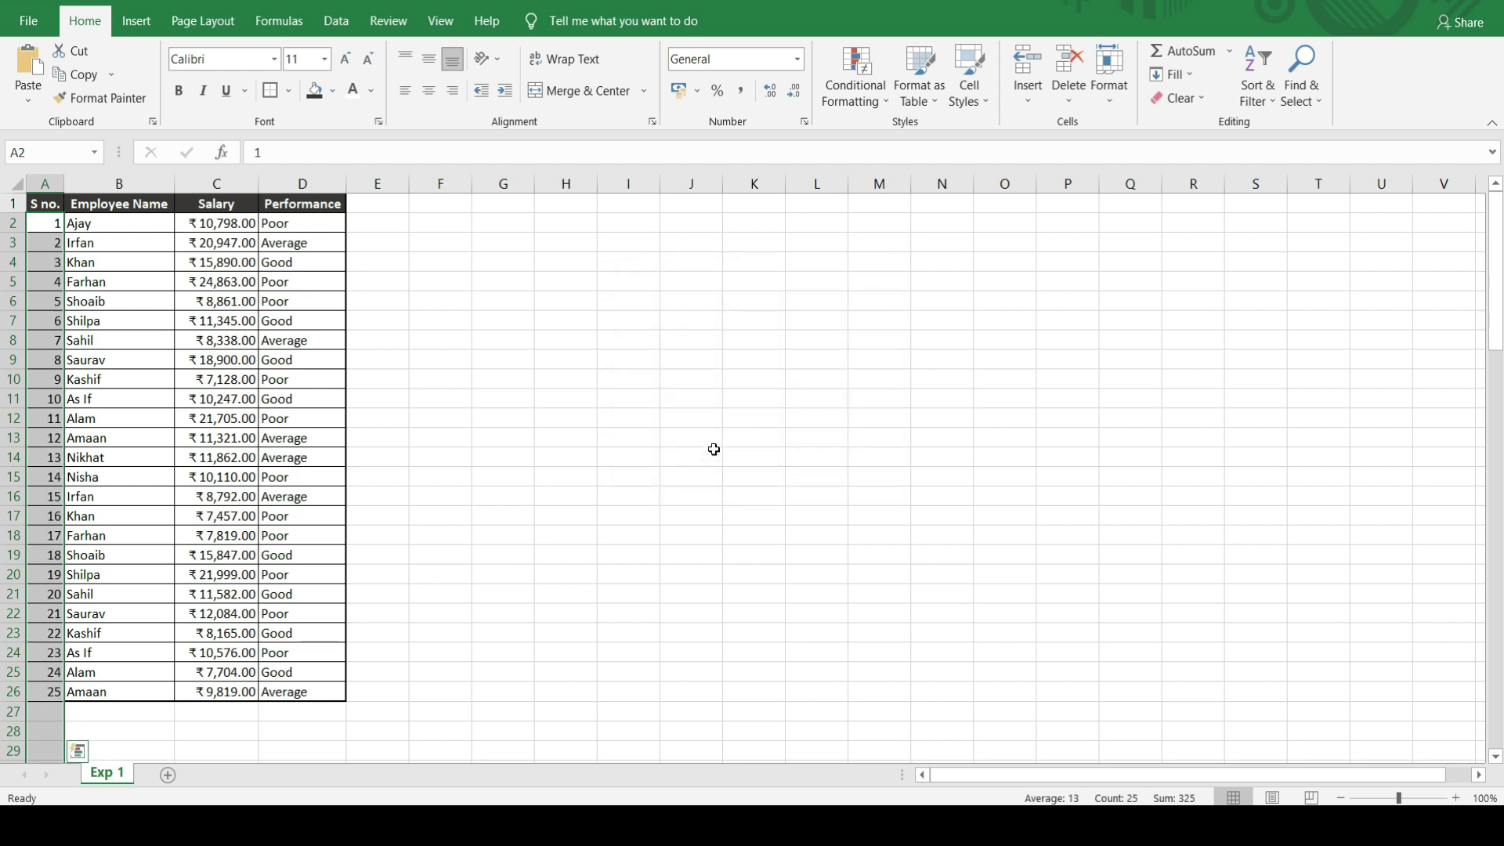
# Clear the serial number series from A2:A26
pyautogui.press('Down')
pyautogui.hotkey('ctrl', 'Down')
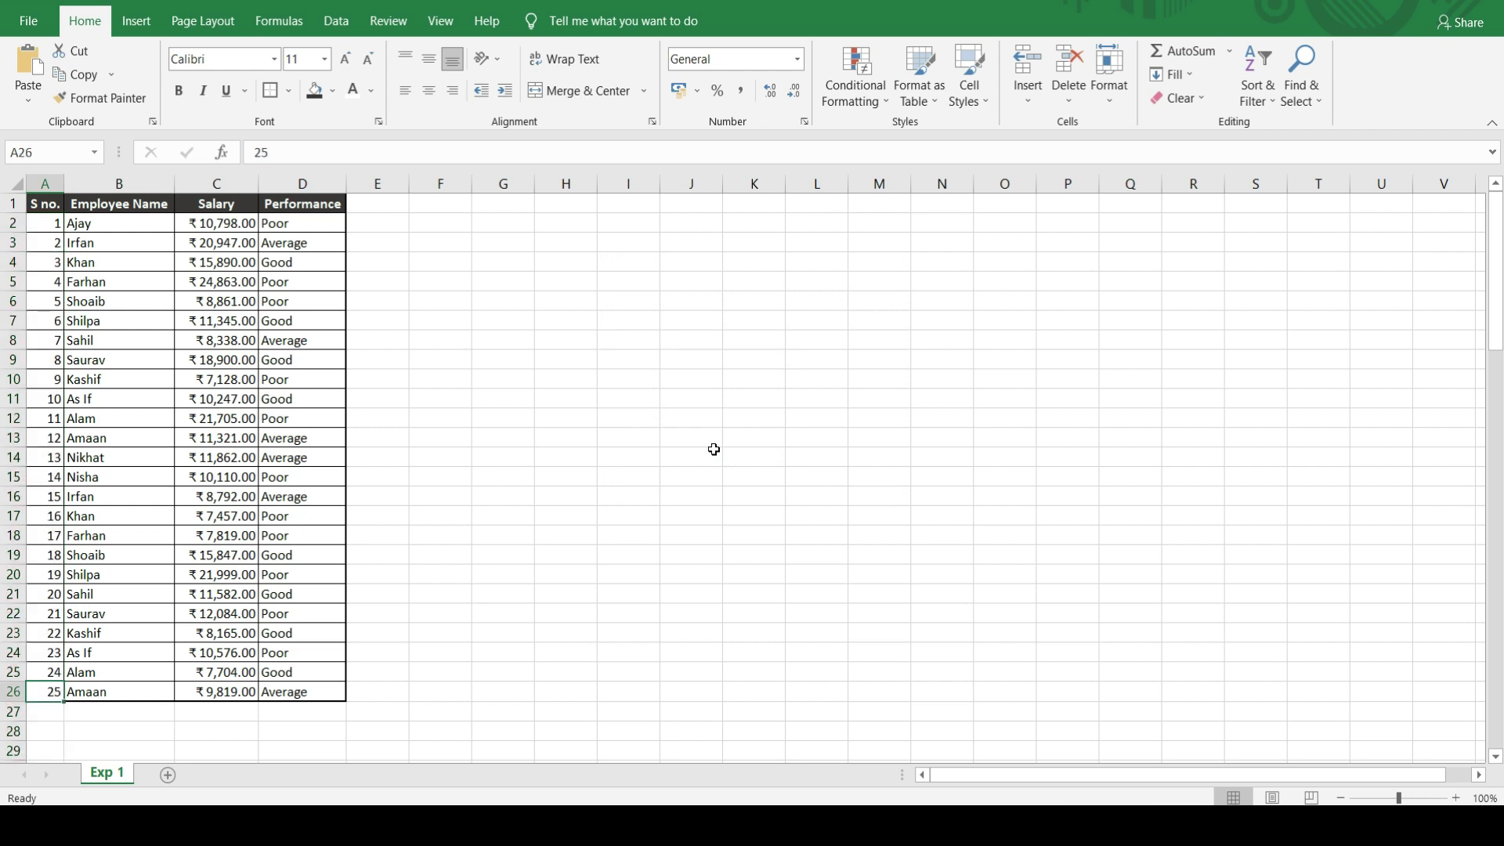
pyautogui.hotkey('ctrl', 'Up')
pyautogui.press('Down')
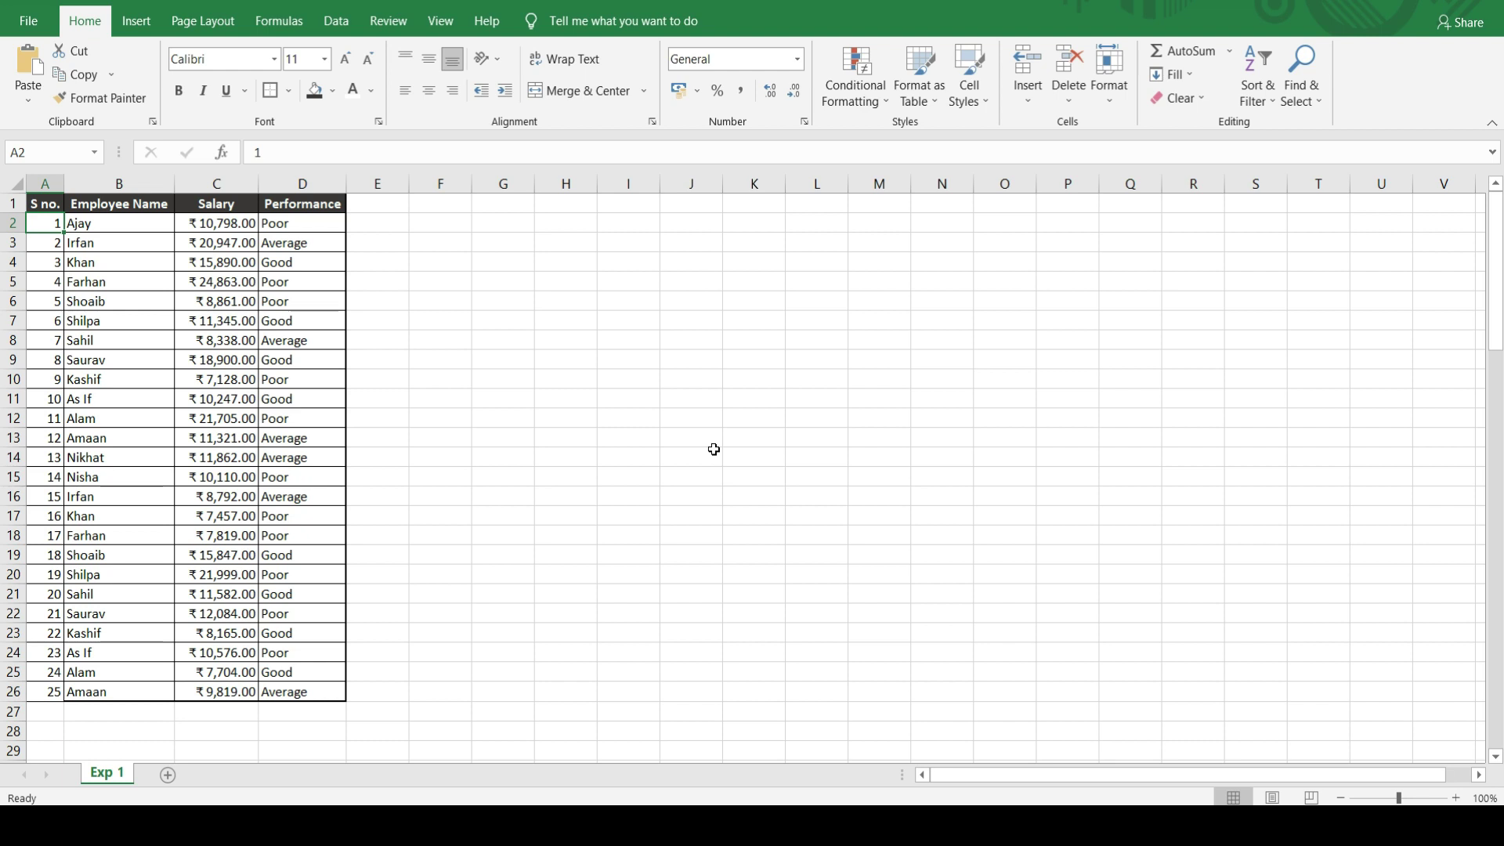
pyautogui.hotkey('ctrl', 'shift', 'Down')
pyautogui.press('Delete')
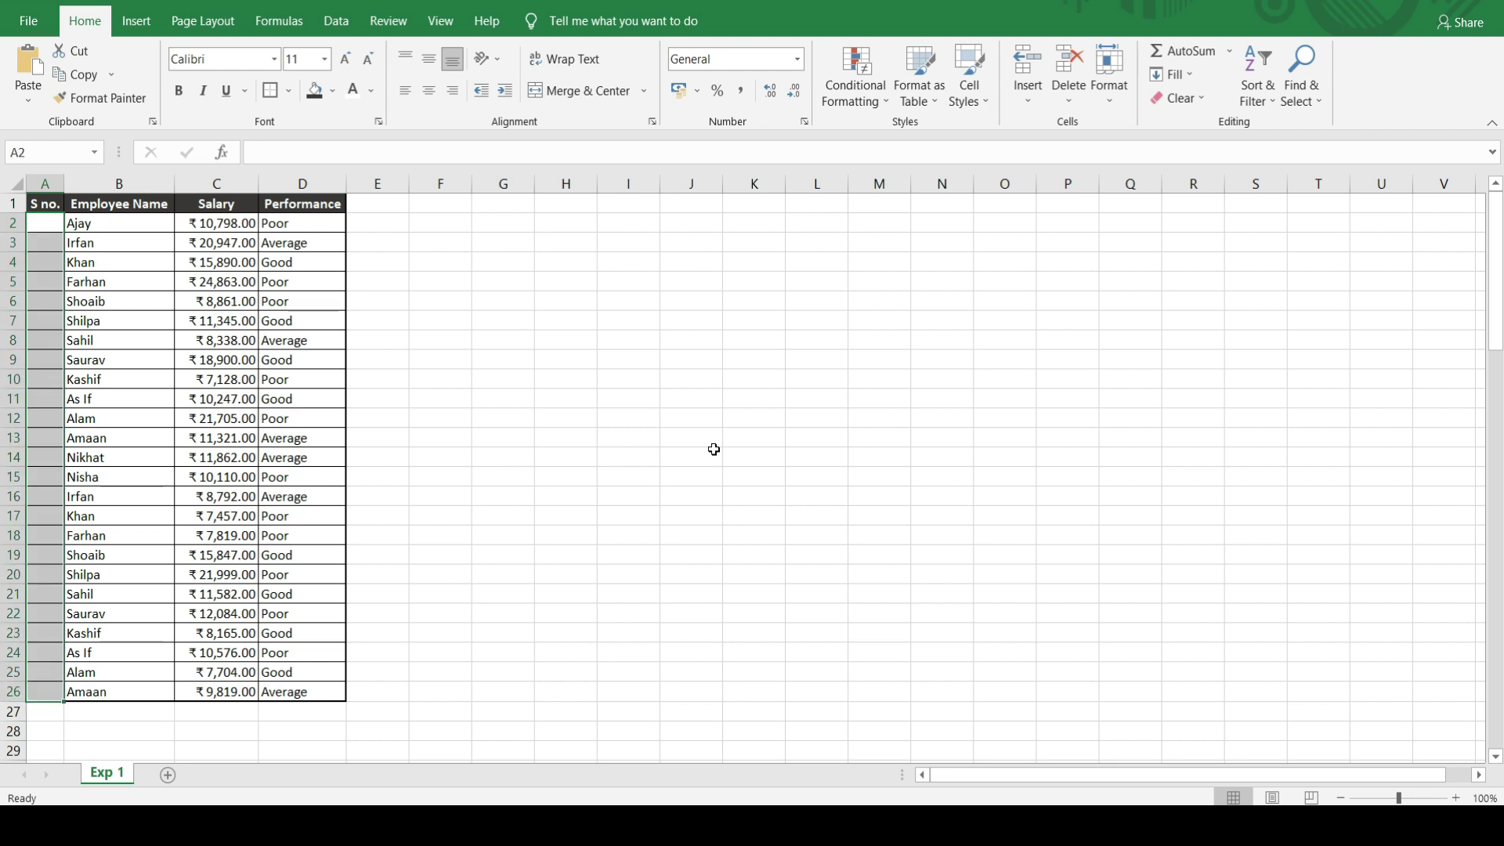
# Enter 1 in A2 as the starting value for a new series
pyautogui.press('Down')
pyautogui.press('Up')
pyautogui.write('1')
pyautogui.press('Return')
pyautogui.press('Up')
# Fill column A from A2 down with a linear series using step value 1 and stop value 50
pyautogui.hotkey('ctrl', 'shift', 'Down')
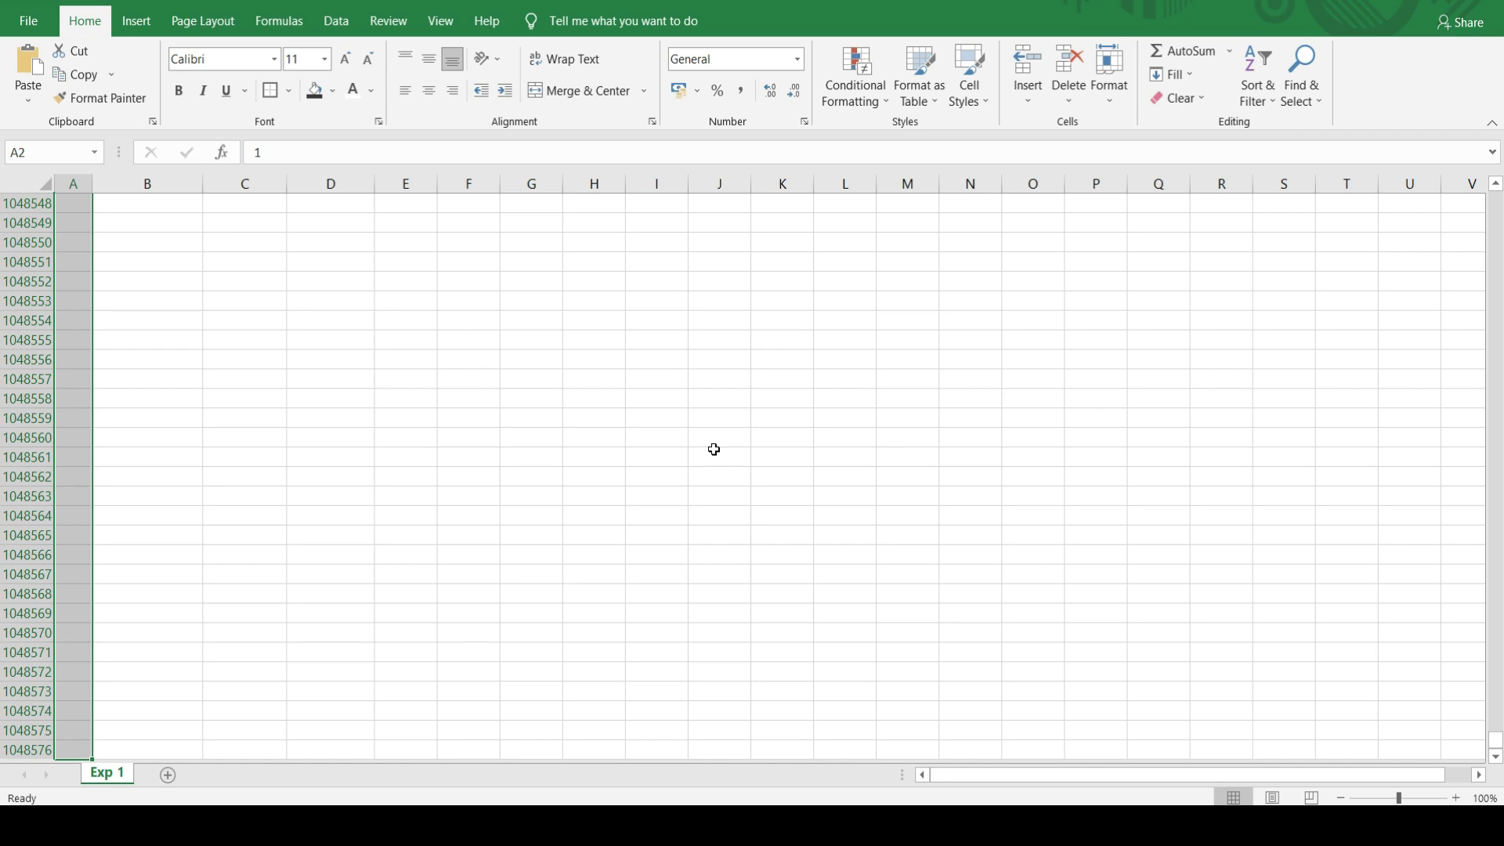
pyautogui.press('alt')
pyautogui.press('e')
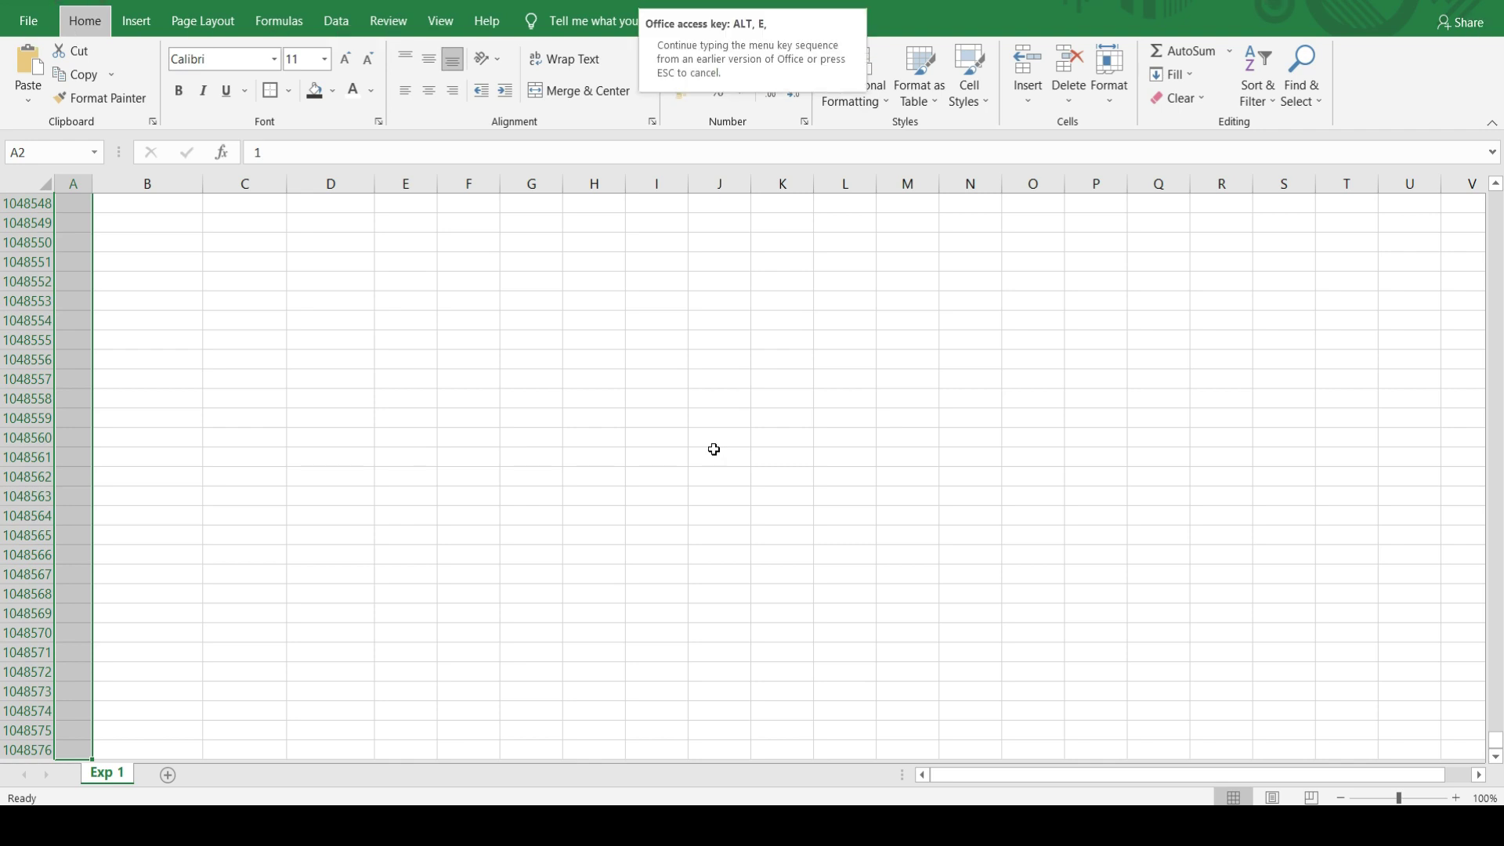
pyautogui.press('s')
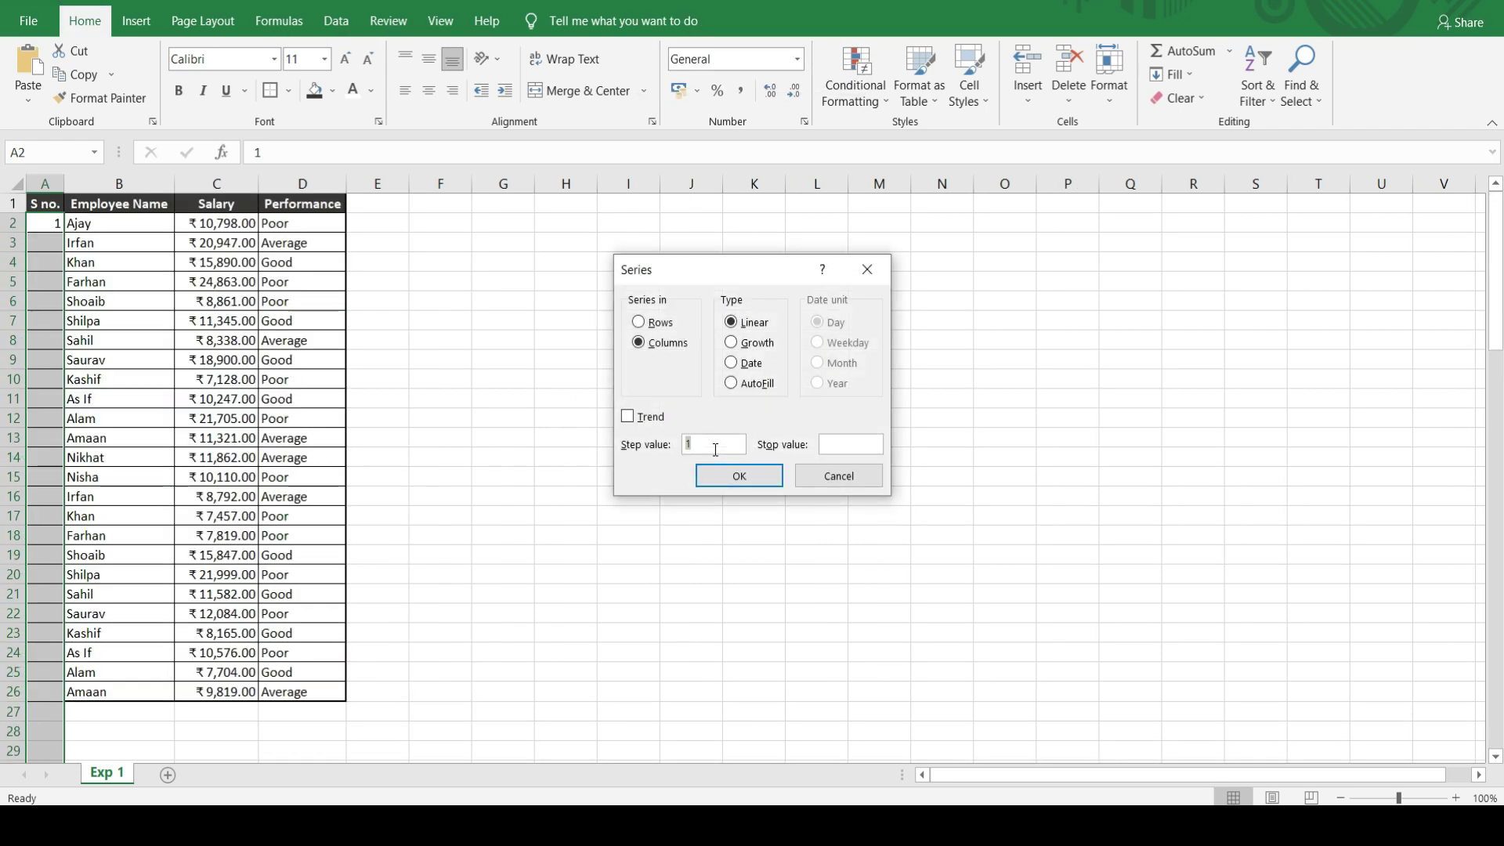
pyautogui.press('Tab')
pyautogui.write('50')
pyautogui.press('Return')
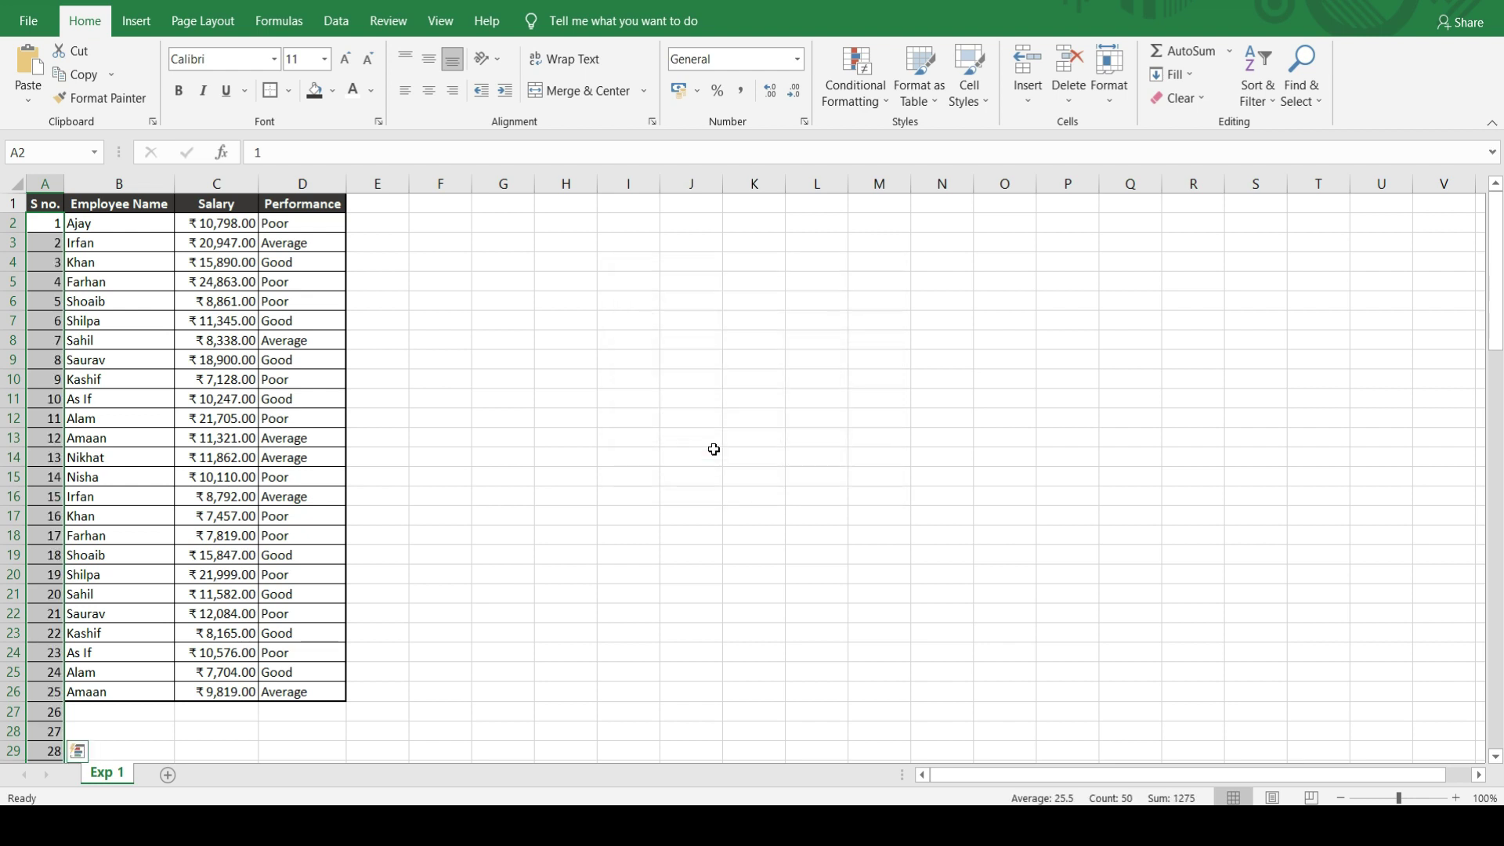
# Delete the surplus serial numbers 26 to 50 from A27:A51 below the table
pyautogui.hotkey('ctrl', 'Down')
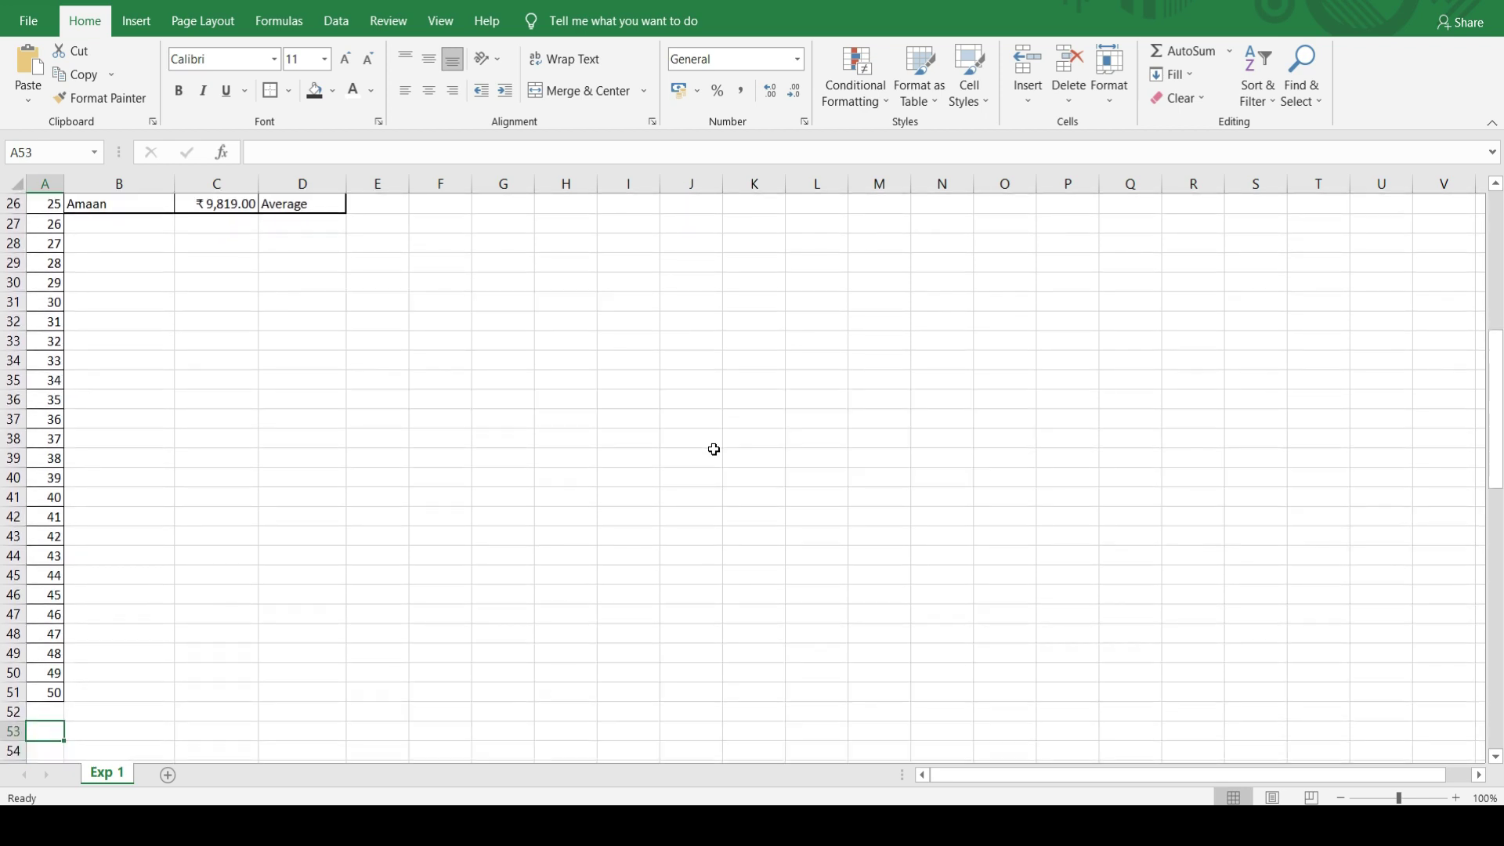
pyautogui.hotkey('ctrl', 'Up')
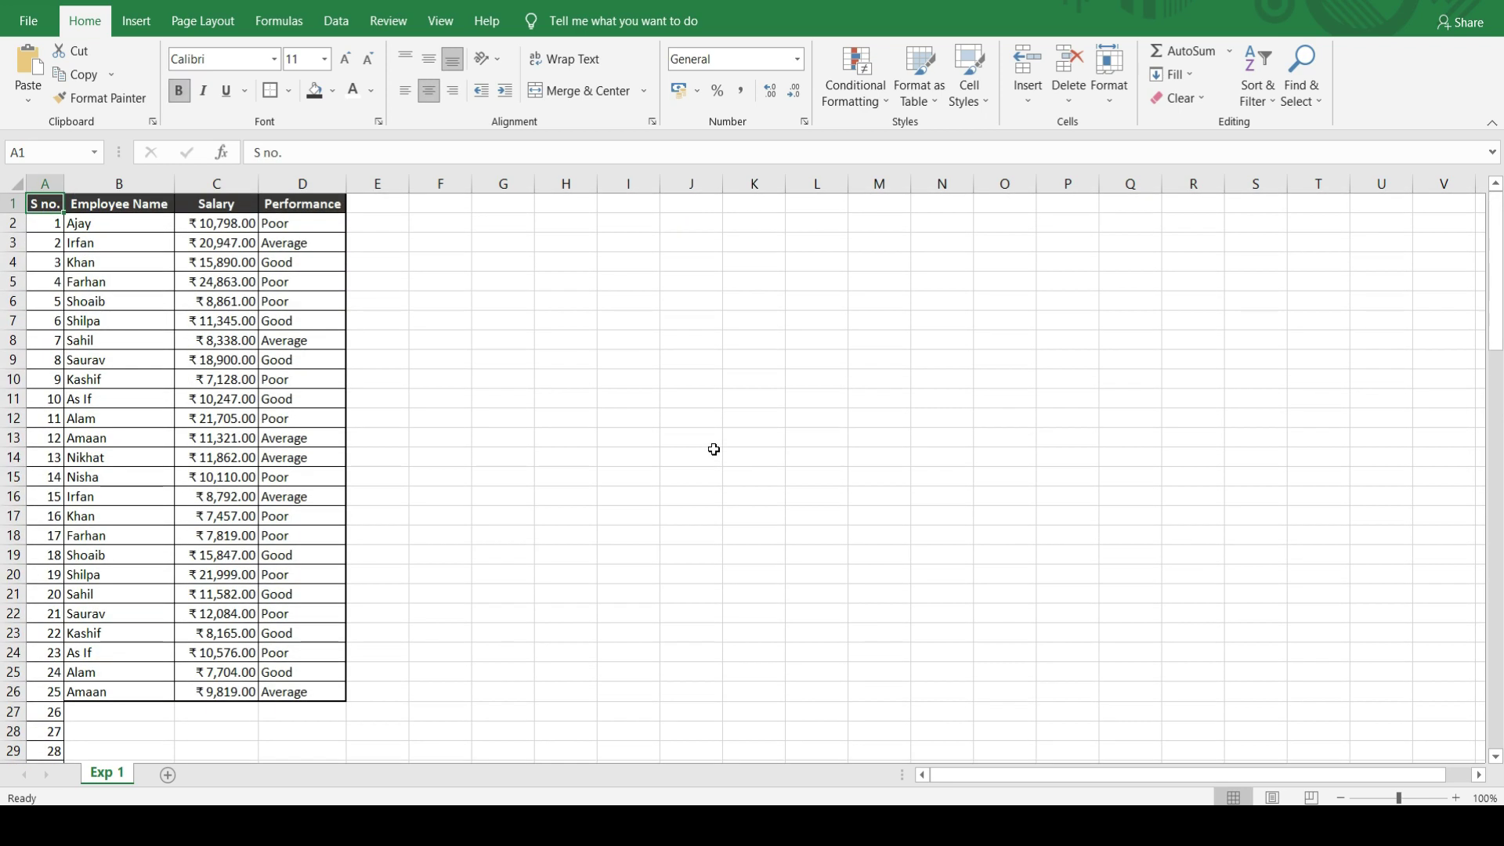
pyautogui.hotkey('ctrl', 'Down')
pyautogui.press('Up')
pyautogui.press('Up')
pyautogui.press('Up')
pyautogui.press('Up')
pyautogui.press('Up')
pyautogui.press('Up')
pyautogui.press('Up')
pyautogui.press('Up')
pyautogui.press('Up')
pyautogui.press('Up')
pyautogui.press('Up')
pyautogui.press('Up')
pyautogui.press('Up')
pyautogui.press('Up')
pyautogui.press('Up')
pyautogui.press('Up')
pyautogui.press('Up')
pyautogui.press('Up')
pyautogui.press('Up')
pyautogui.press('Up')
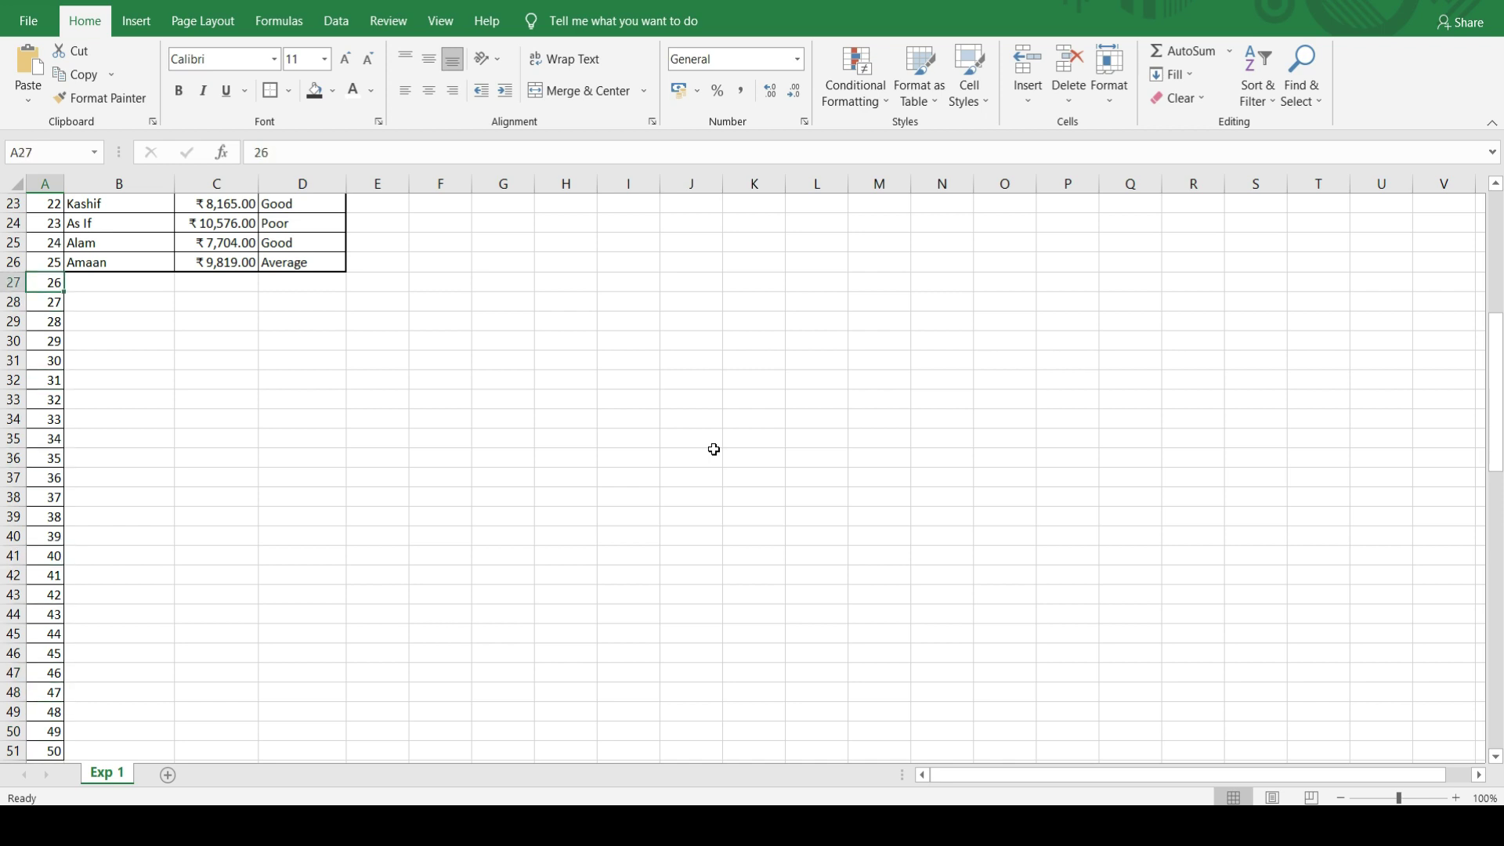
pyautogui.hotkey('ctrl', 'shift', 'Down')
pyautogui.press('Delete')
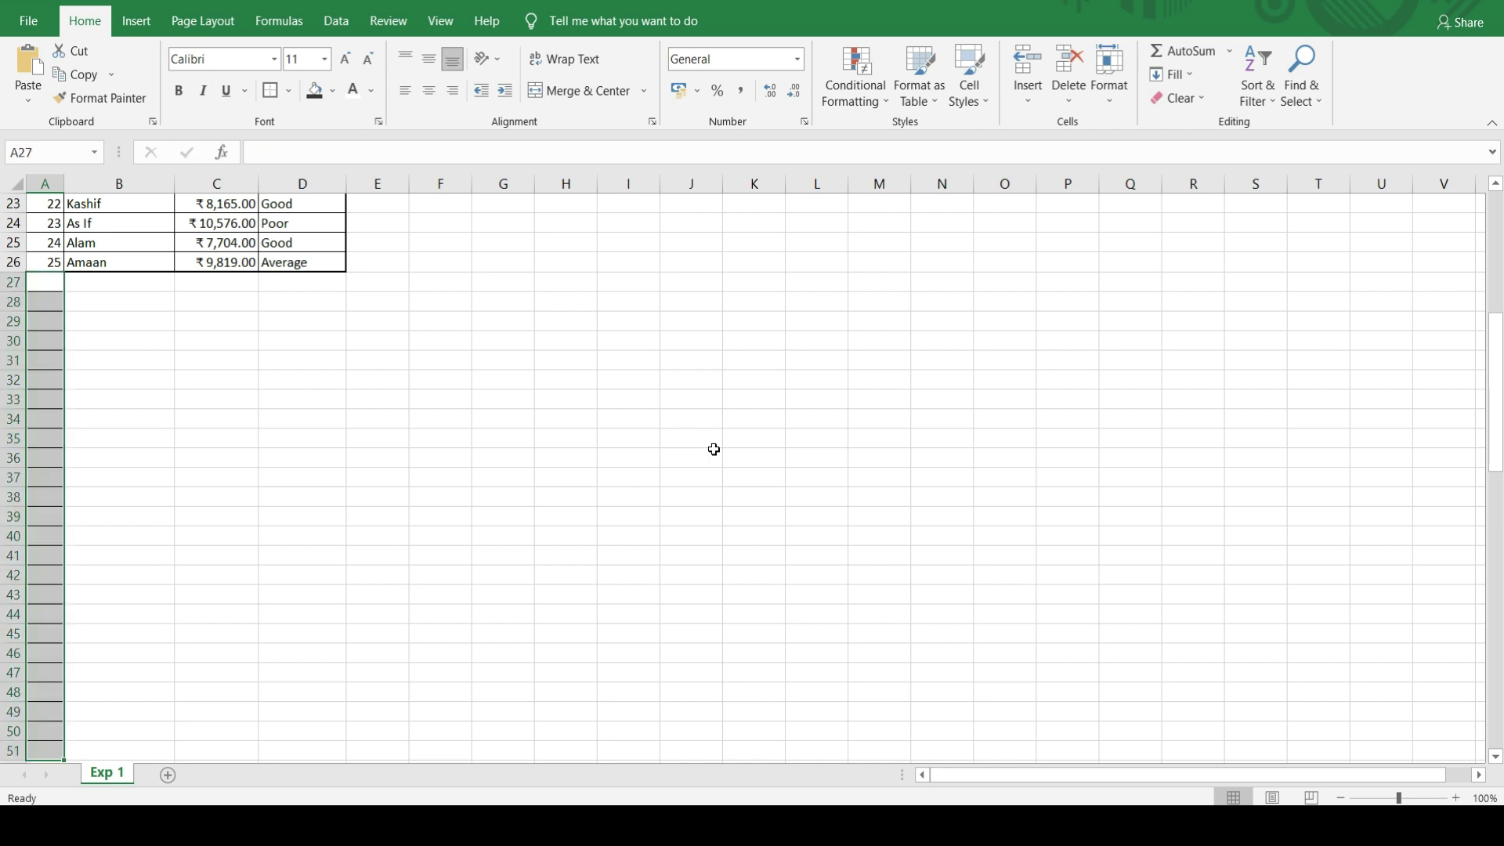
pyautogui.press('Up')
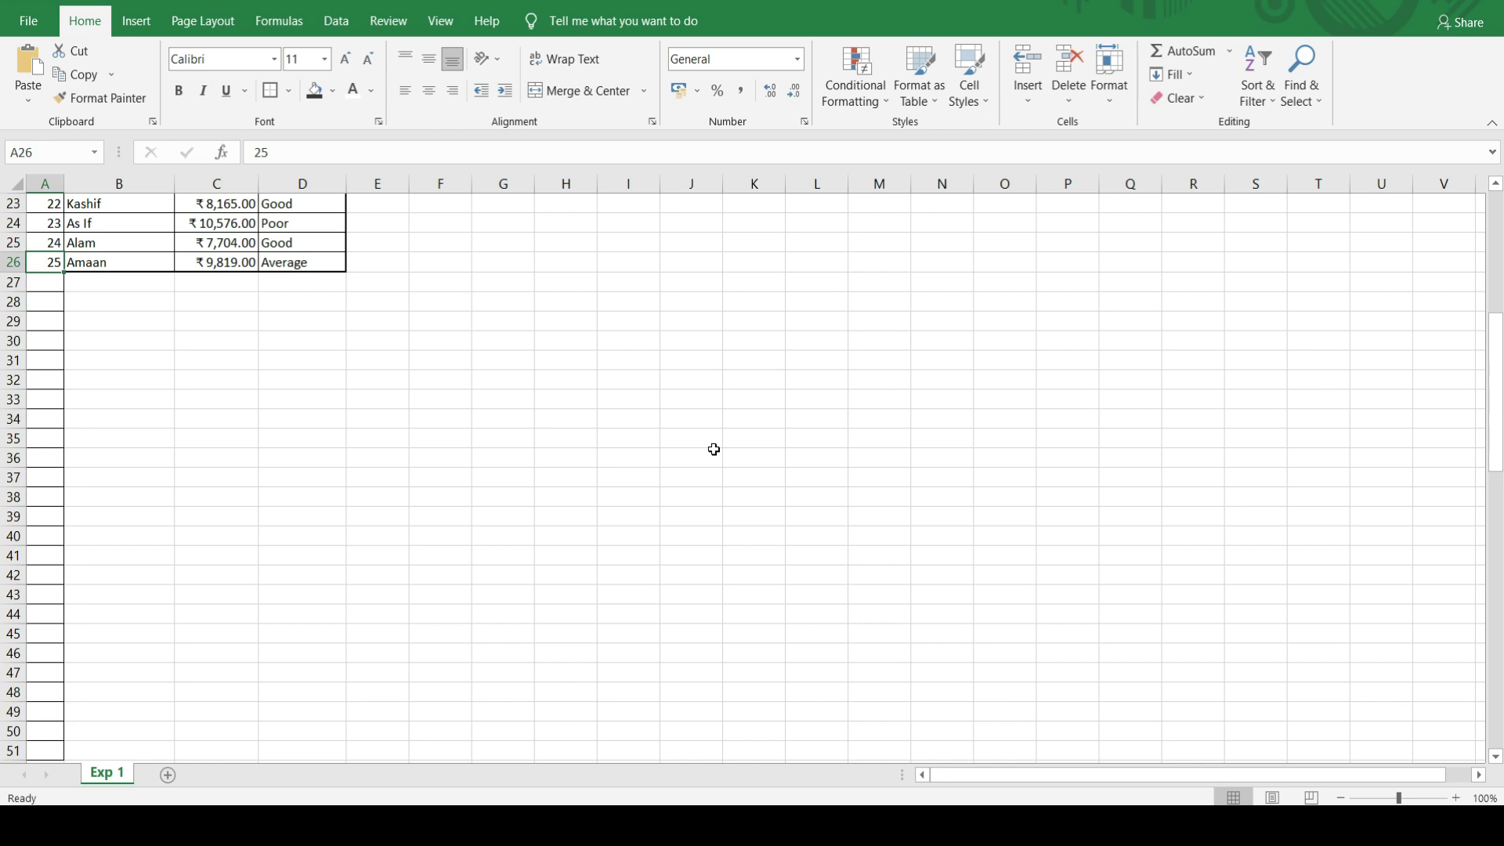
# Remove the leftover cell borders in column A from A27 downwards and return to A2
pyautogui.press('Down')
pyautogui.hotkey('ctrl', 'shift', 'Down')
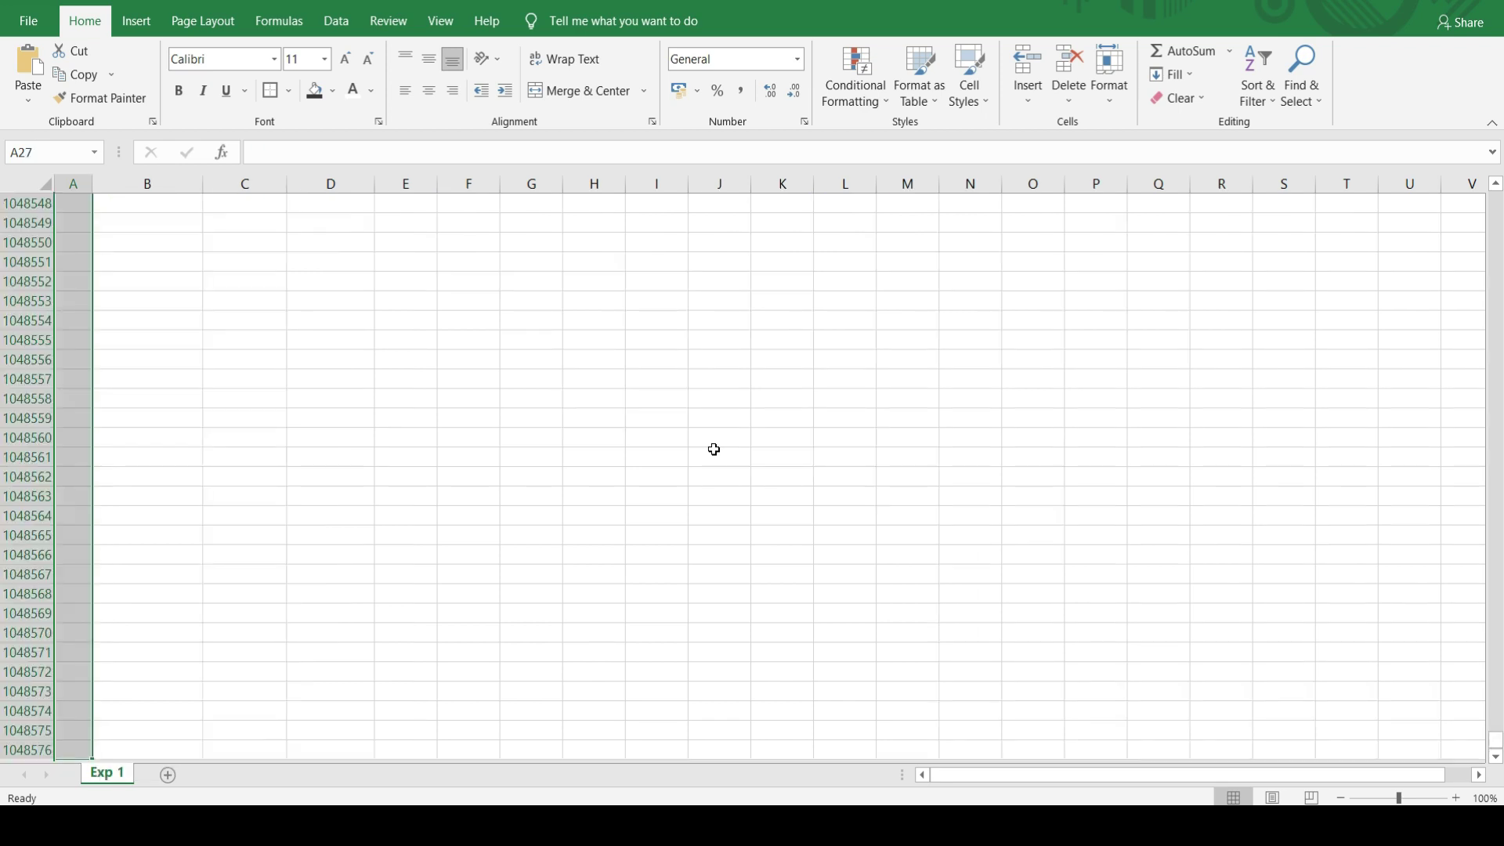
pyautogui.hotkey('ctrl', 'BackSpace')
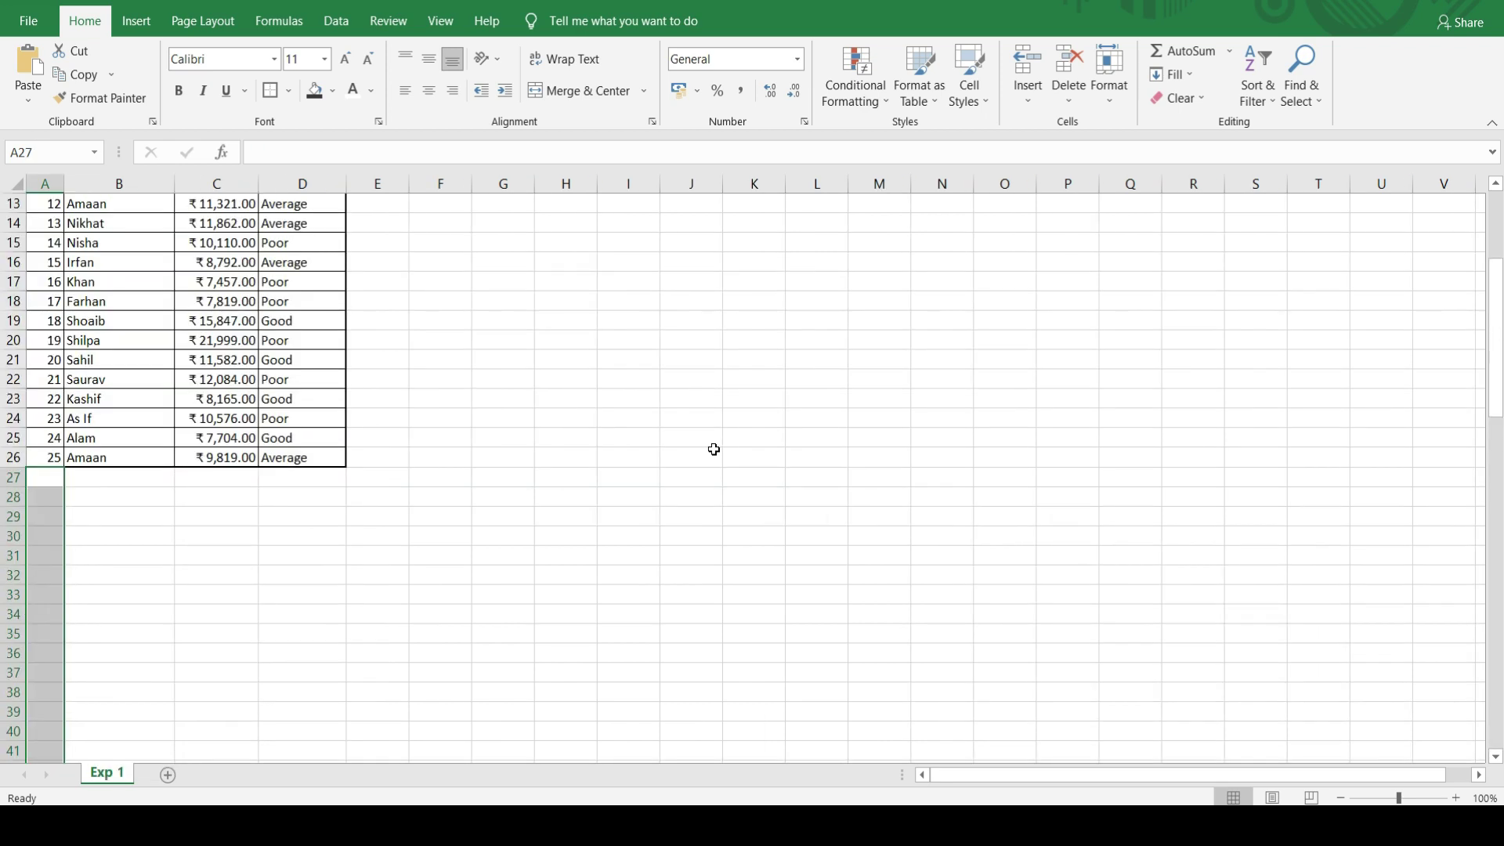
pyautogui.press('Up')
pyautogui.hotkey('ctrl', 'Up')
pyautogui.press('Down')
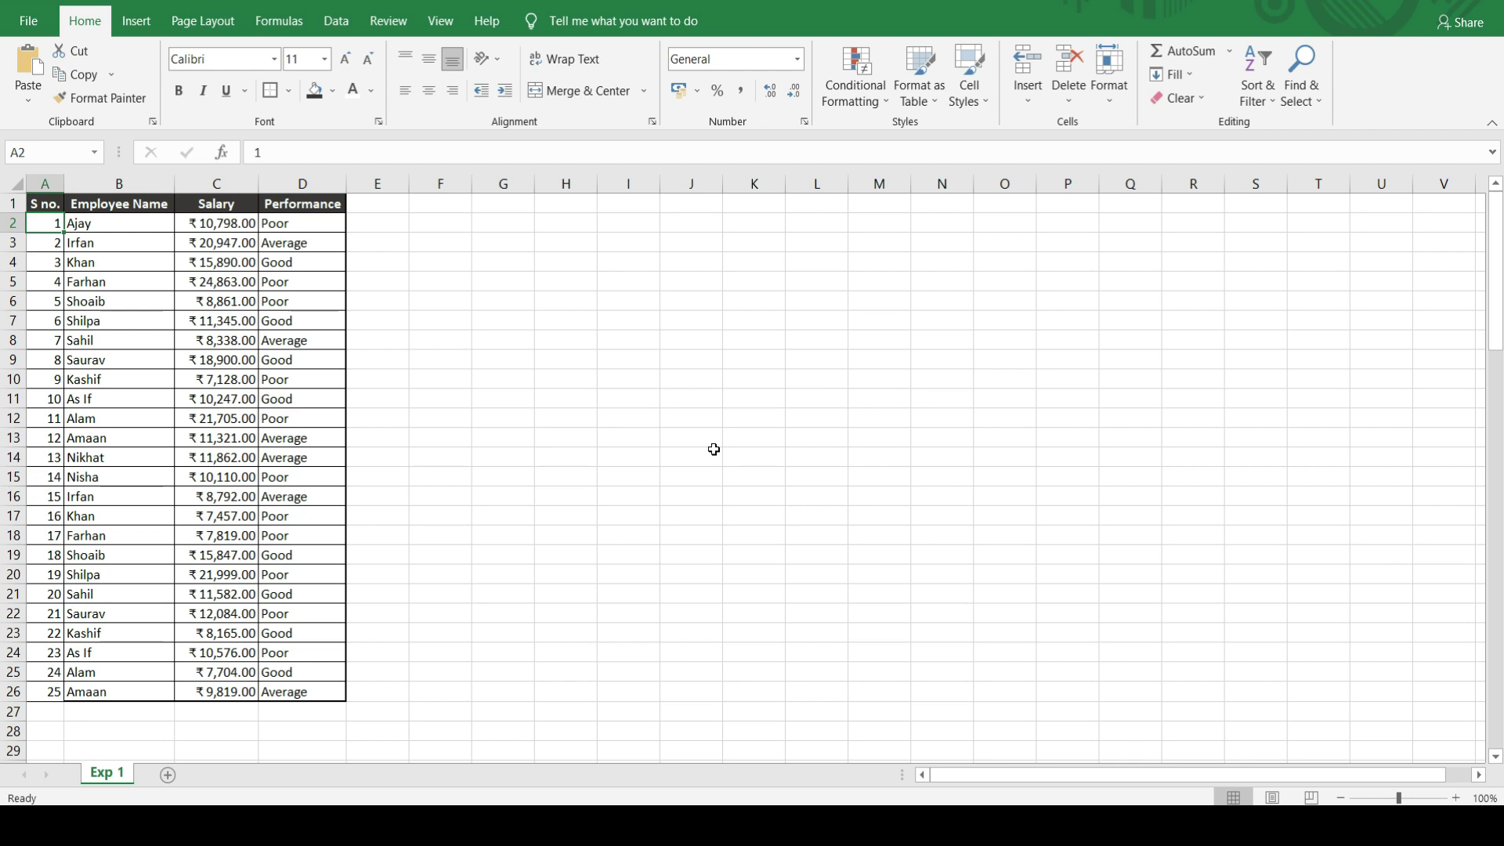
# Total the Salary column in C27, directly below the last salary, with AutoSum
pyautogui.press('Right')
pyautogui.press('Right')
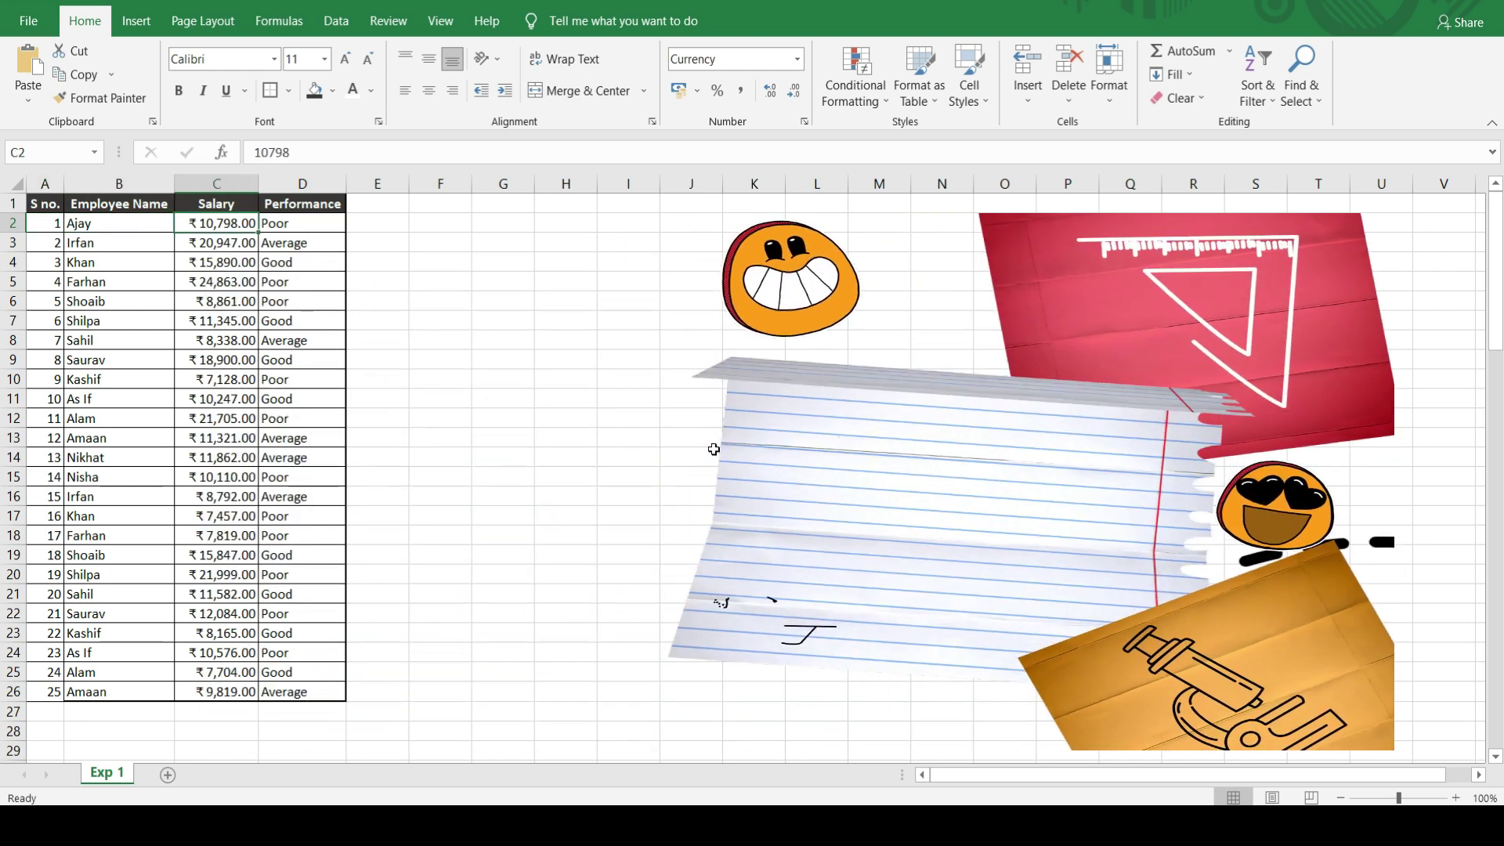
pyautogui.press('Up')
pyautogui.press('Left')
pyautogui.press('Right')
pyautogui.press('Down')
pyautogui.hotkey('ctrl', 'Down')
pyautogui.press('Down')
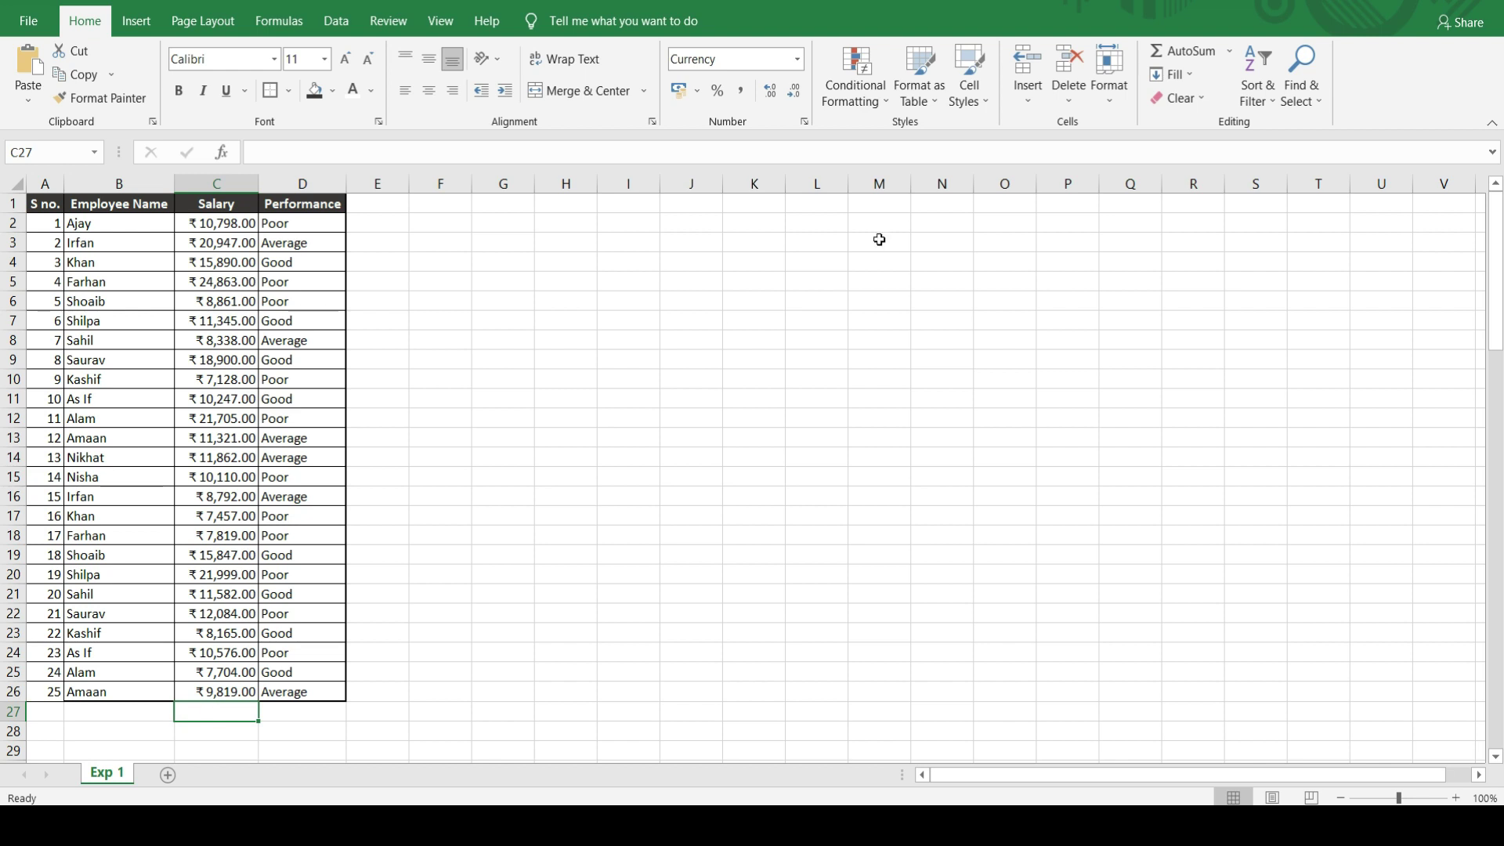
pyautogui.click(1183, 52)
pyautogui.press('Return')
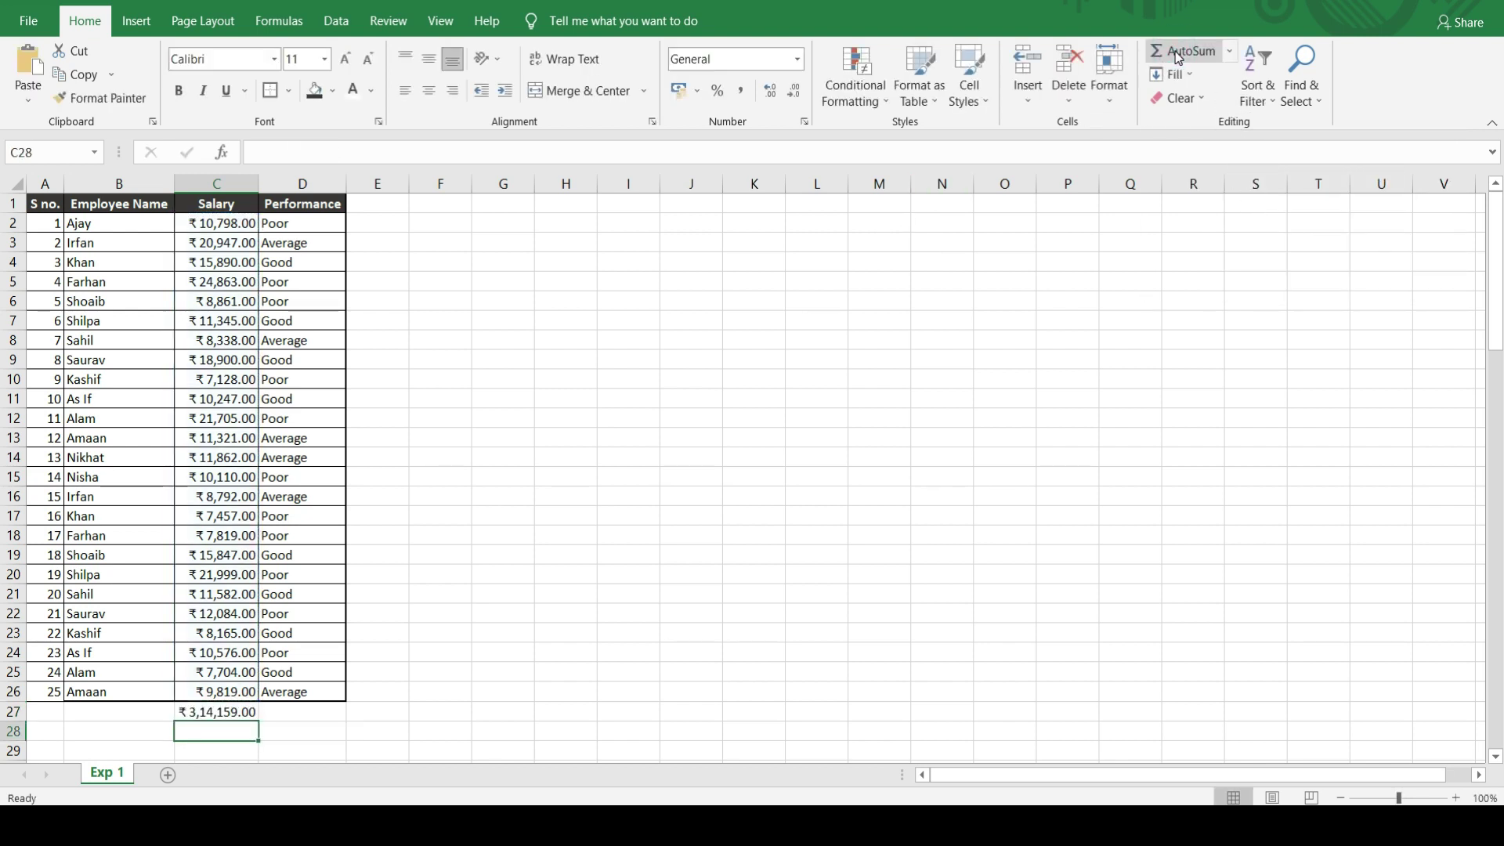
# Clear the salary total from C27 and sum C2:C26 there again with AutoSum
pyautogui.press('Up')
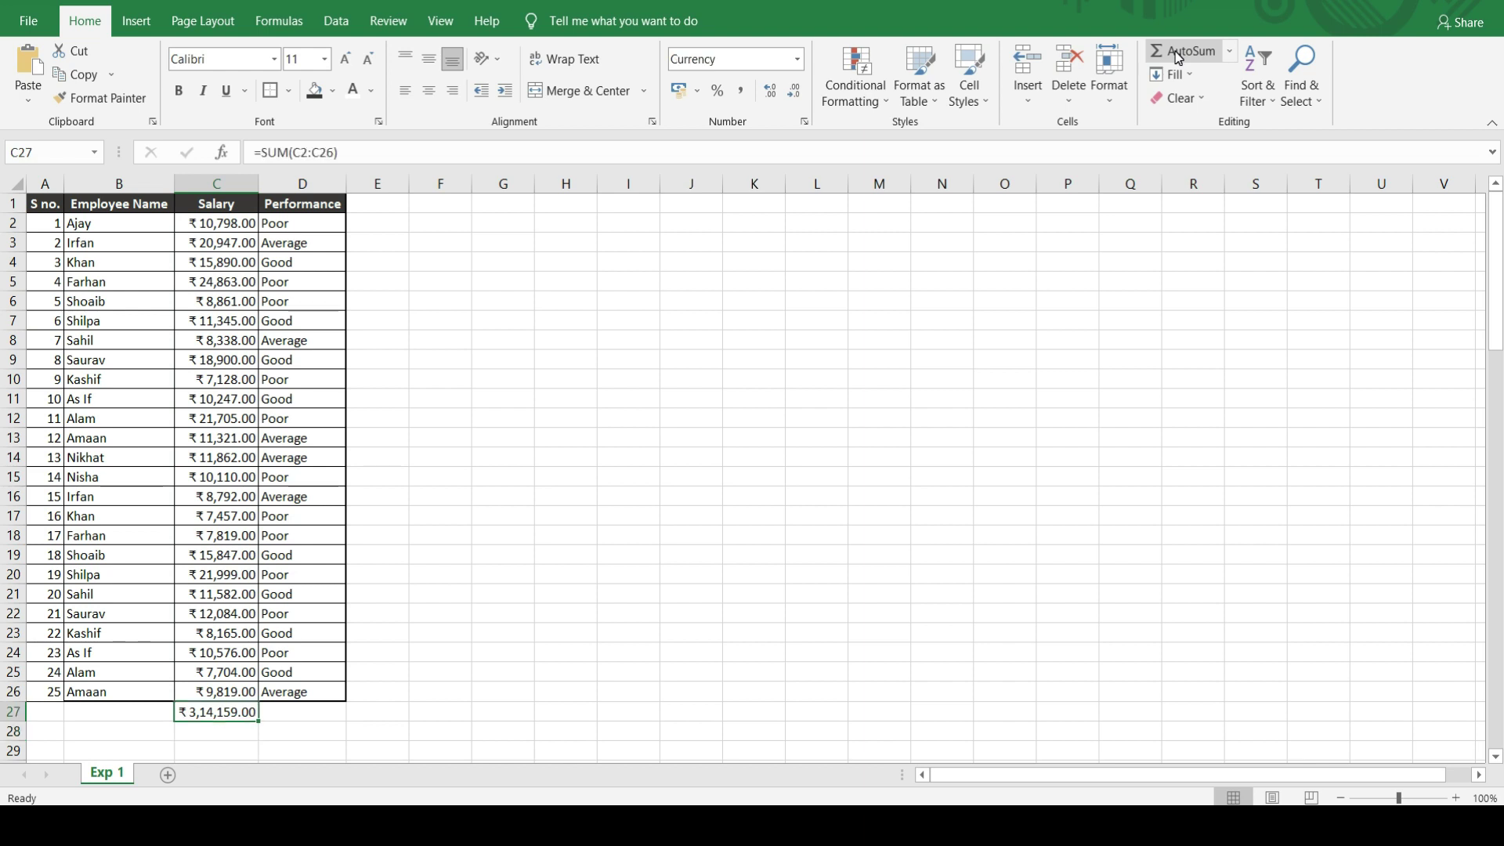
pyautogui.press('Delete')
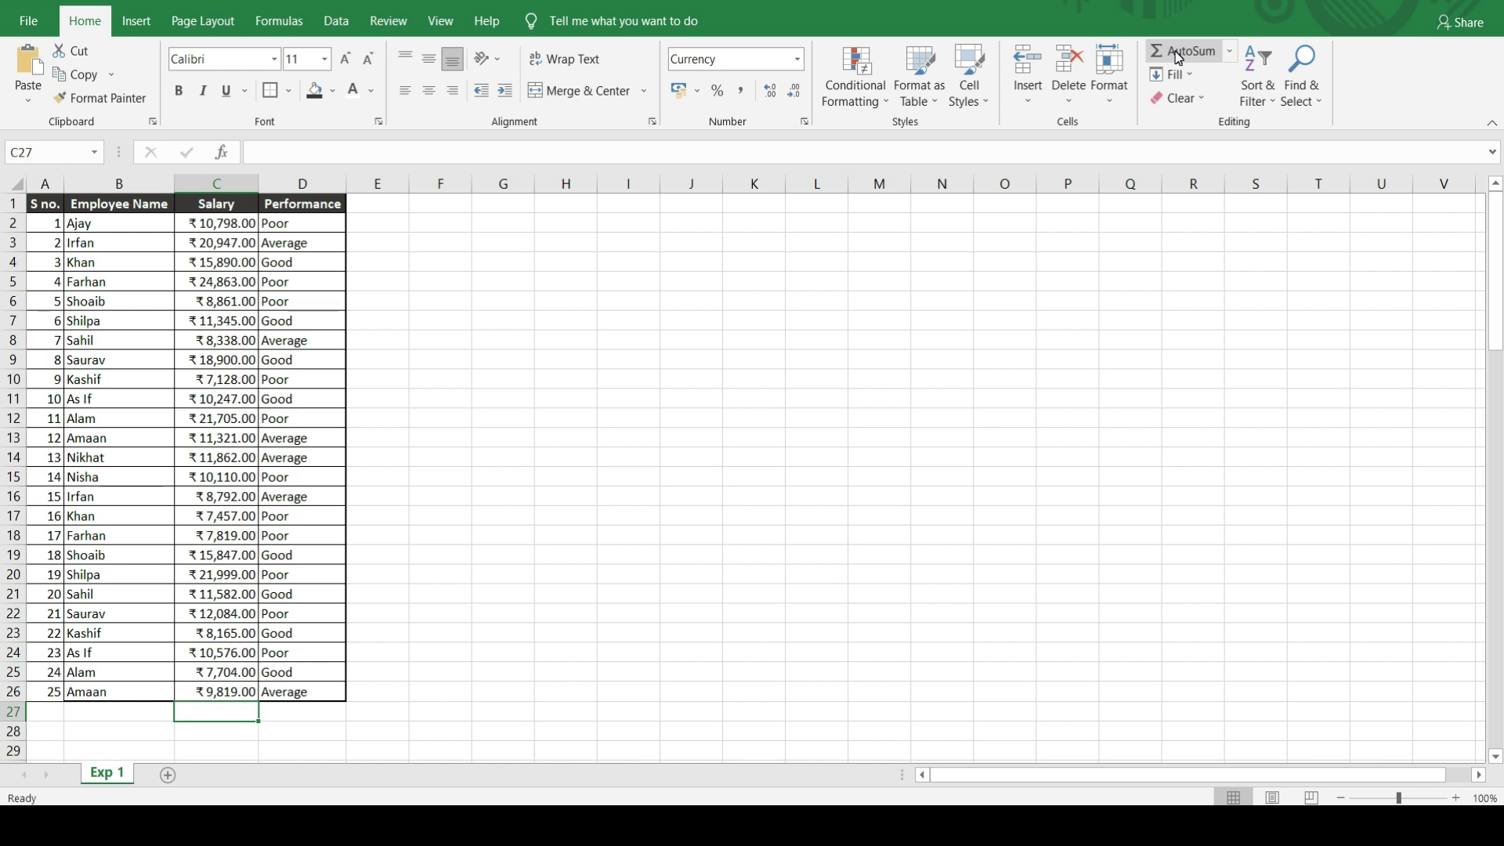
pyautogui.hotkey('ctrl', 'Up')
pyautogui.hotkey('ctrl', 'Up')
pyautogui.press('Down')
pyautogui.hotkey('ctrl', 'Down')
pyautogui.press('Down')
pyautogui.hotkey('alt', '=')
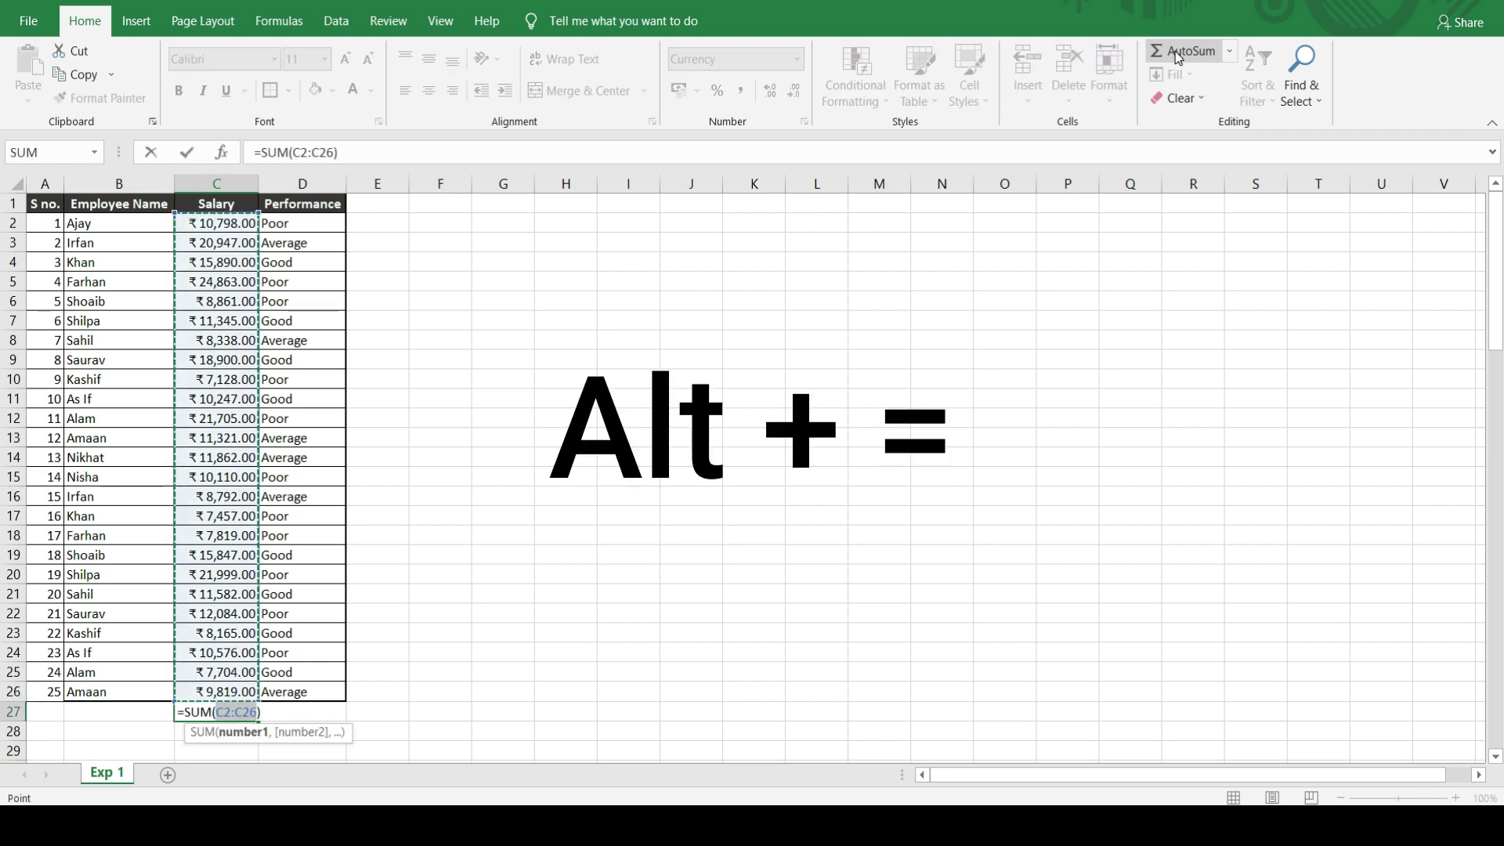
pyautogui.press('Return')
pyautogui.press('Up')
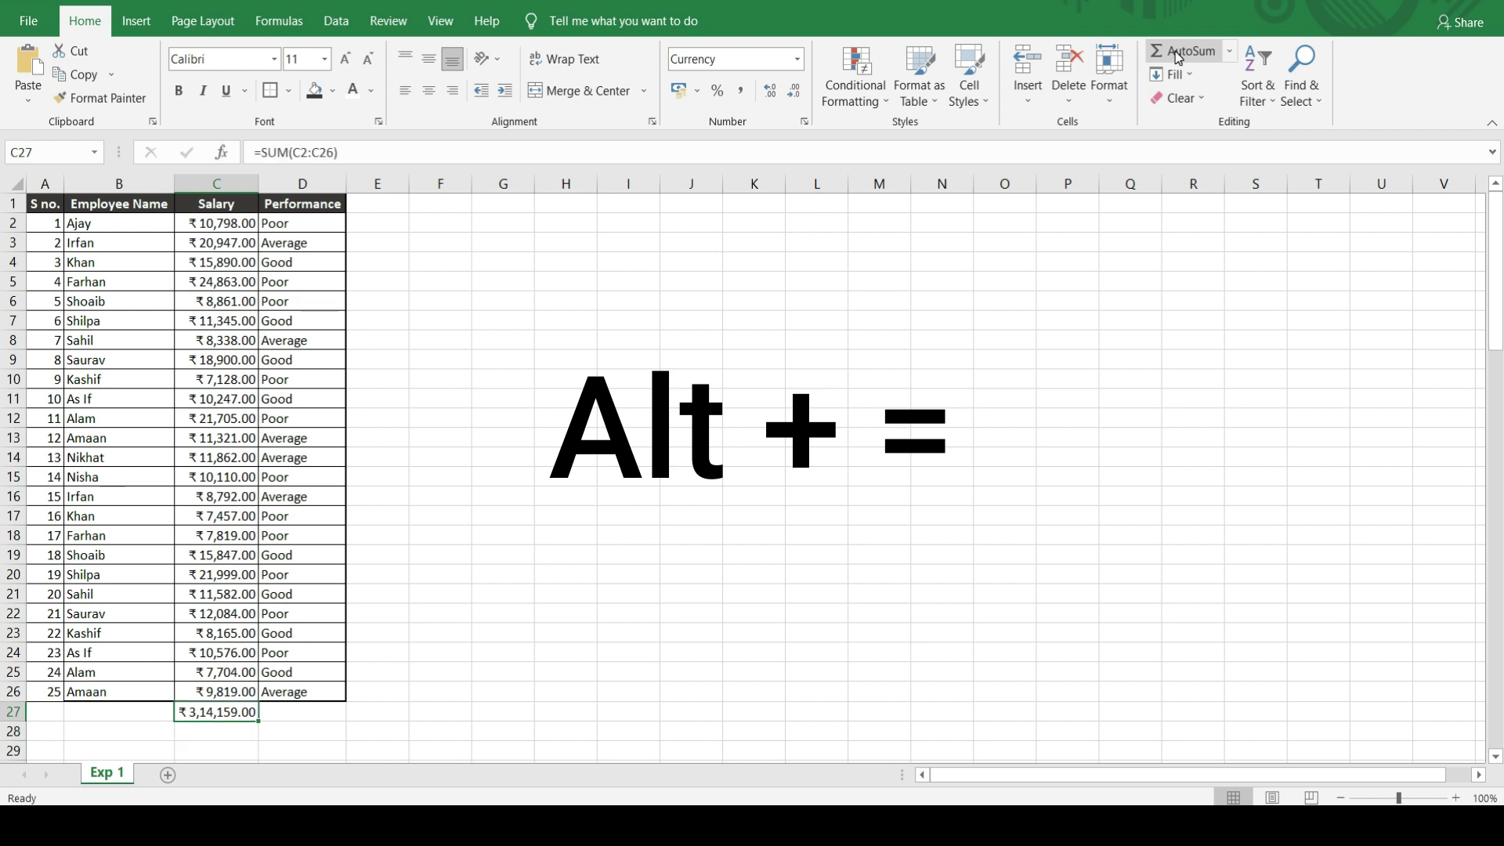
# Redo the AutoSum total of the Salary column in C27 once more, and leave the cell cleared
pyautogui.press('Delete')
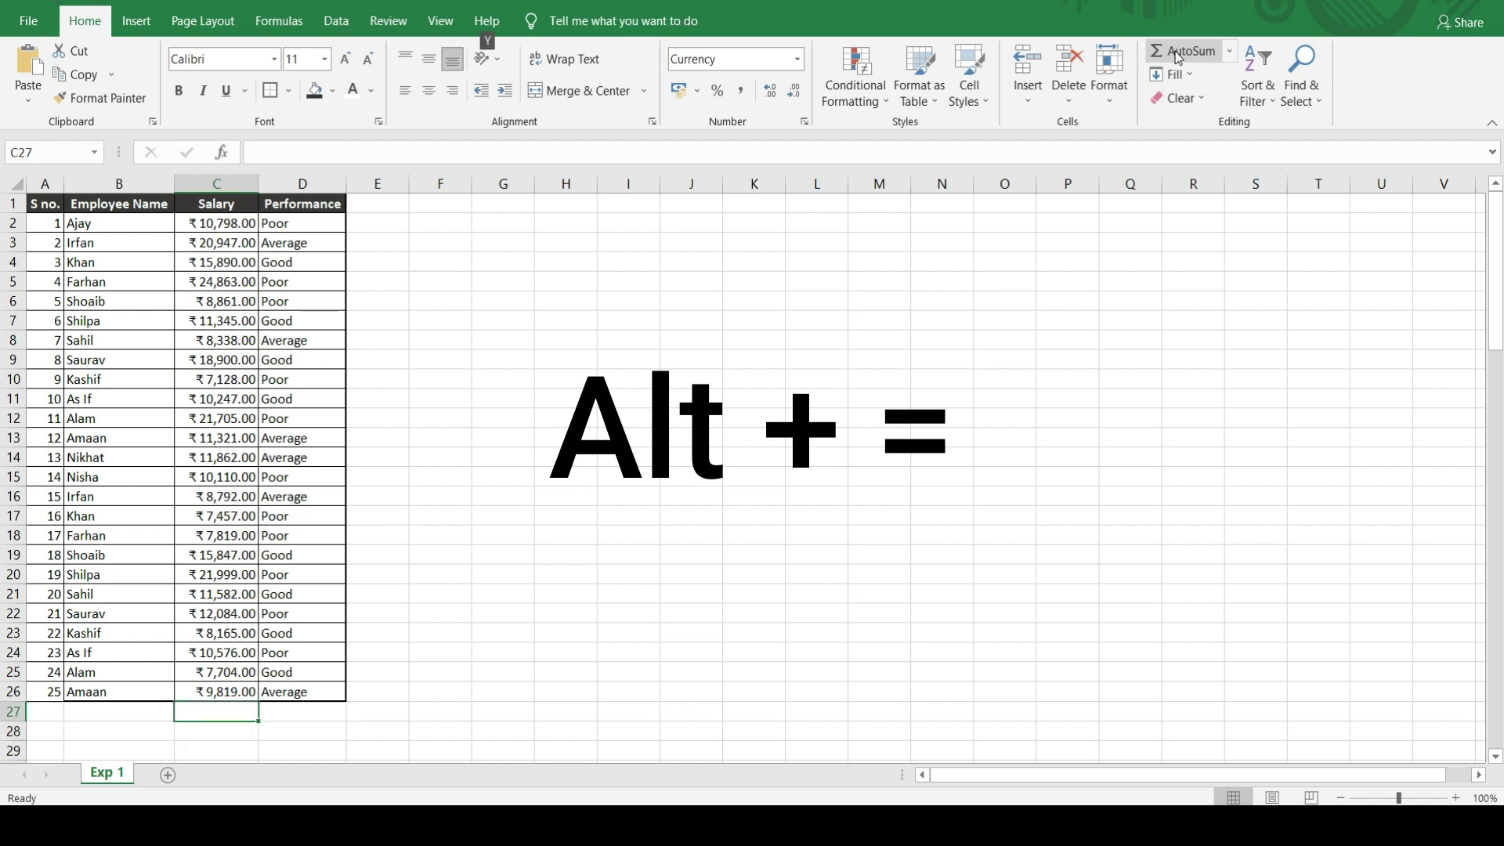
pyautogui.hotkey('alt', '=')
pyautogui.press('Return')
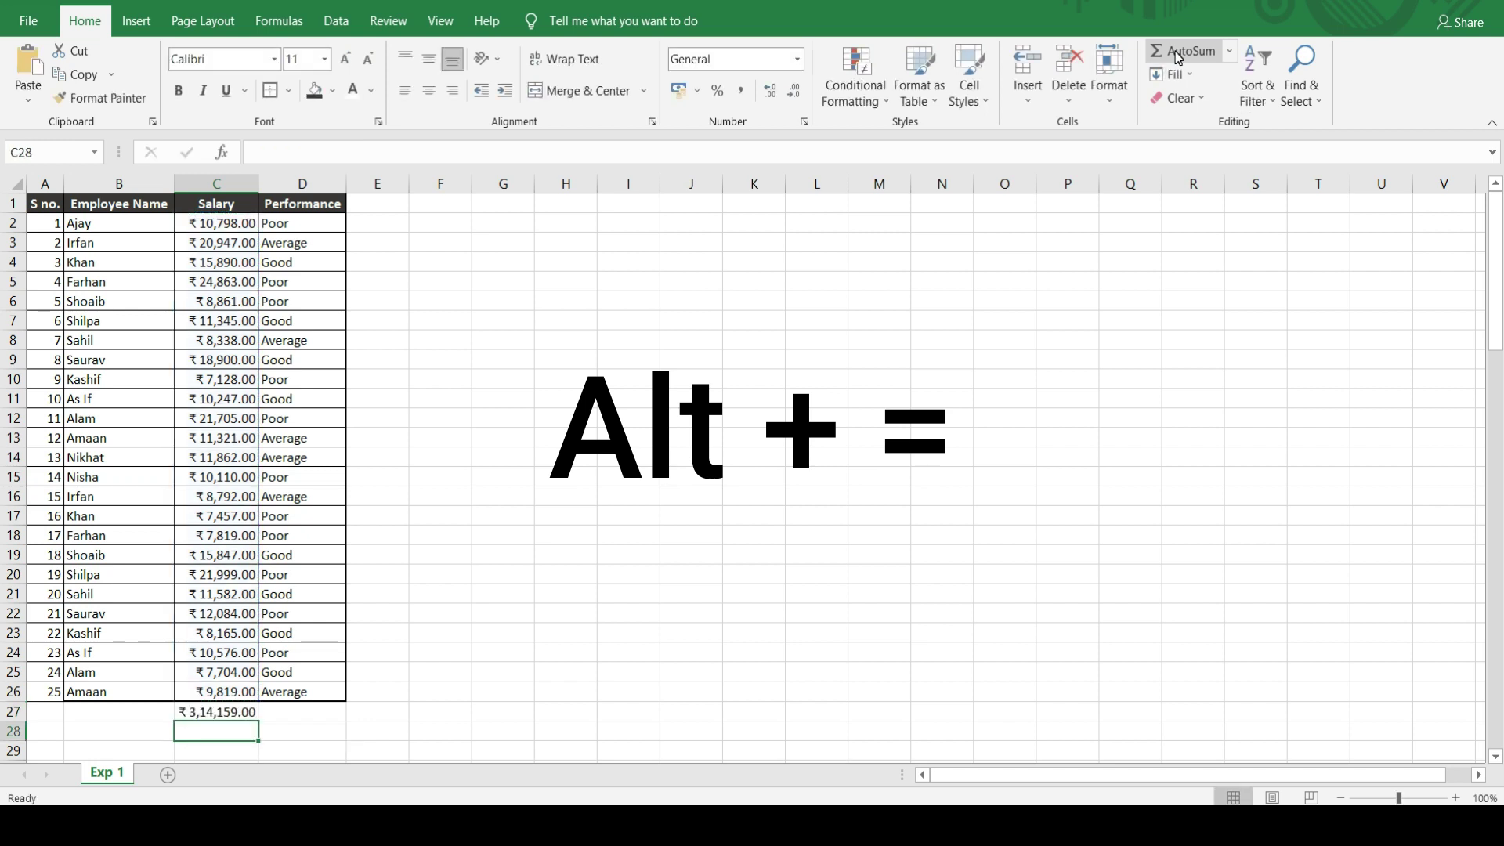
pyautogui.press('Up')
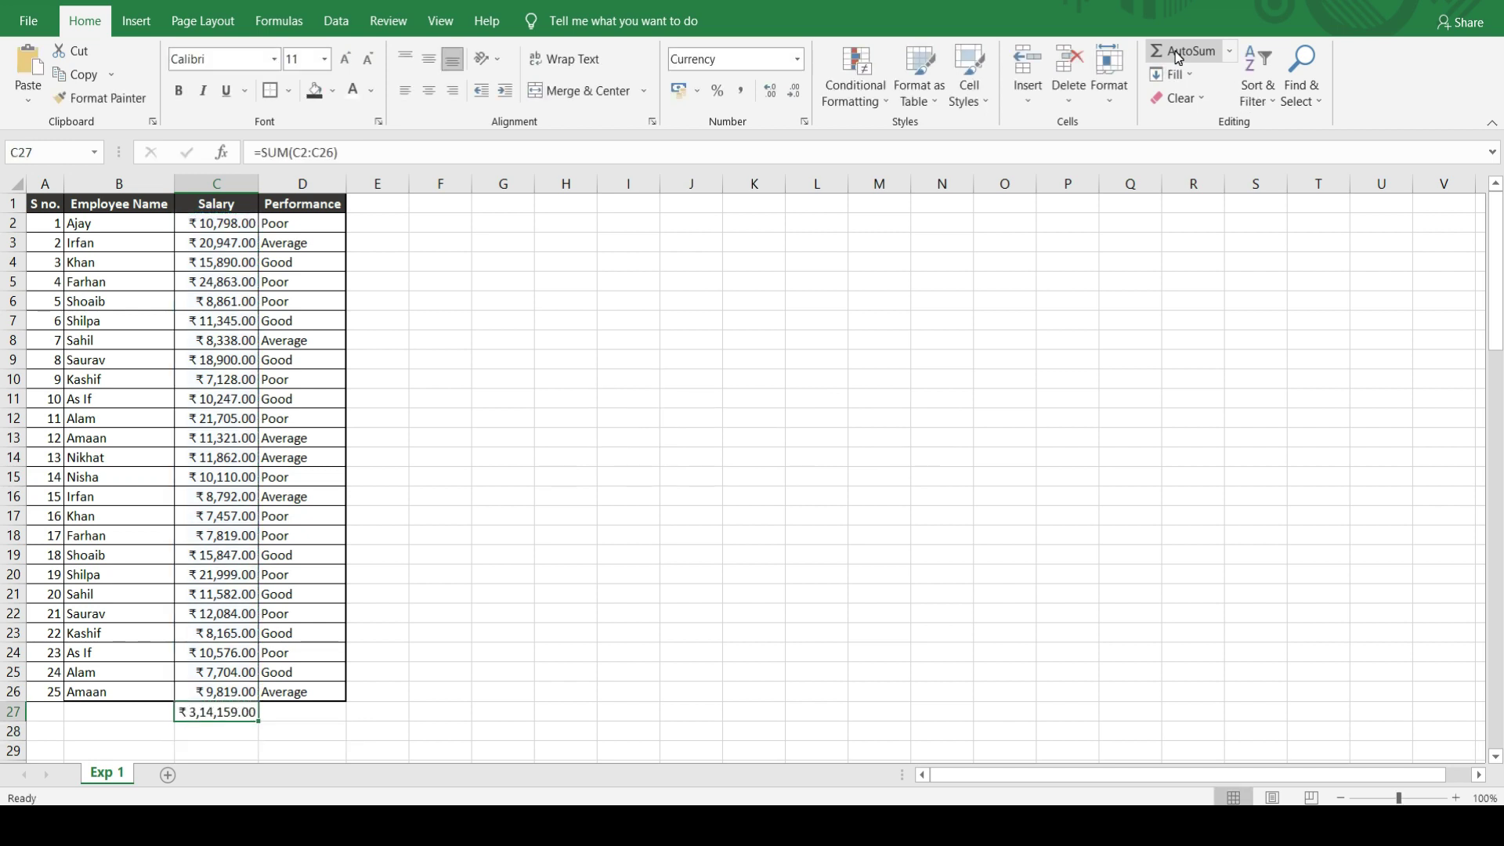
pyautogui.press('Delete')
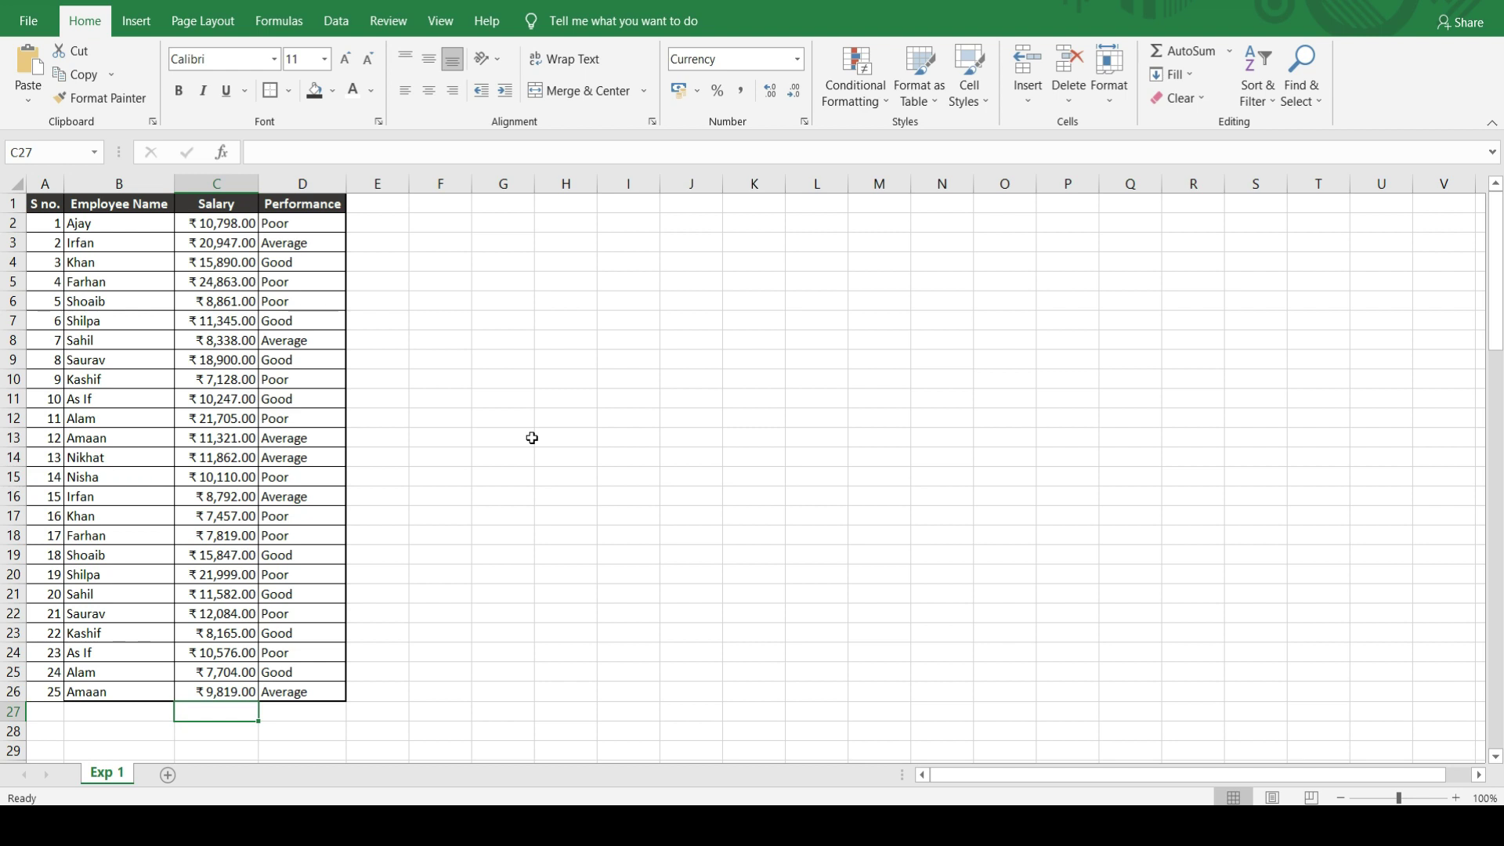
# Select the whole table A1:D26, extending from header cell A1 across to column D and down to row 26
pyautogui.press('Up')
pyautogui.press('Up')
pyautogui.press('Up')
pyautogui.press('Up')
pyautogui.press('Up')
pyautogui.press('Up')
pyautogui.press('Up')
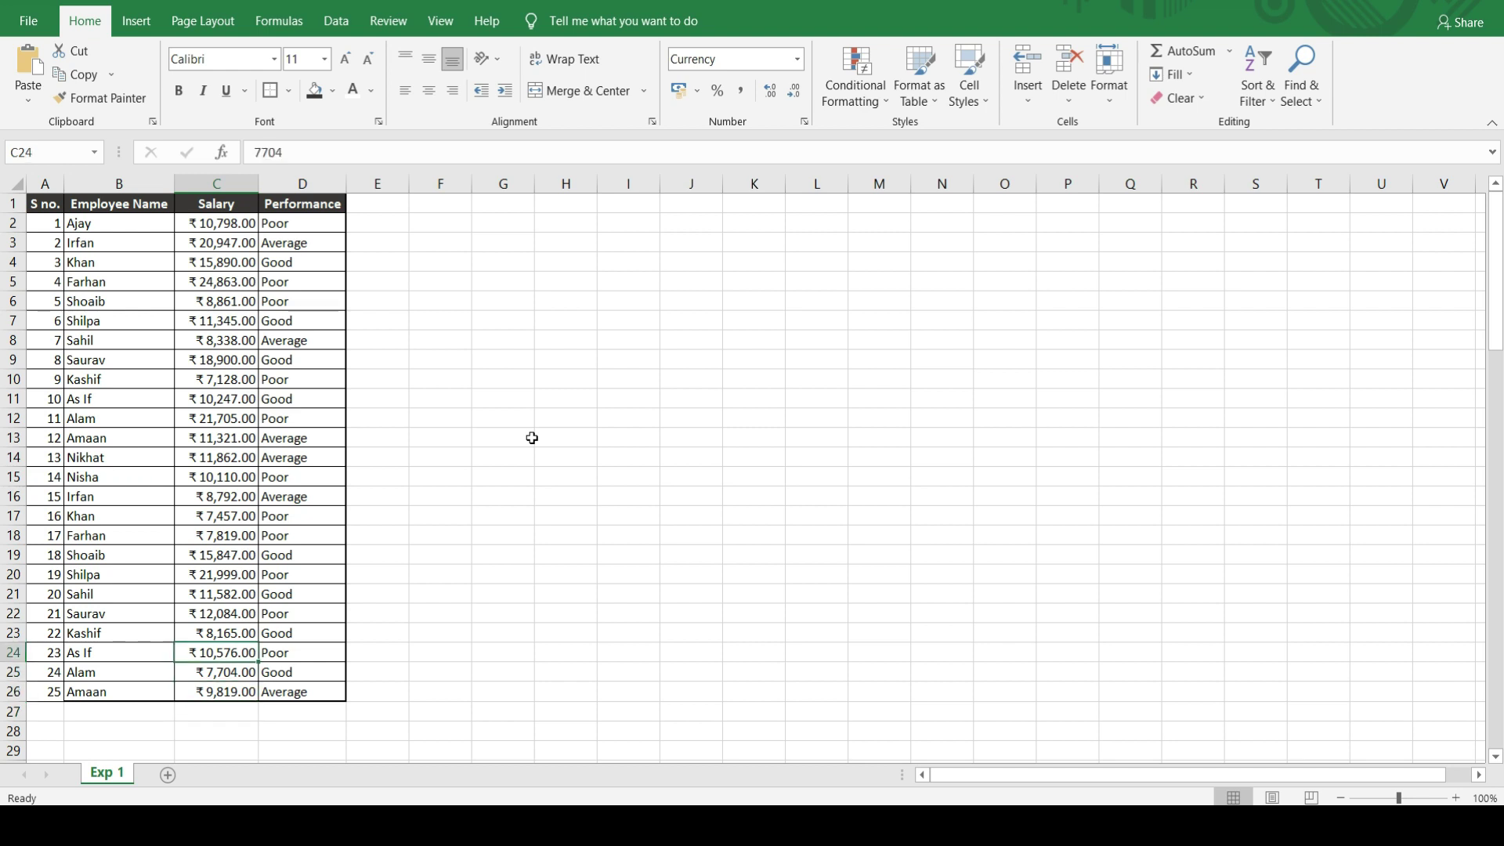
pyautogui.hotkey('ctrl', 'Up')
pyautogui.press('Left')
pyautogui.press('Left')
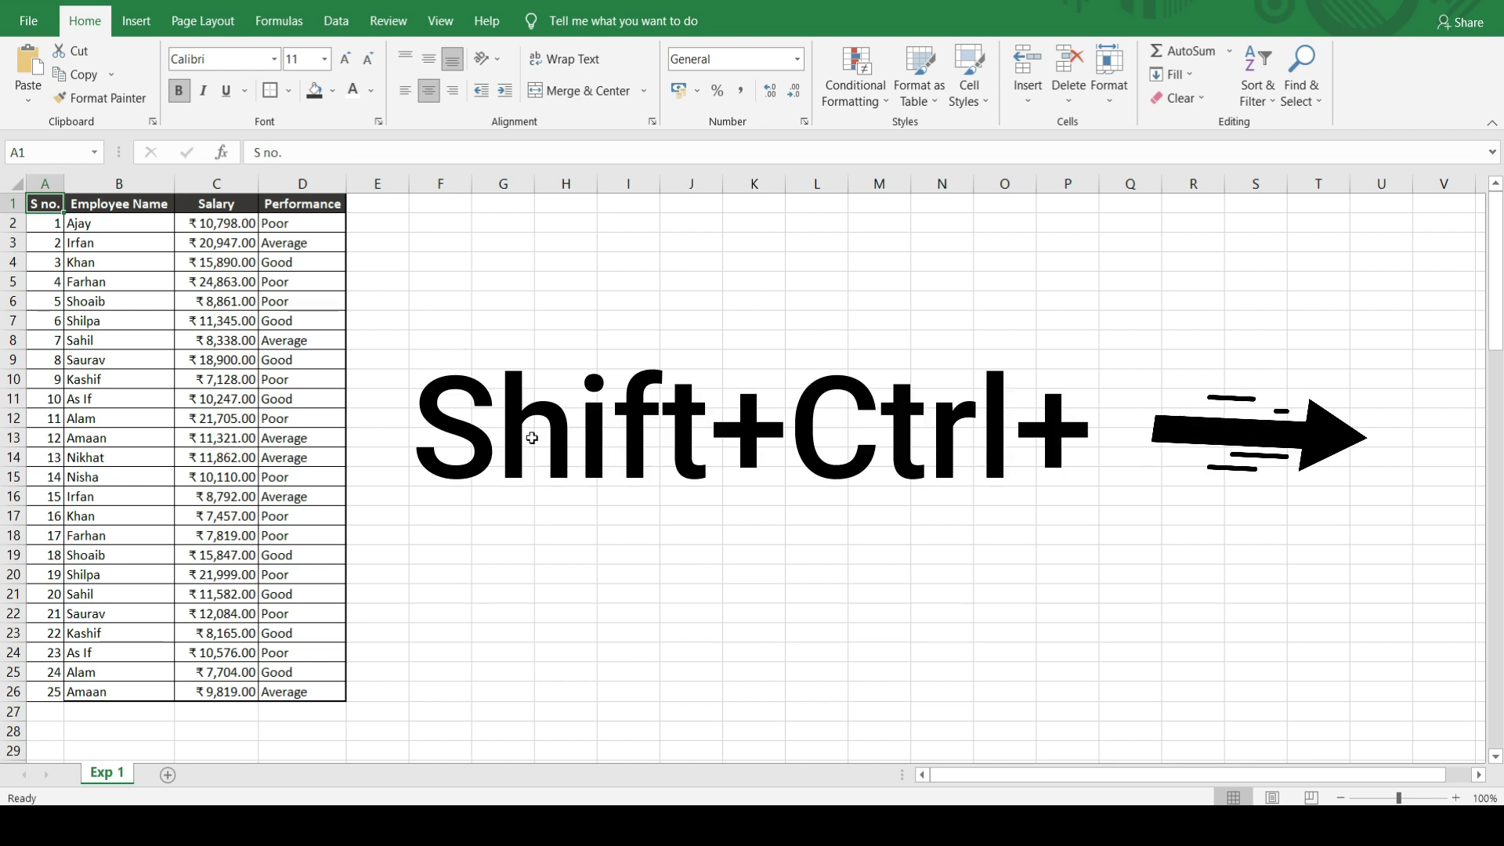
pyautogui.hotkey('ctrl', 'shift', 'Right')
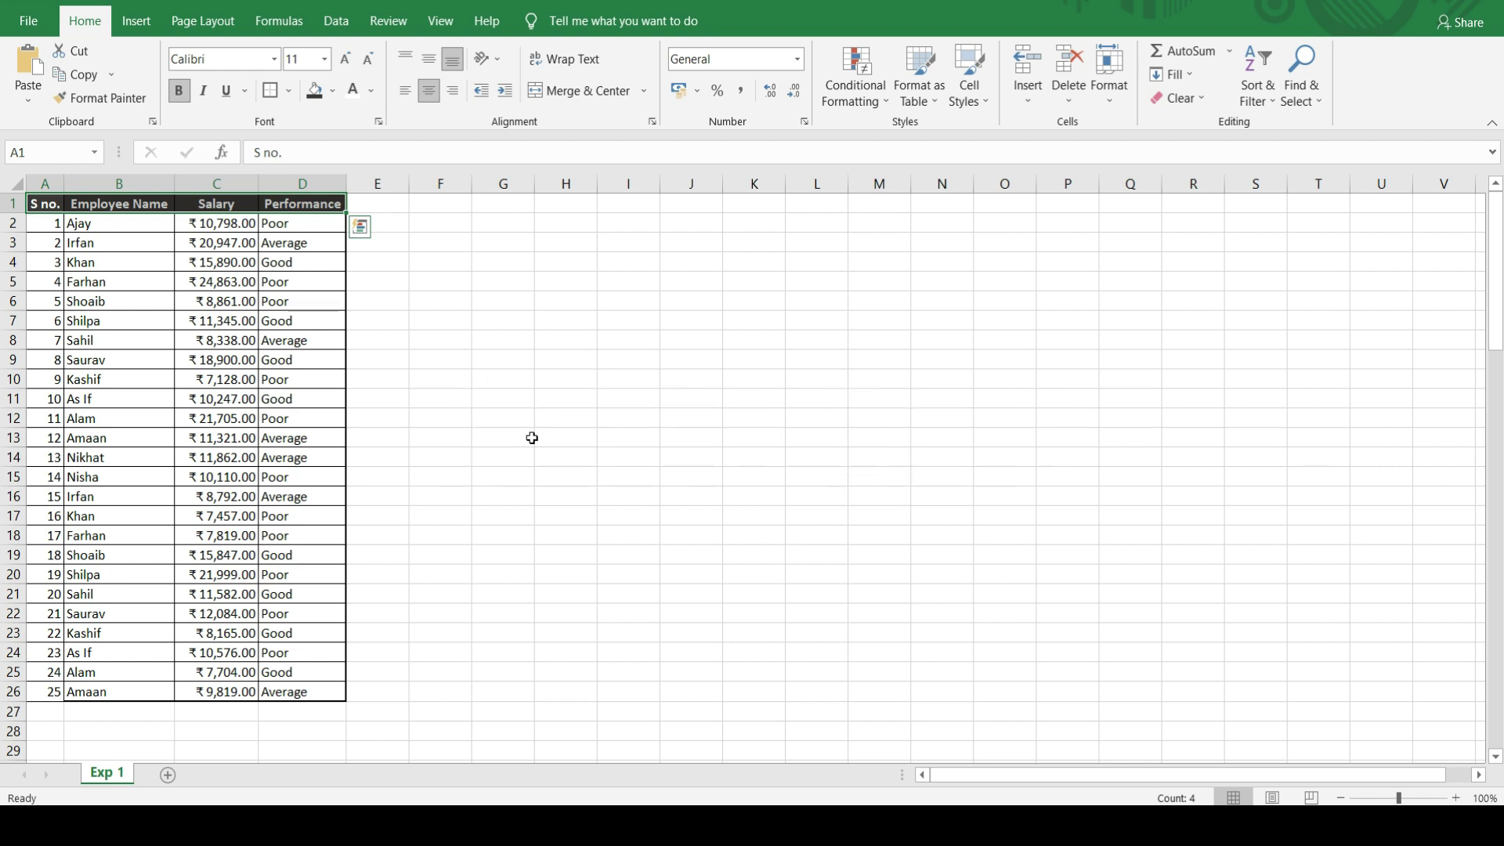
pyautogui.hotkey('ctrl', 'shift', 'Down')
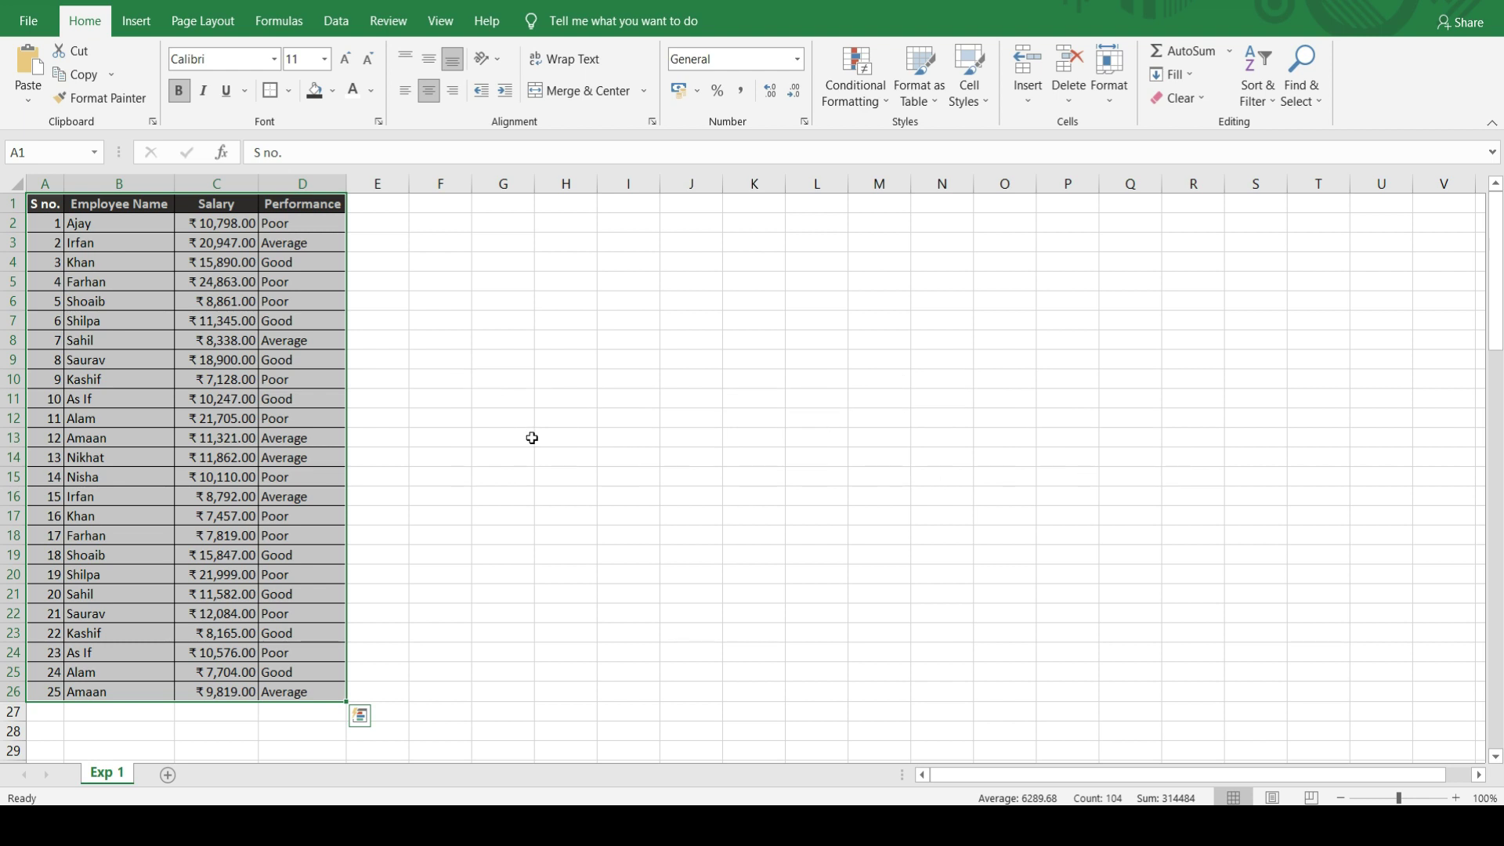
# Drop the selection, move to C8 inside the table and select the entire table at once from there
pyautogui.press('Down')
pyautogui.press('Down')
pyautogui.press('Down')
pyautogui.press('Down')
pyautogui.press('Down')
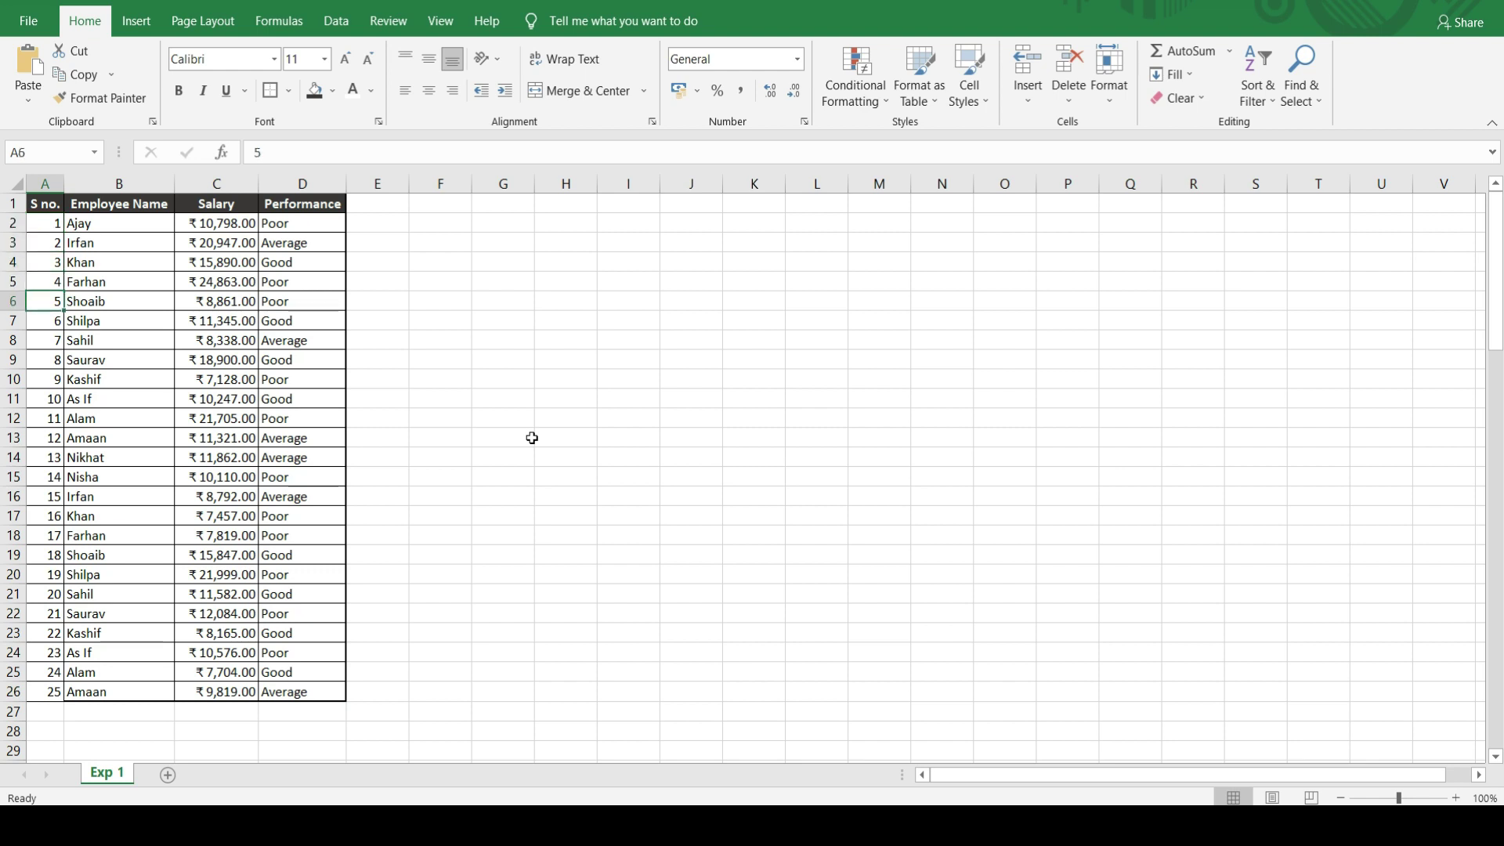
pyautogui.press('Right')
pyautogui.press('Right')
pyautogui.press('Down')
pyautogui.press('Down')
pyautogui.press('Down')
pyautogui.press('Left')
pyautogui.press('Left')
pyautogui.press('Right')
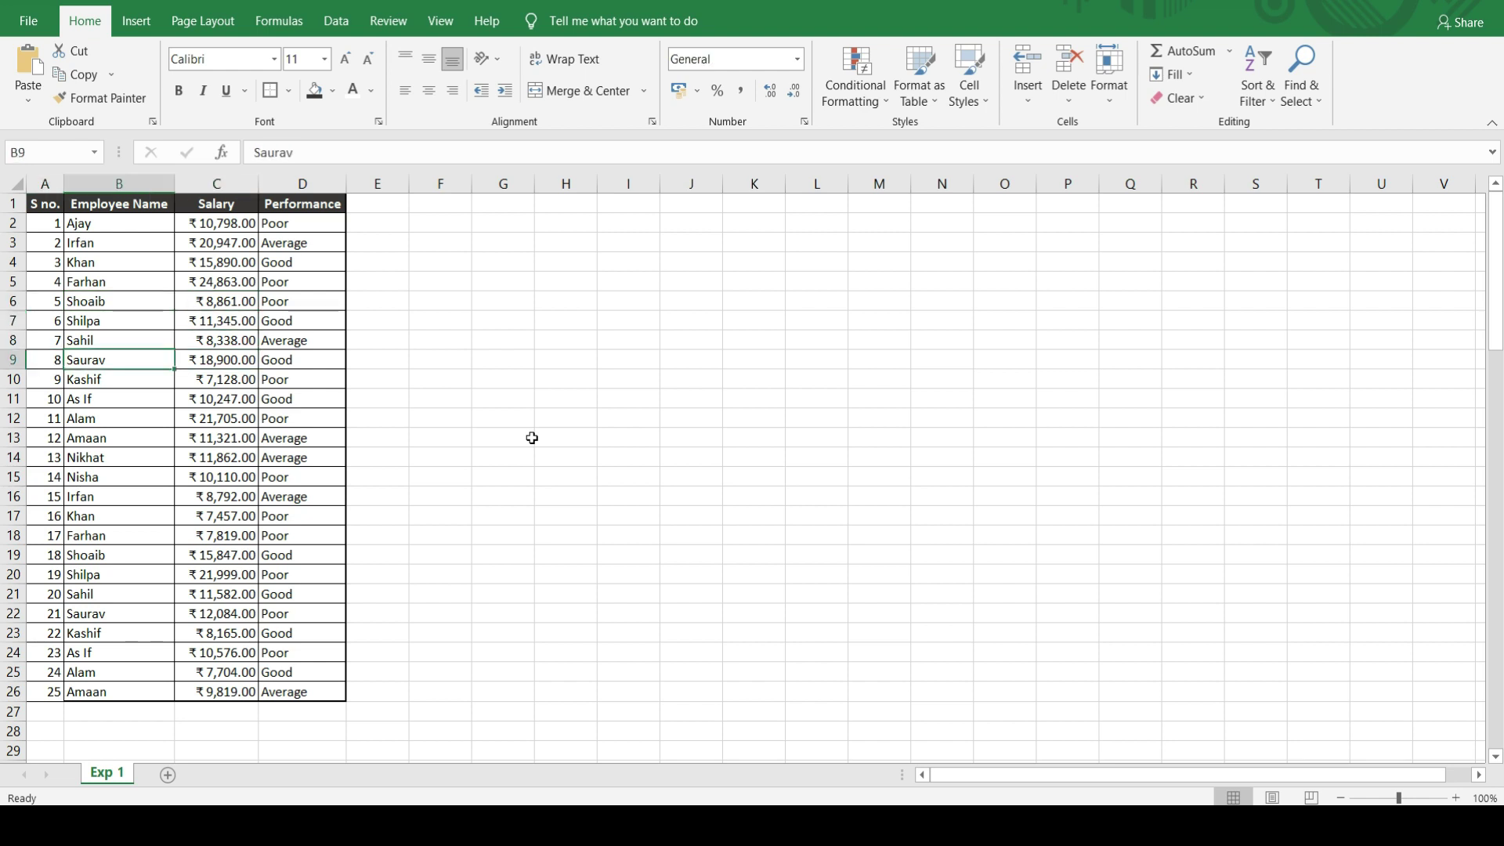
pyautogui.press('Right')
pyautogui.press('Up')
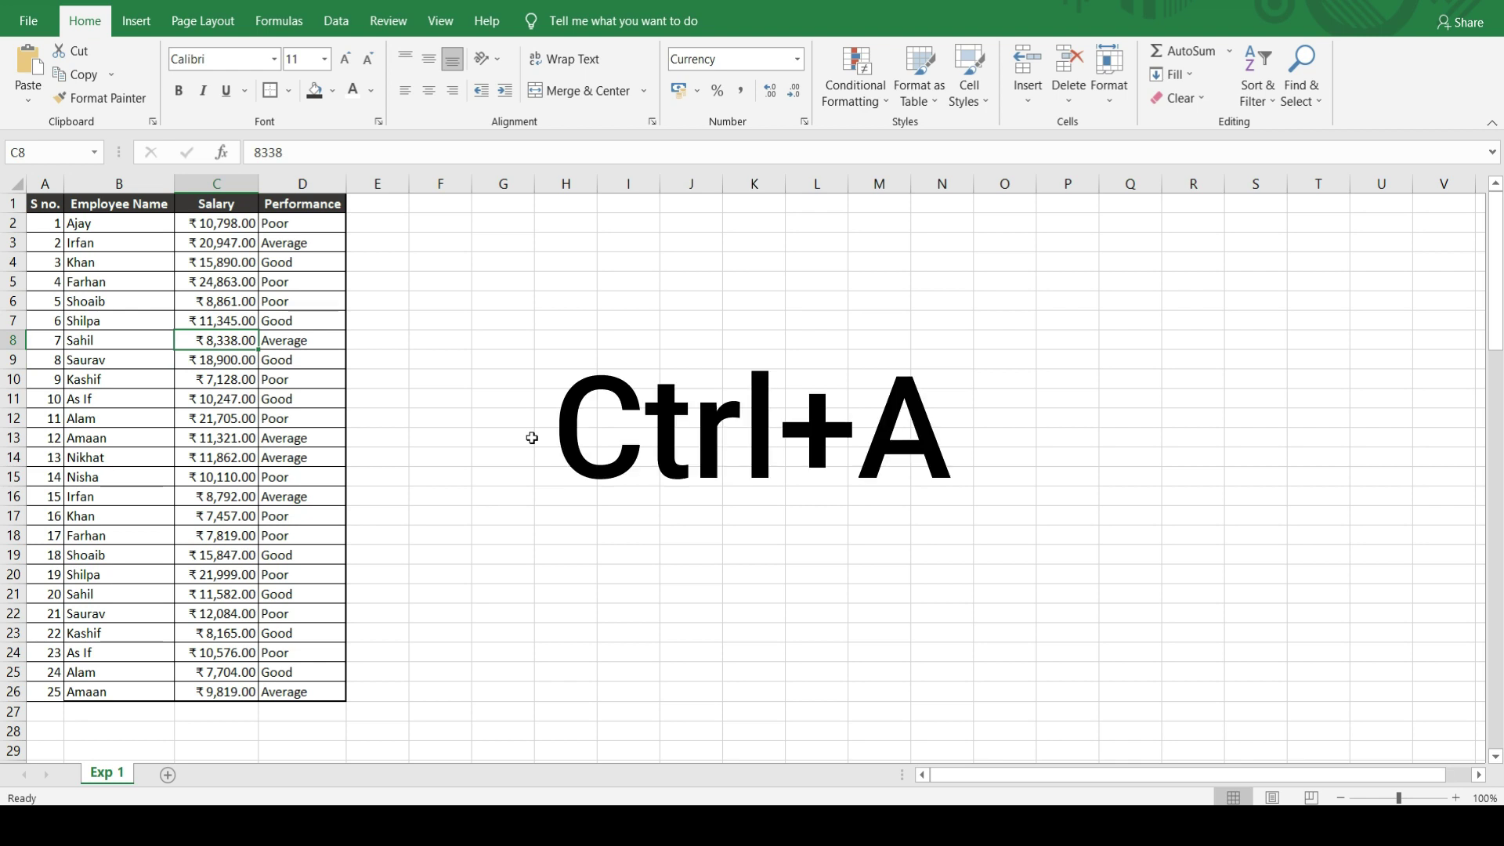
pyautogui.hotkey('ctrl', 'a')
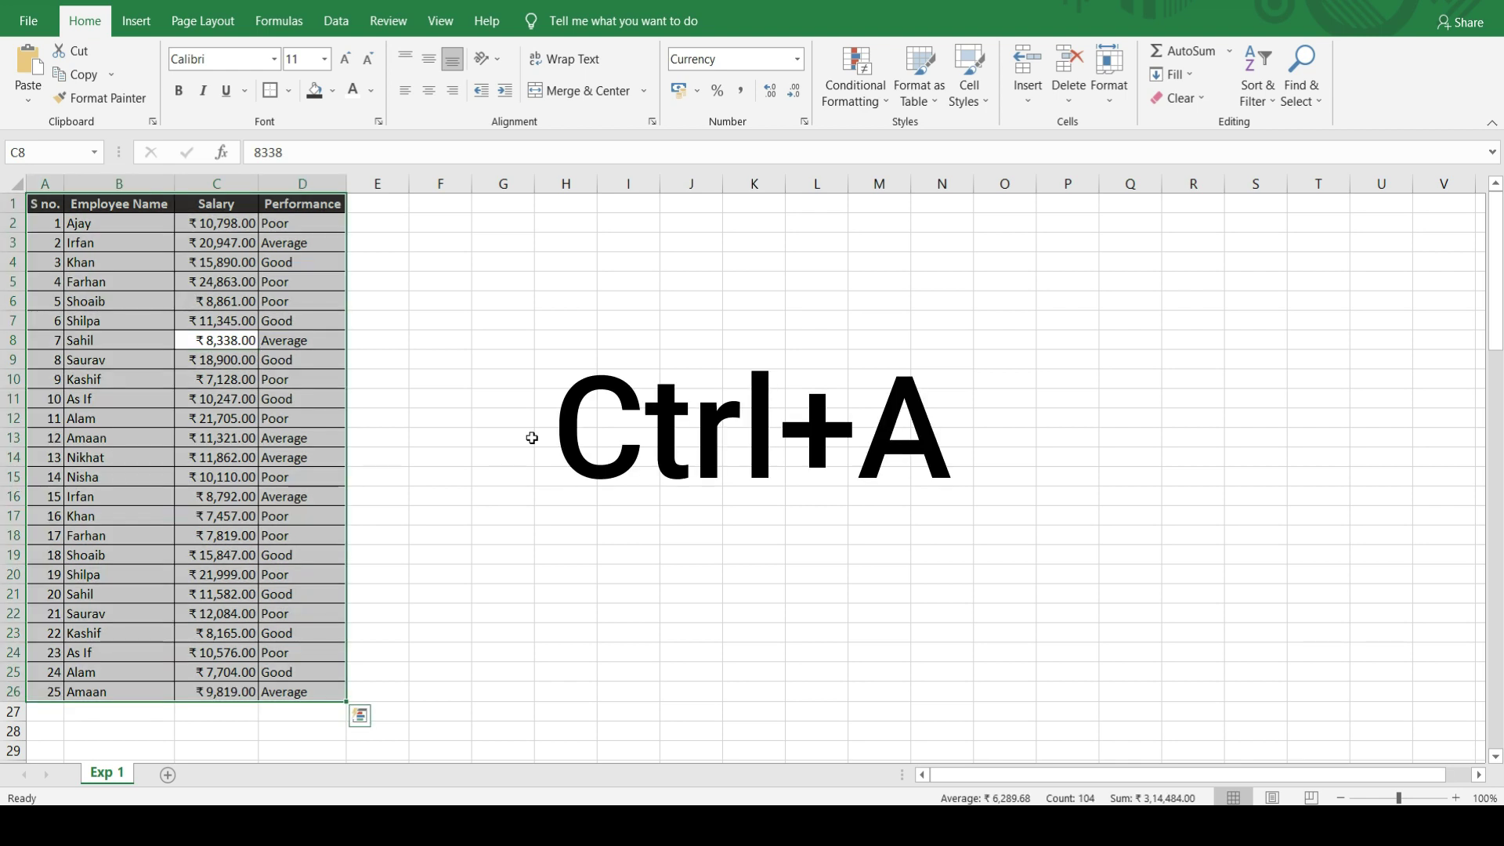
# Select the entire table from C15, and open and dismiss its Quick Analysis options
pyautogui.press('Down')
pyautogui.press('Up')
pyautogui.press('Up')
pyautogui.press('Left')
pyautogui.press('Down')
pyautogui.press('Down')
pyautogui.press('Down')
pyautogui.press('Down')
pyautogui.press('Down')
pyautogui.press('Down')
pyautogui.press('Down')
pyautogui.press('Down')
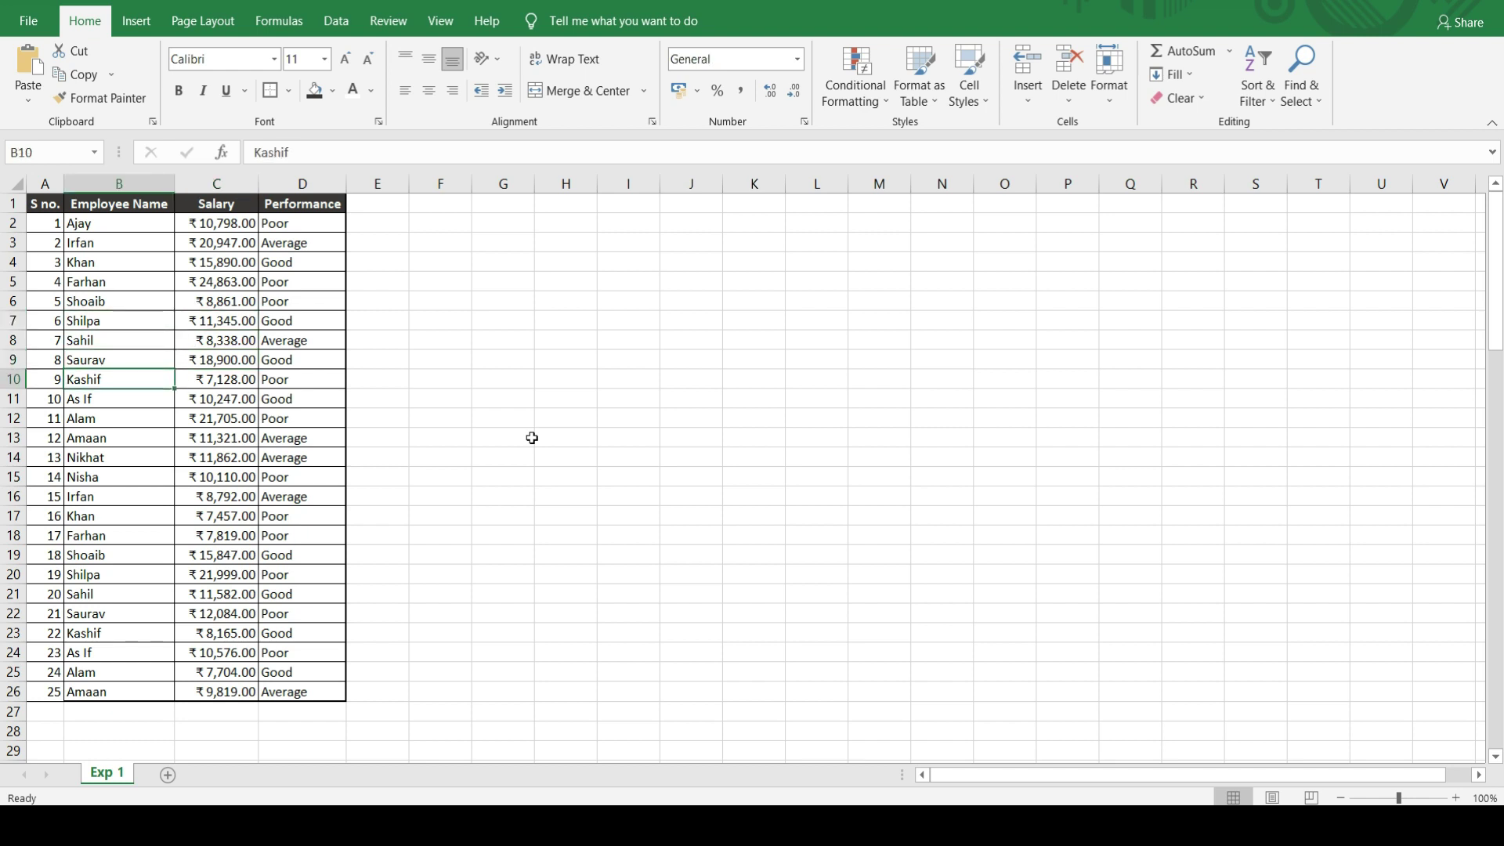
pyautogui.press('Right')
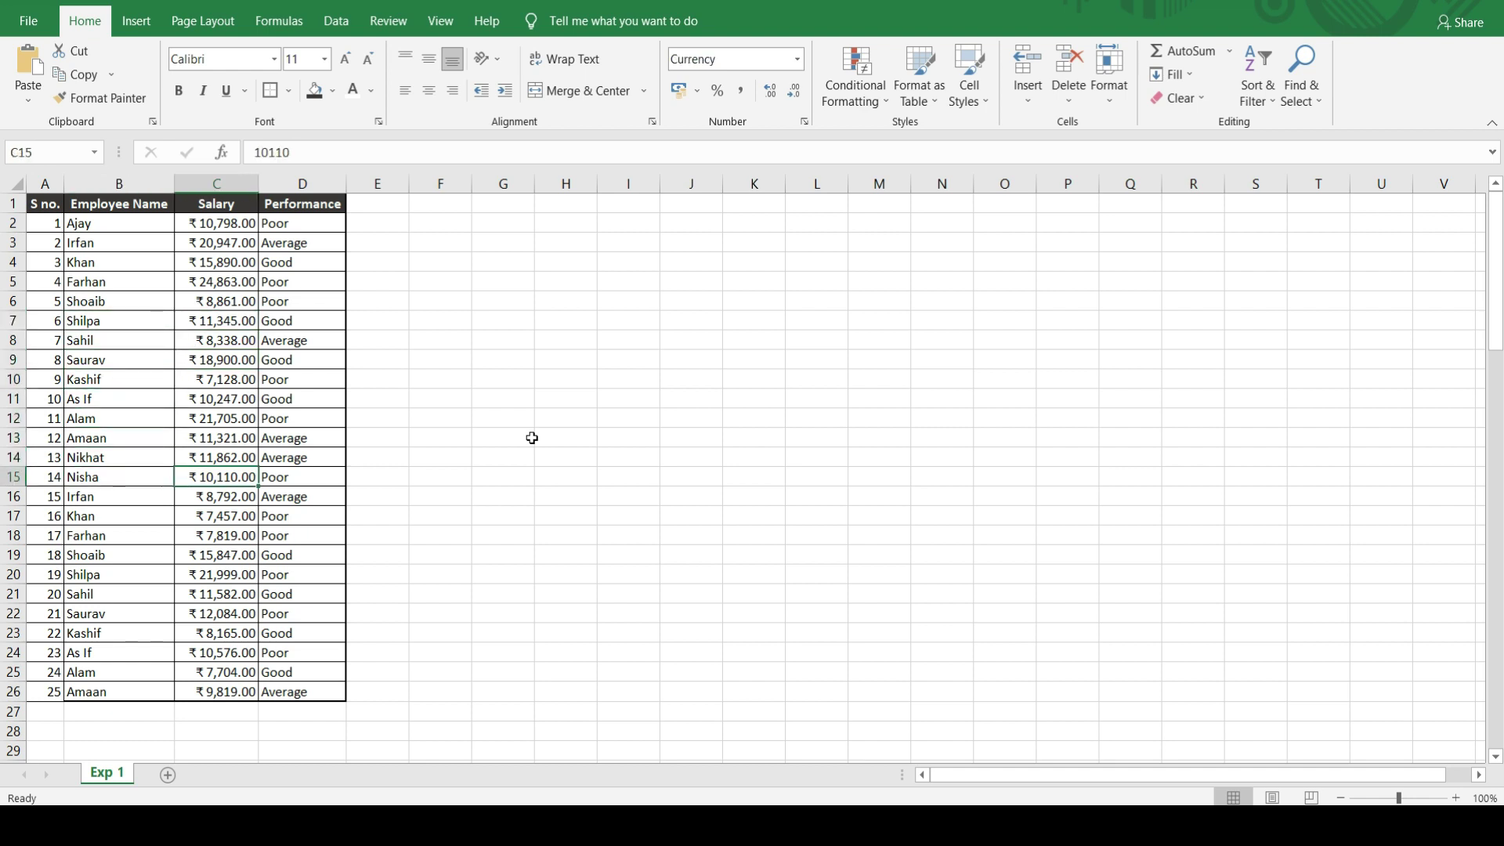
pyautogui.hotkey('ctrl', 'a')
pyautogui.hotkey('ctrl', 'q')
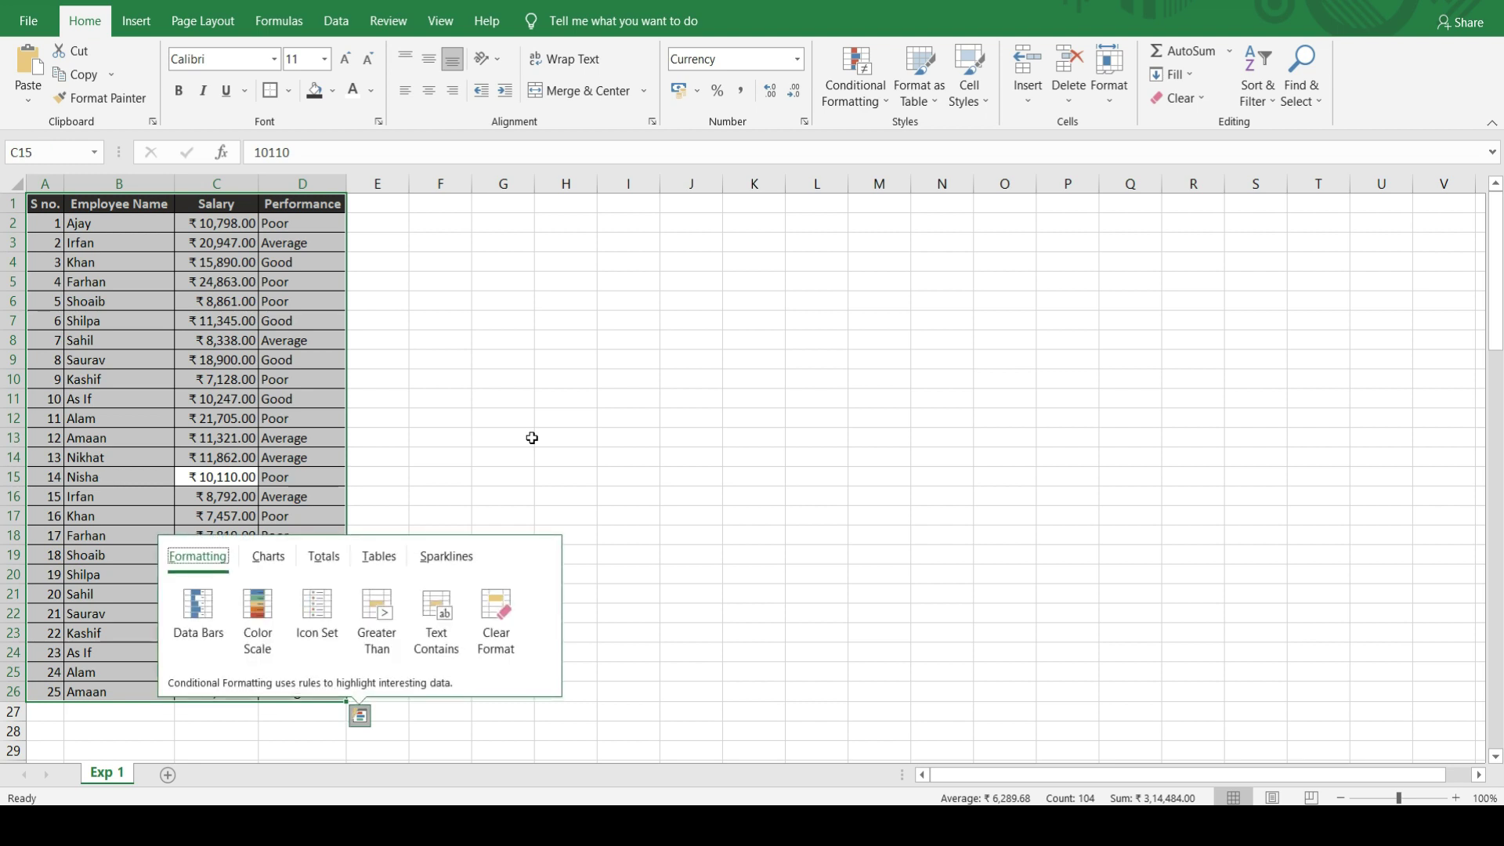
pyautogui.press('Escape')
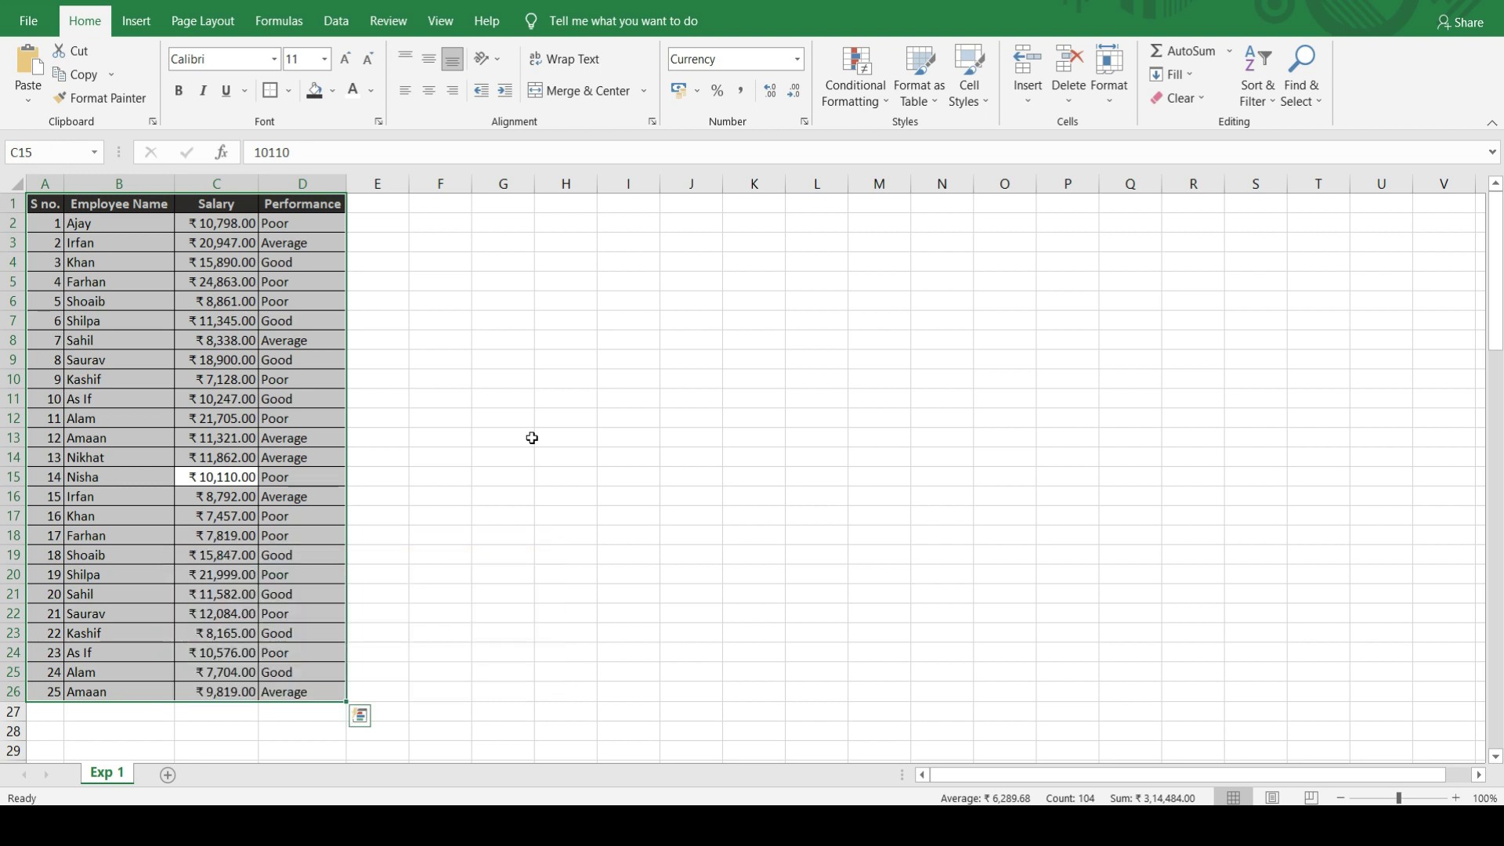
# Move outside the table to the empty cell H15 and select the entire worksheet from there
pyautogui.press('Left')
pyautogui.press('Right')
pyautogui.press('Right')
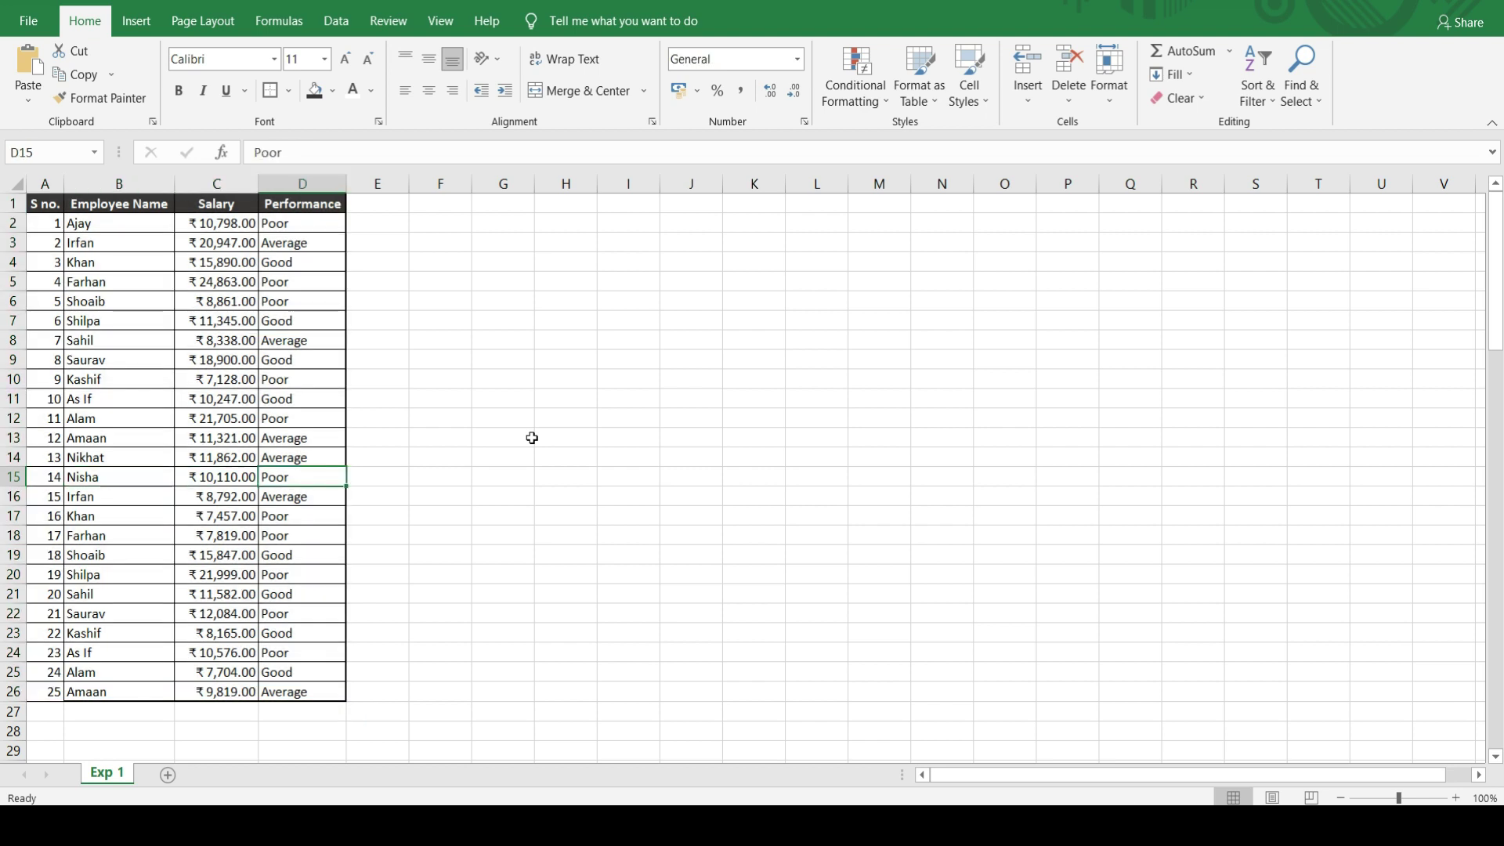
pyautogui.press('Left')
pyautogui.press('Left')
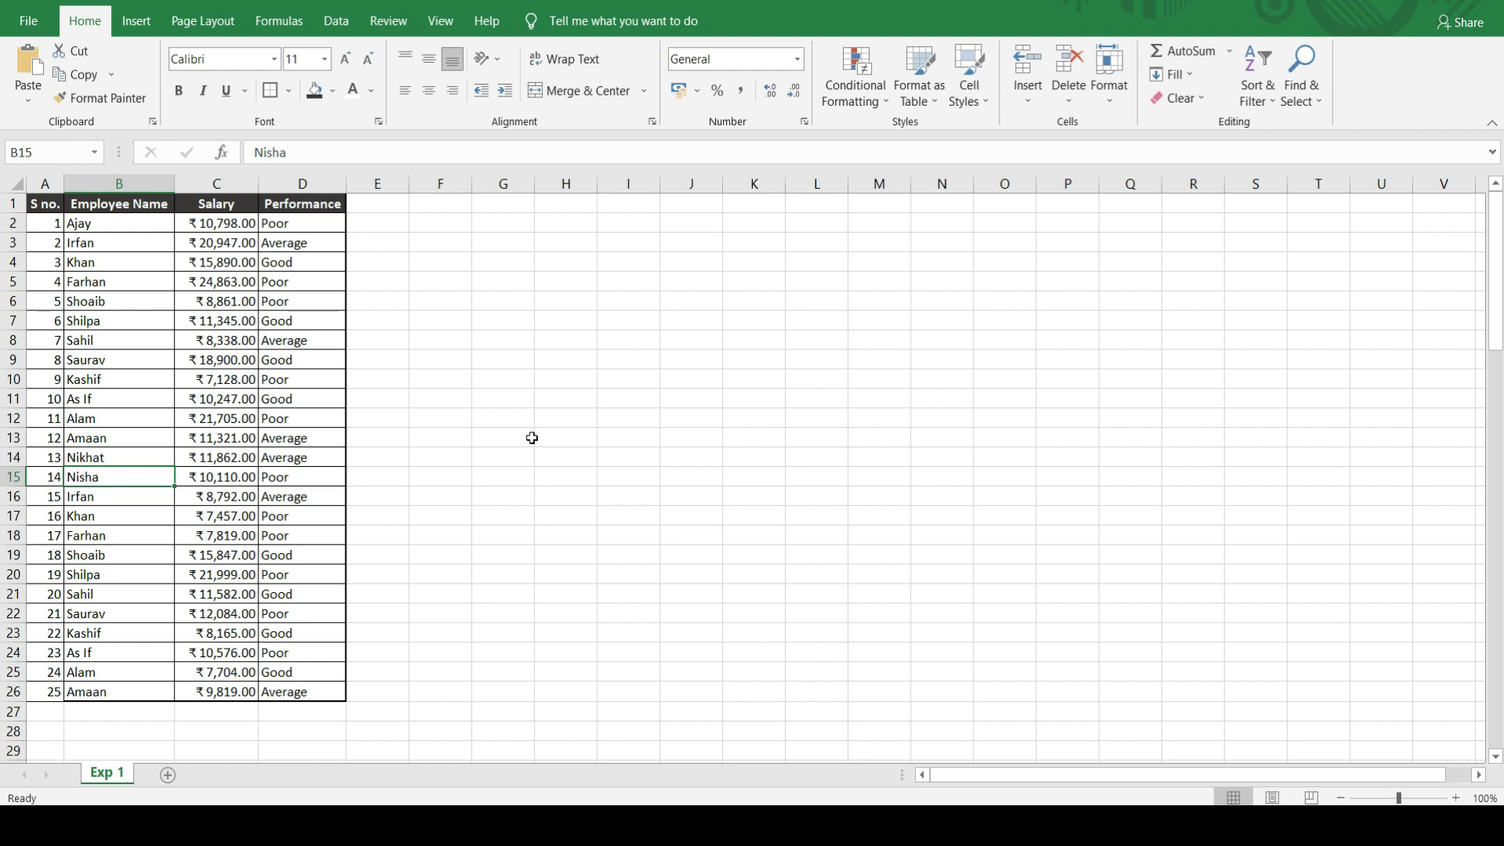
pyautogui.press('Right')
pyautogui.press('Right')
pyautogui.press('Right')
pyautogui.press('Right')
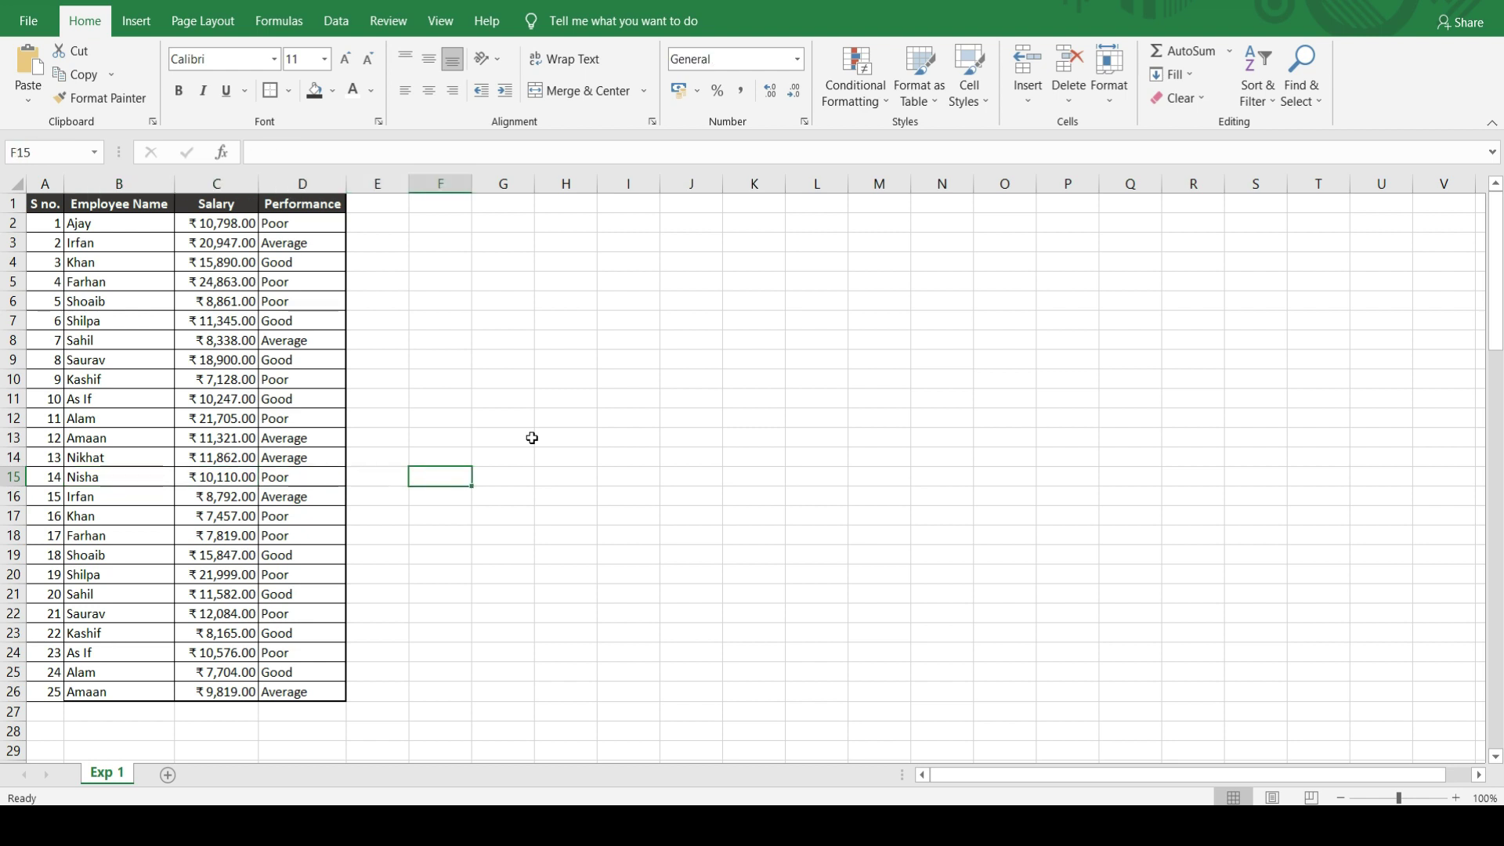
pyautogui.press('Right')
pyautogui.press('Right')
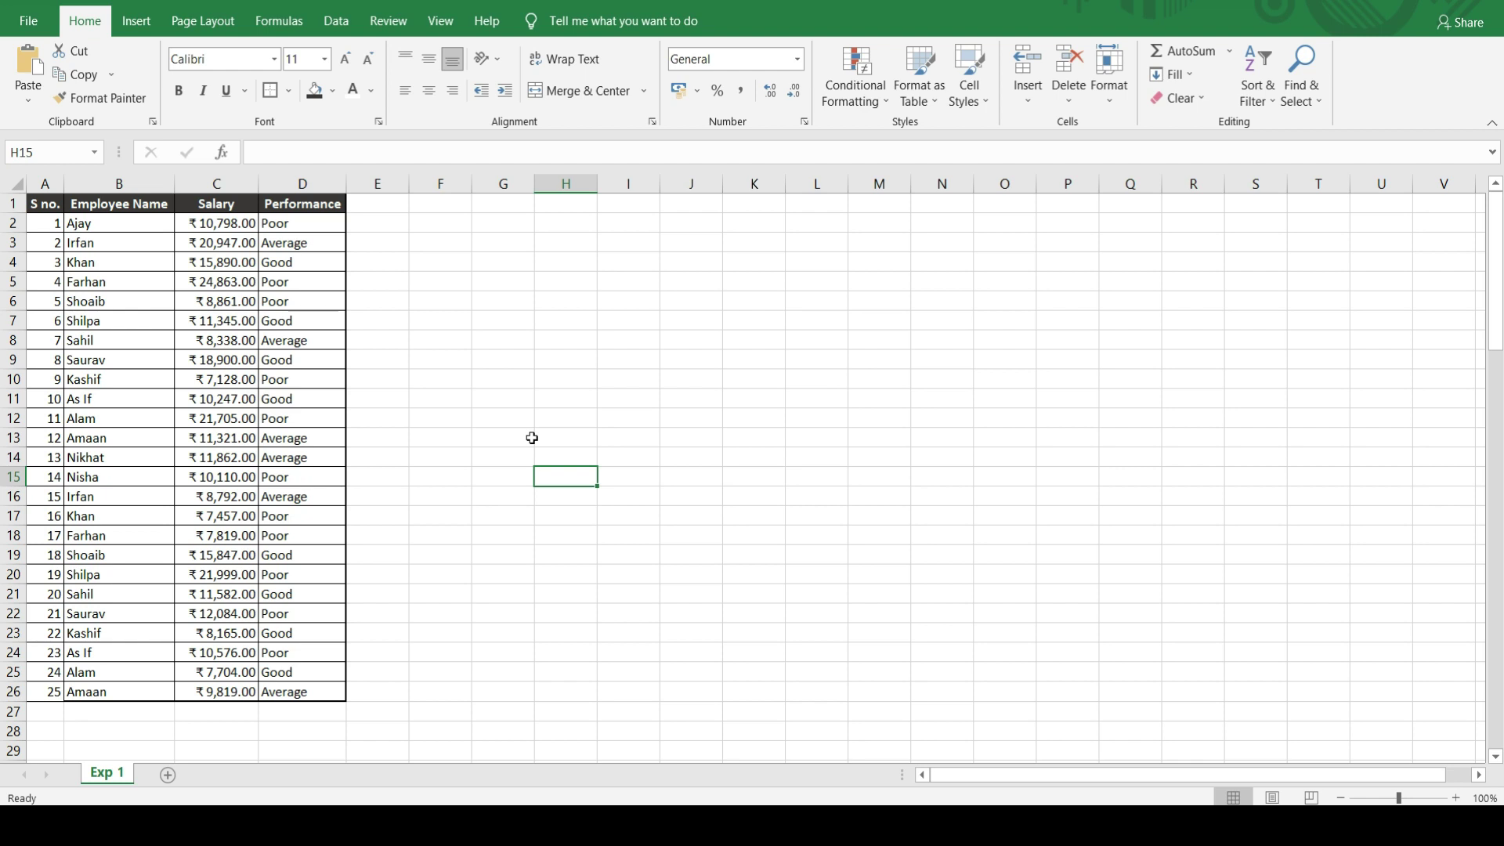
pyautogui.hotkey('ctrl', 'a')
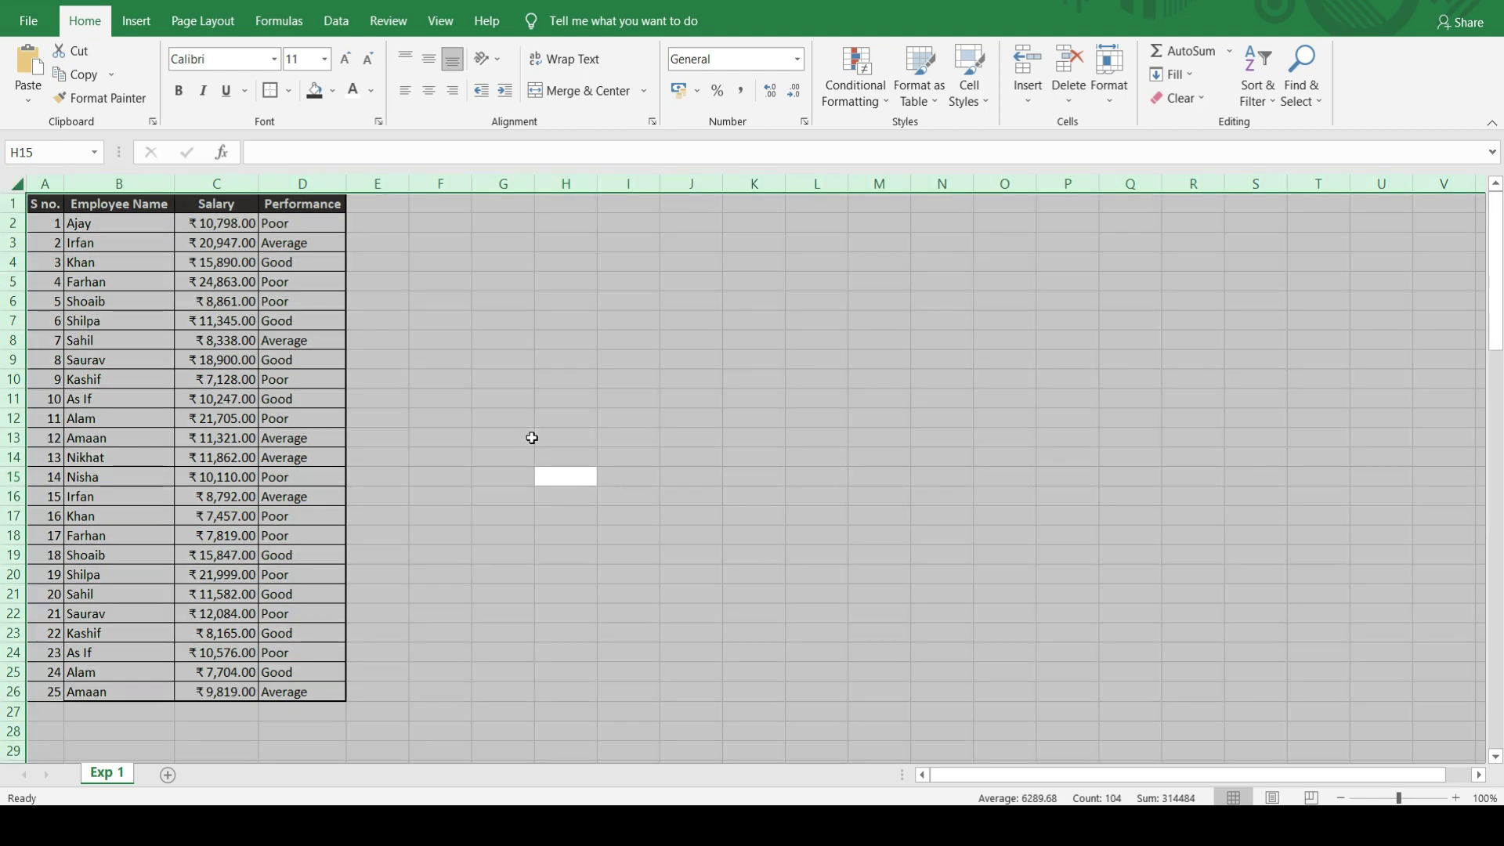
# Return to B15 inside the table and select only the table's range
pyautogui.press('Left')
pyautogui.press('Left')
pyautogui.press('Left')
pyautogui.press('Left')
pyautogui.press('Left')
pyautogui.press('Left')
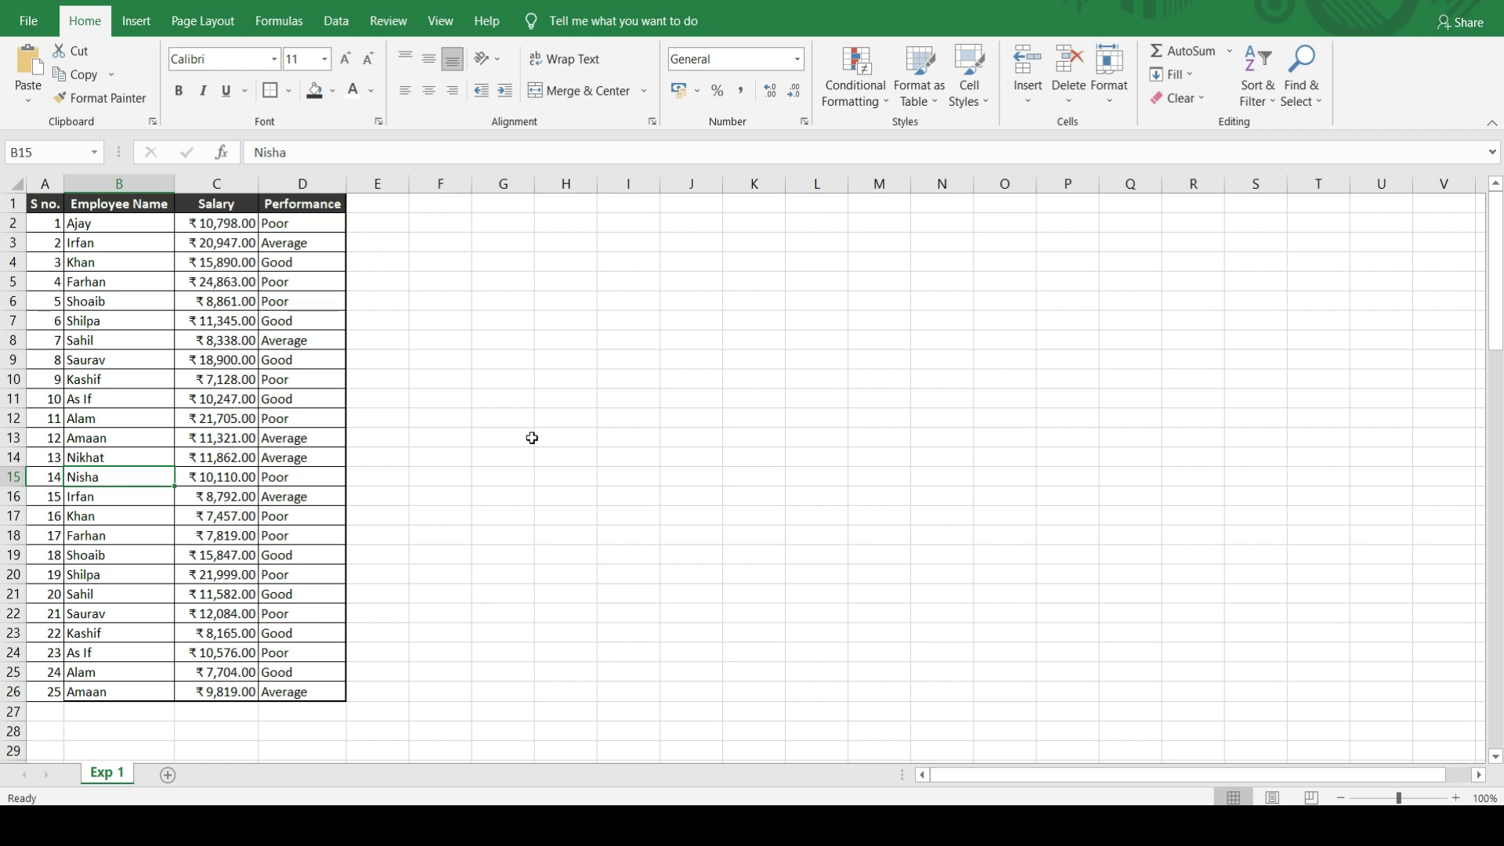
pyautogui.hotkey('ctrl', 'a')
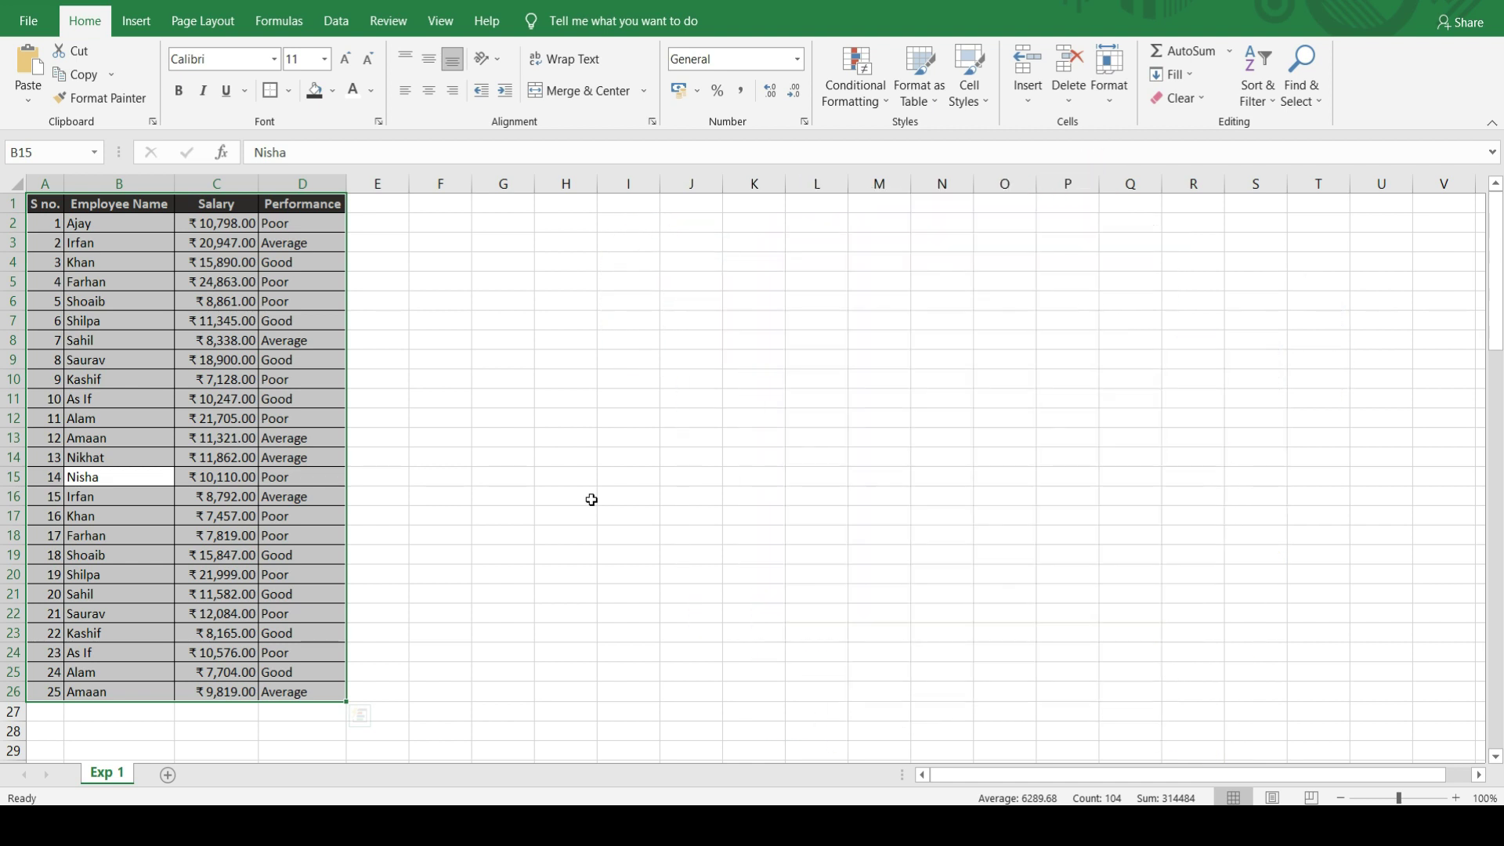
# Select row 15 from A15, hide it and unhide it again
pyautogui.press('Left')
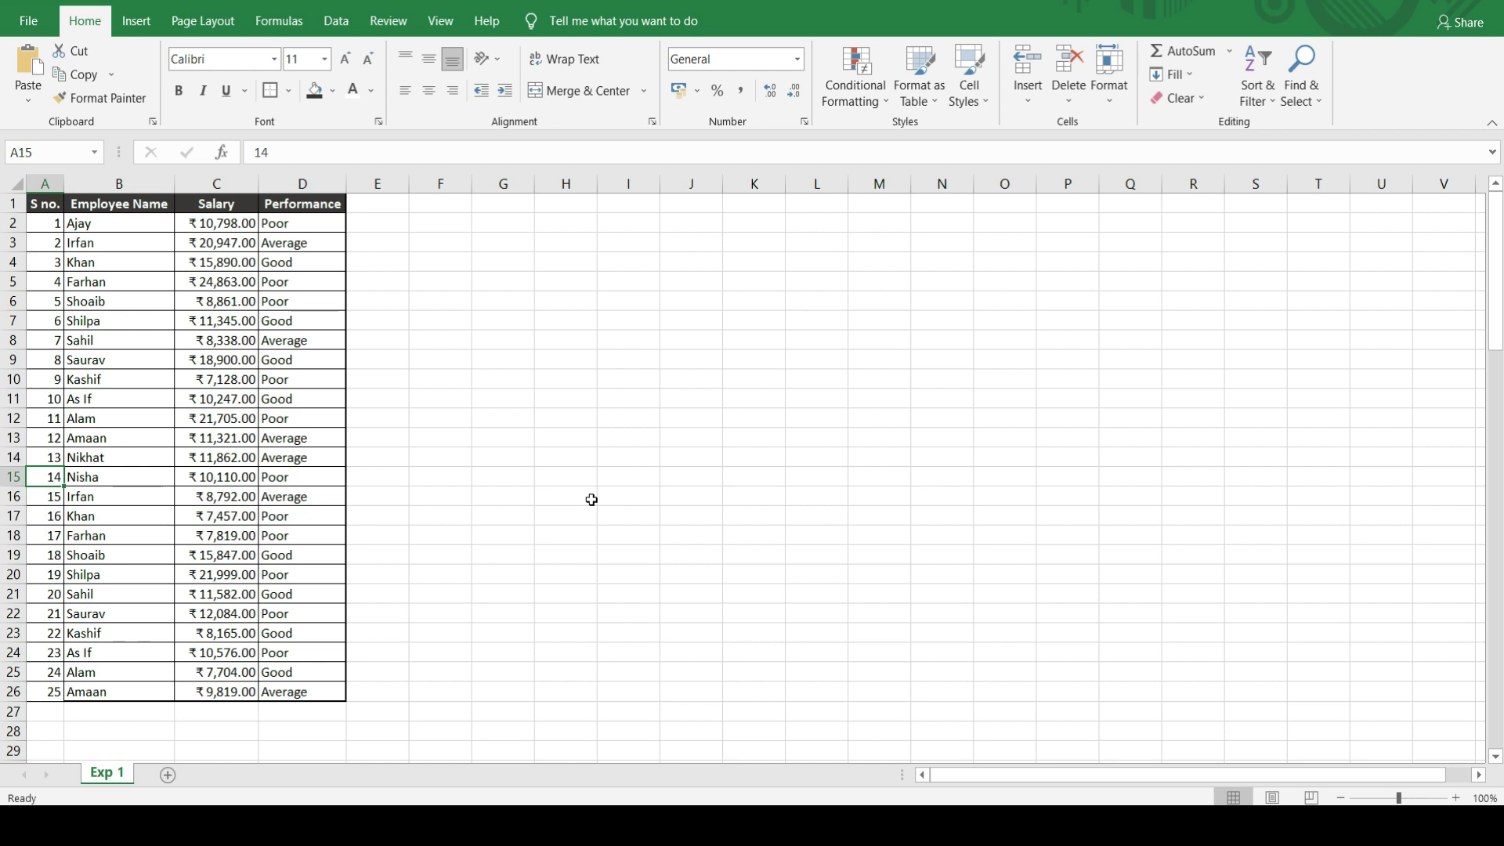
pyautogui.hotkey('shift', 'space')
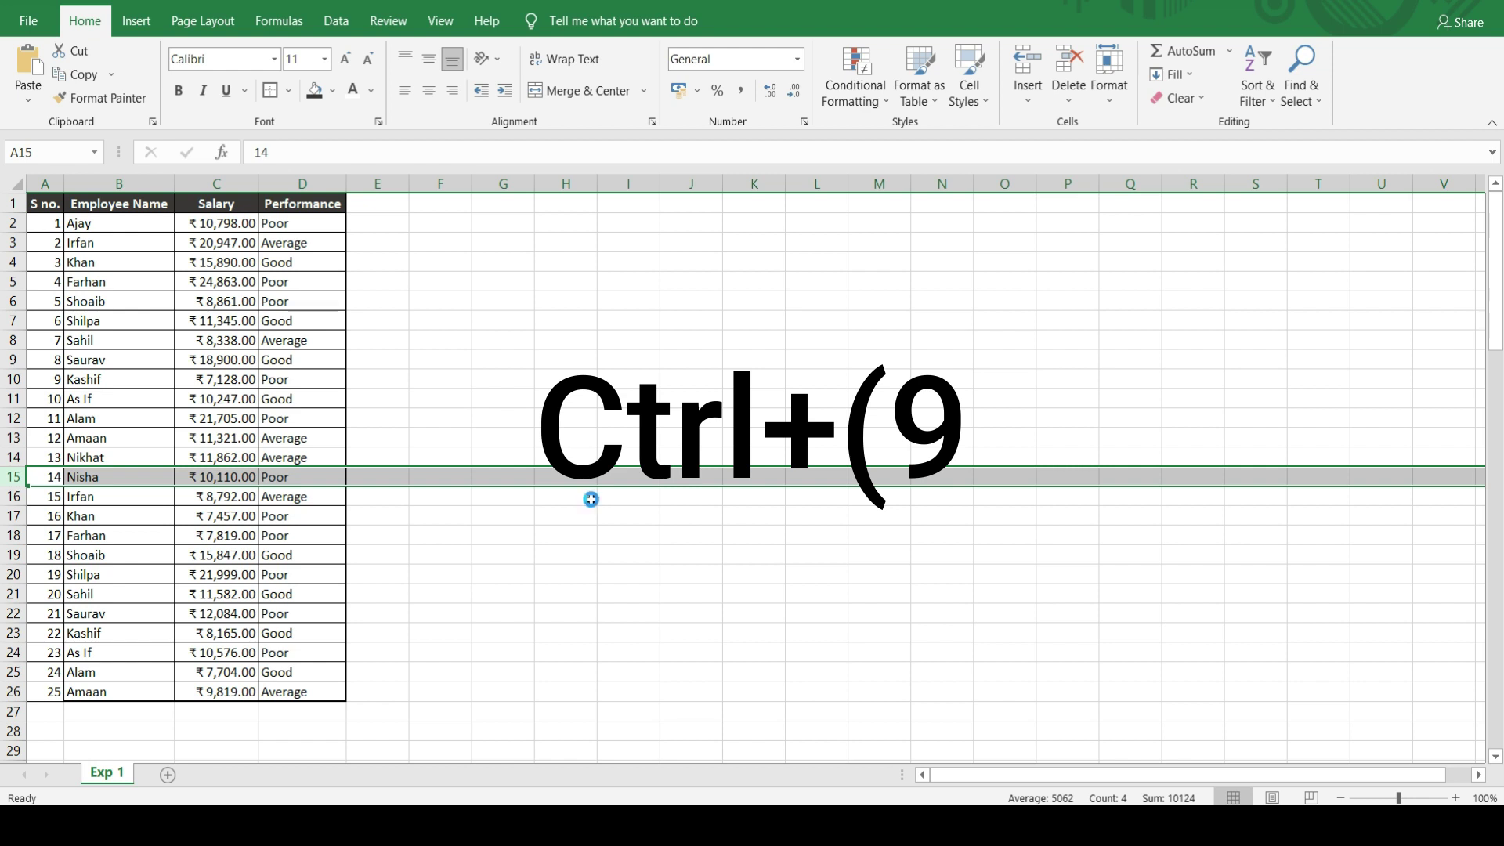
pyautogui.hotkey('ctrl', '9')
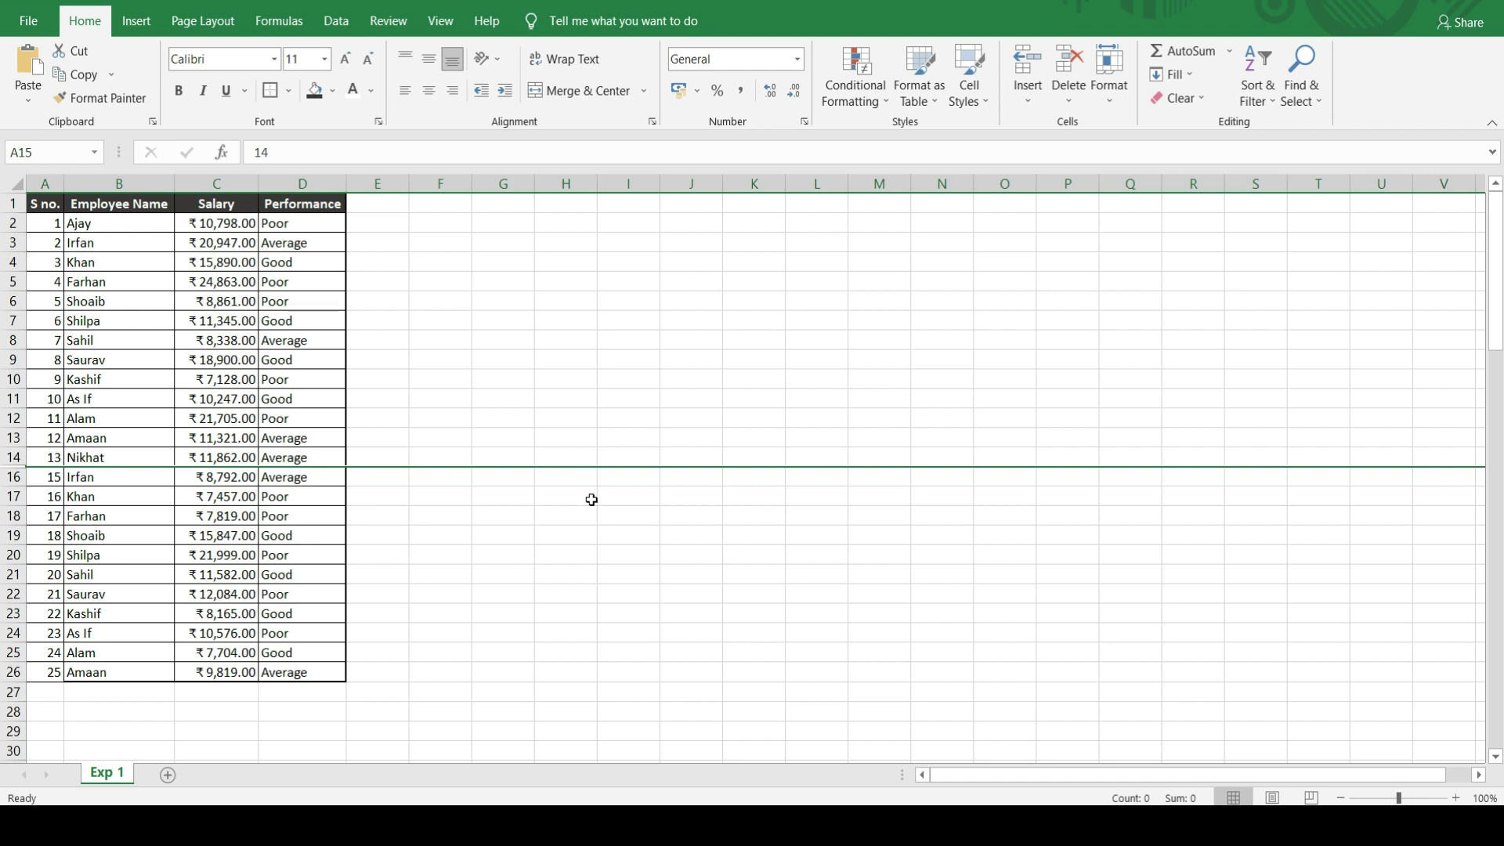
pyautogui.hotkey('shift', 'space')
pyautogui.hotkey('ctrl', 'shift', '9')
# Select row 12 from A12 and hide it
pyautogui.press('Up')
pyautogui.press('Up')
pyautogui.press('Up')
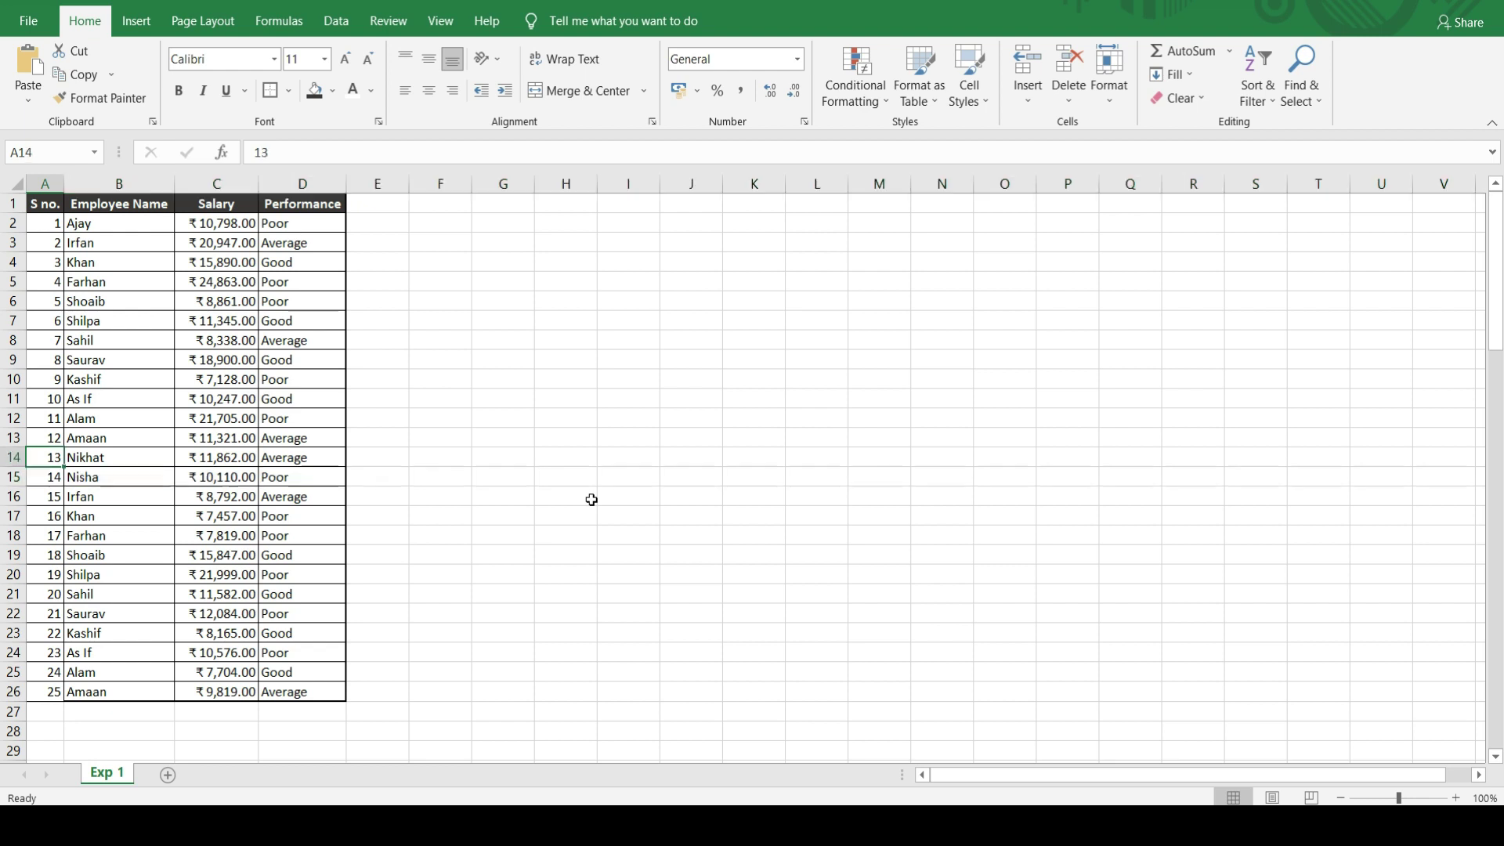
pyautogui.hotkey('shift', 'space')
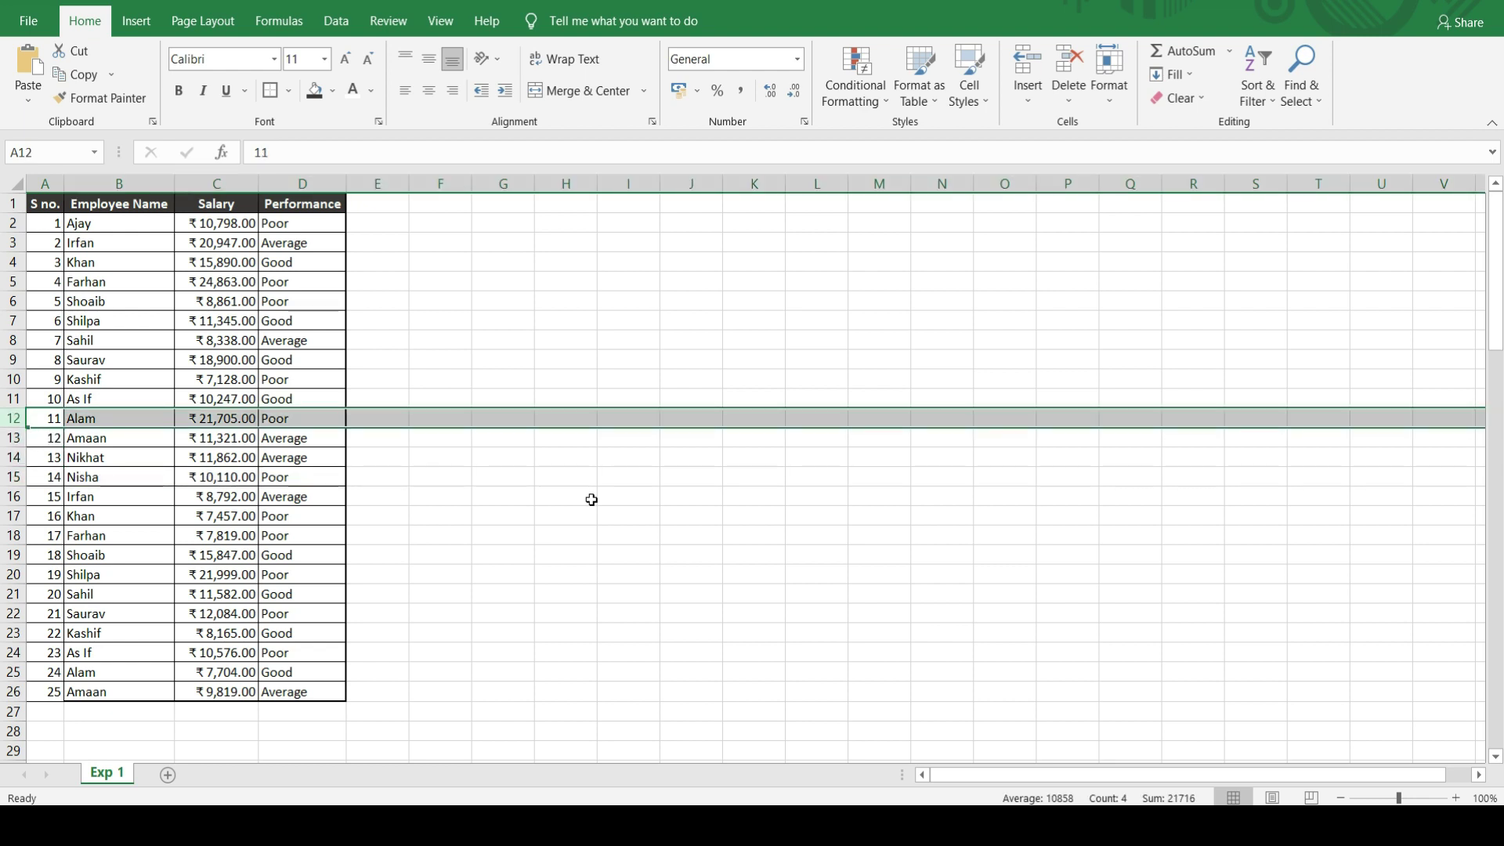
pyautogui.hotkey('ctrl', '9')
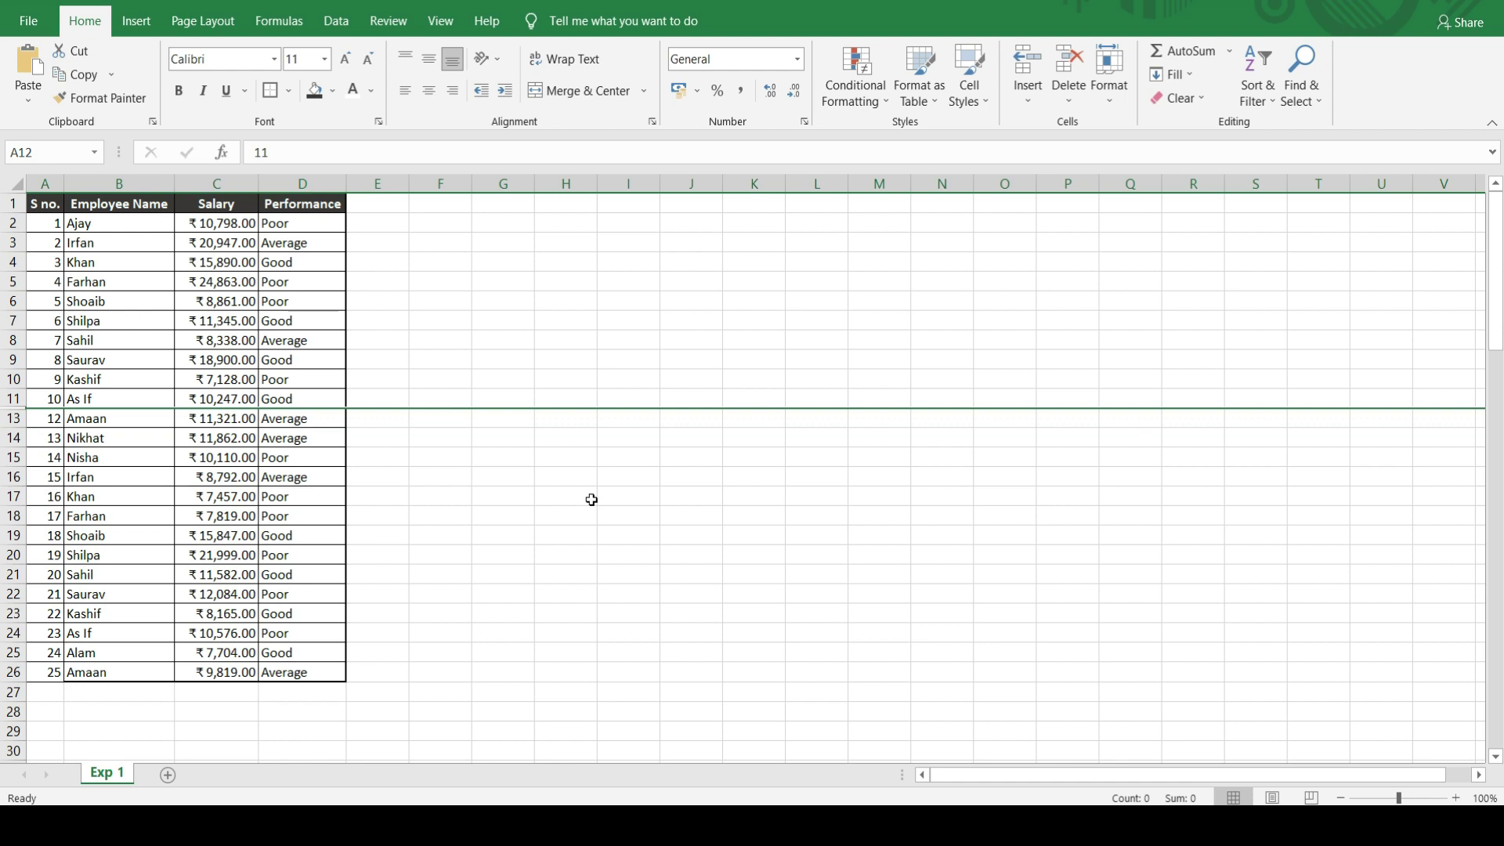
# Undo the hiding of row 12 and drop the row selection
pyautogui.press('Up')
pyautogui.hotkey('ctrl', 'z')
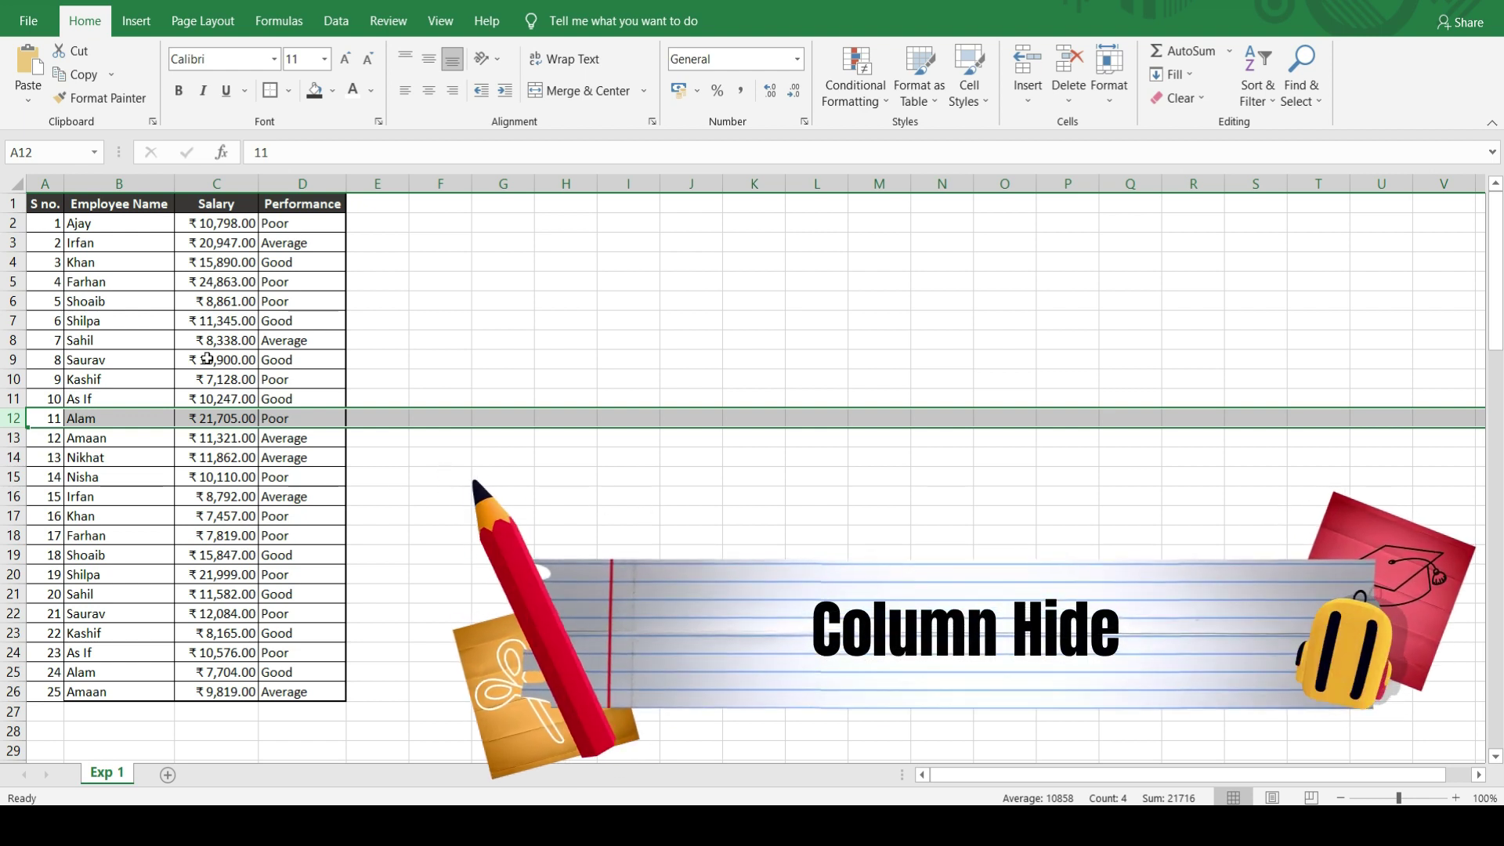
pyautogui.press('Right')
pyautogui.press('Left')
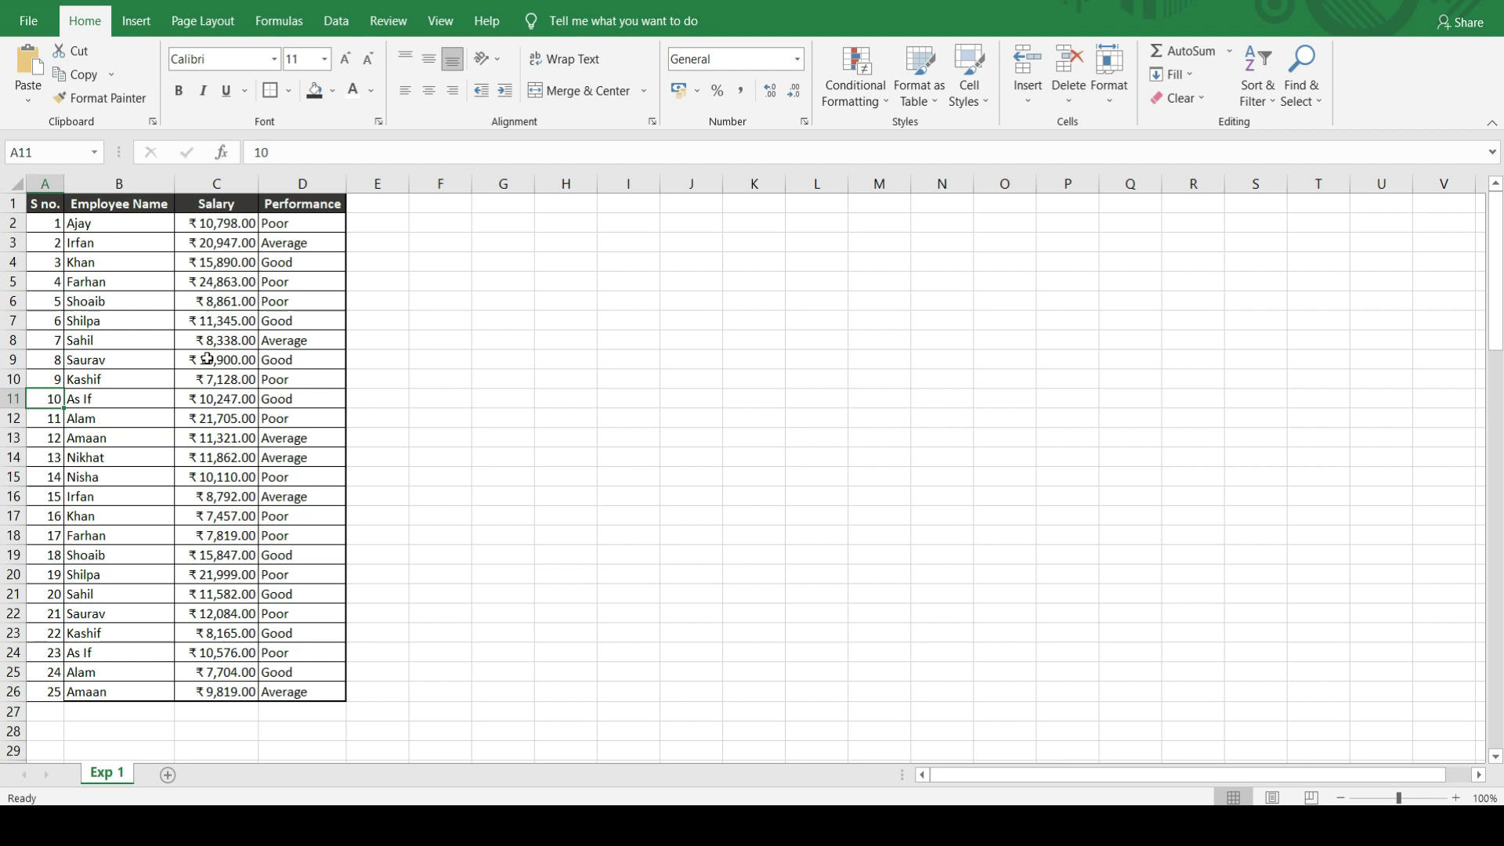
# Select the whole Performance column from its header cell D1 and hide it
pyautogui.hotkey('ctrl', 'Up')
pyautogui.press('Right')
pyautogui.press('Right')
pyautogui.press('Right')
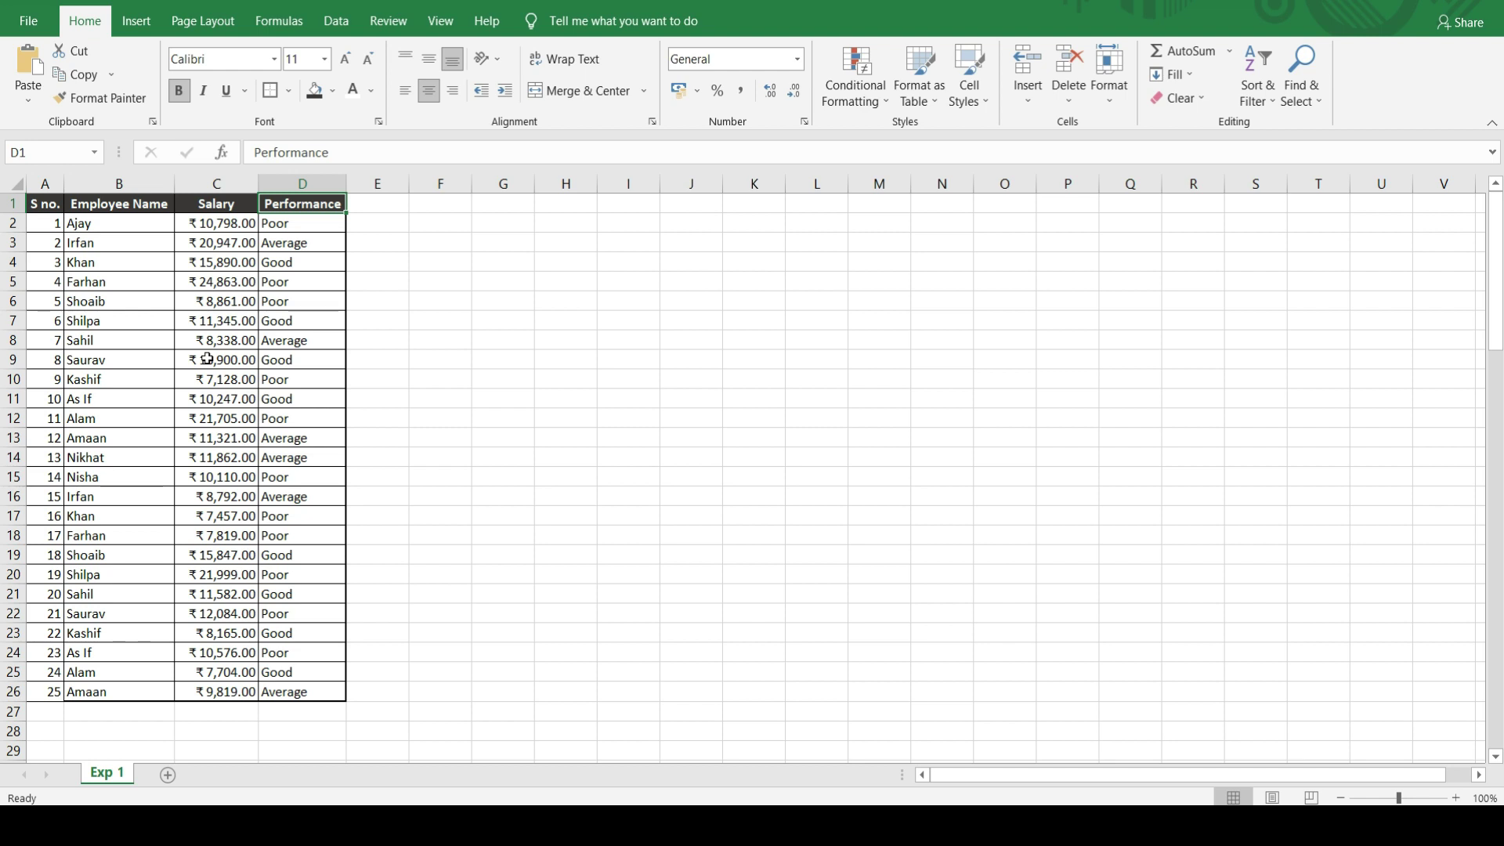
pyautogui.hotkey('ctrl', 'space')
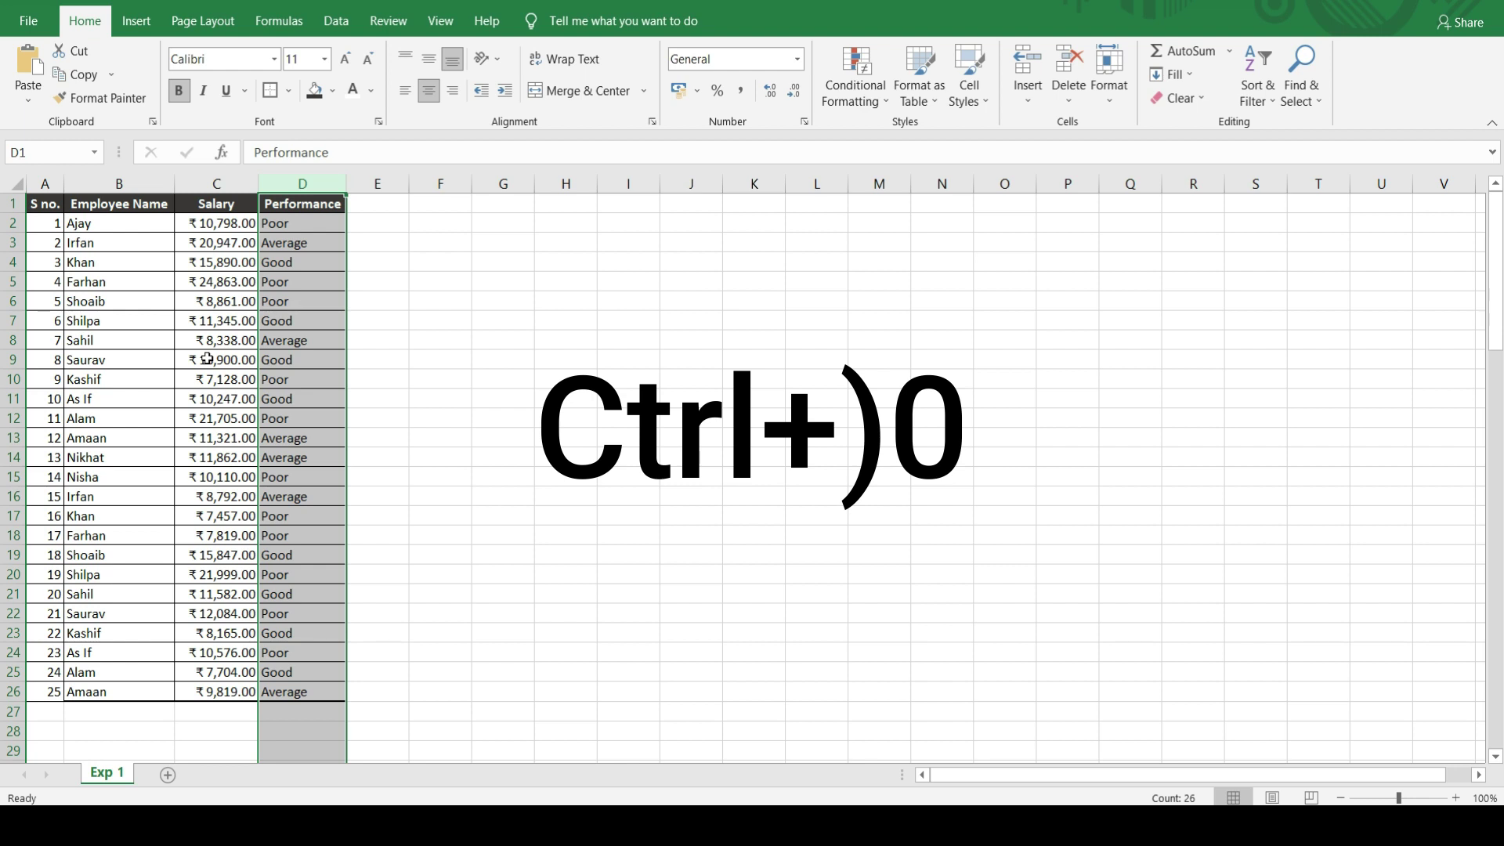
pyautogui.hotkey('ctrl', '0')
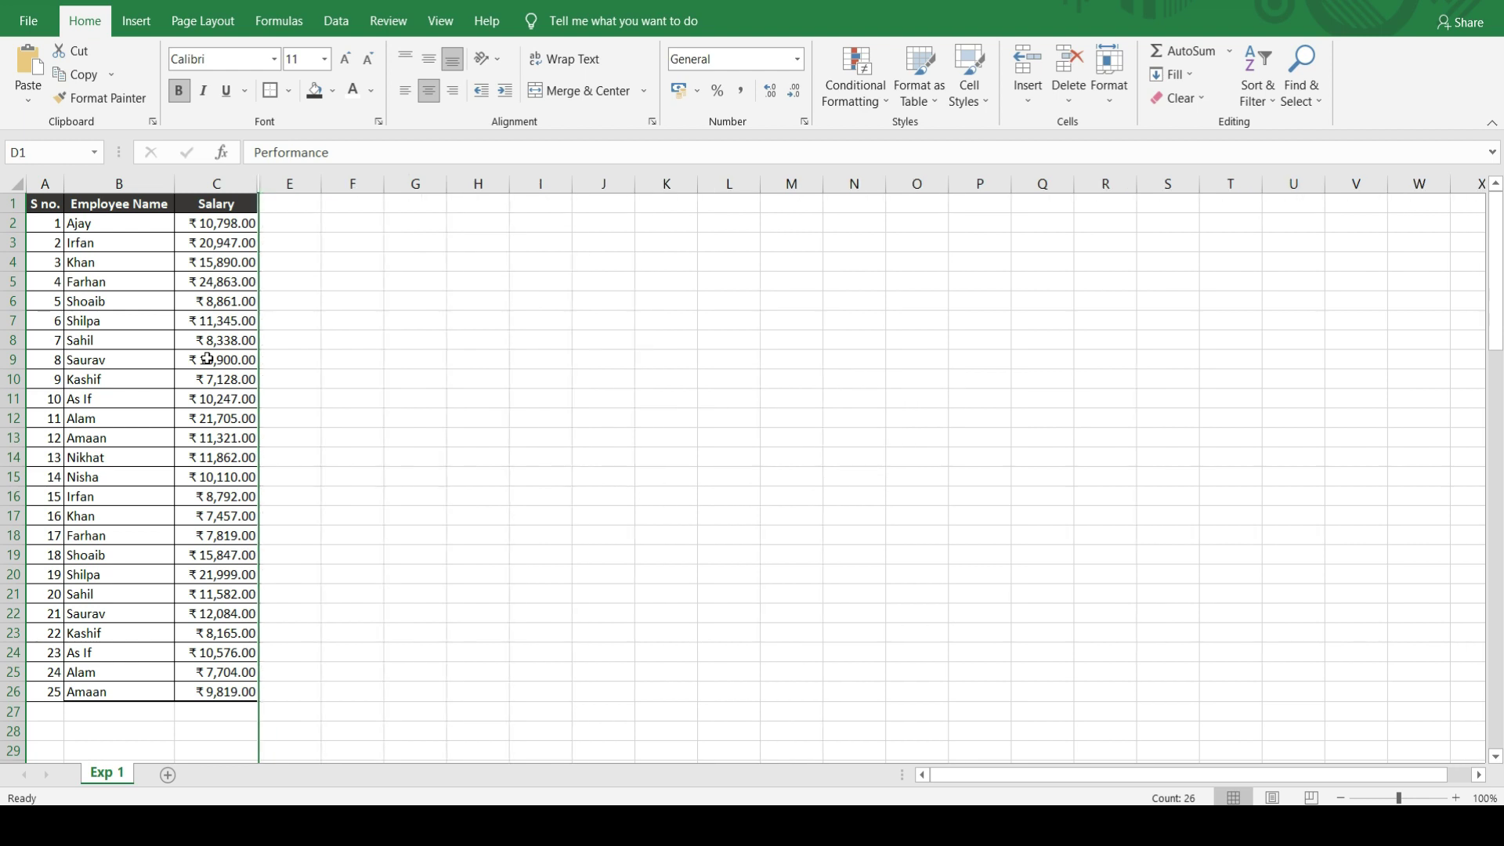
# Move across the header row past the hidden column and undo the hiding of column D
pyautogui.press('Left')
pyautogui.press('Left')
pyautogui.press('Left')
pyautogui.press('Right')
pyautogui.press('Right')
pyautogui.press('Right')
pyautogui.hotkey('ctrl', 'z')
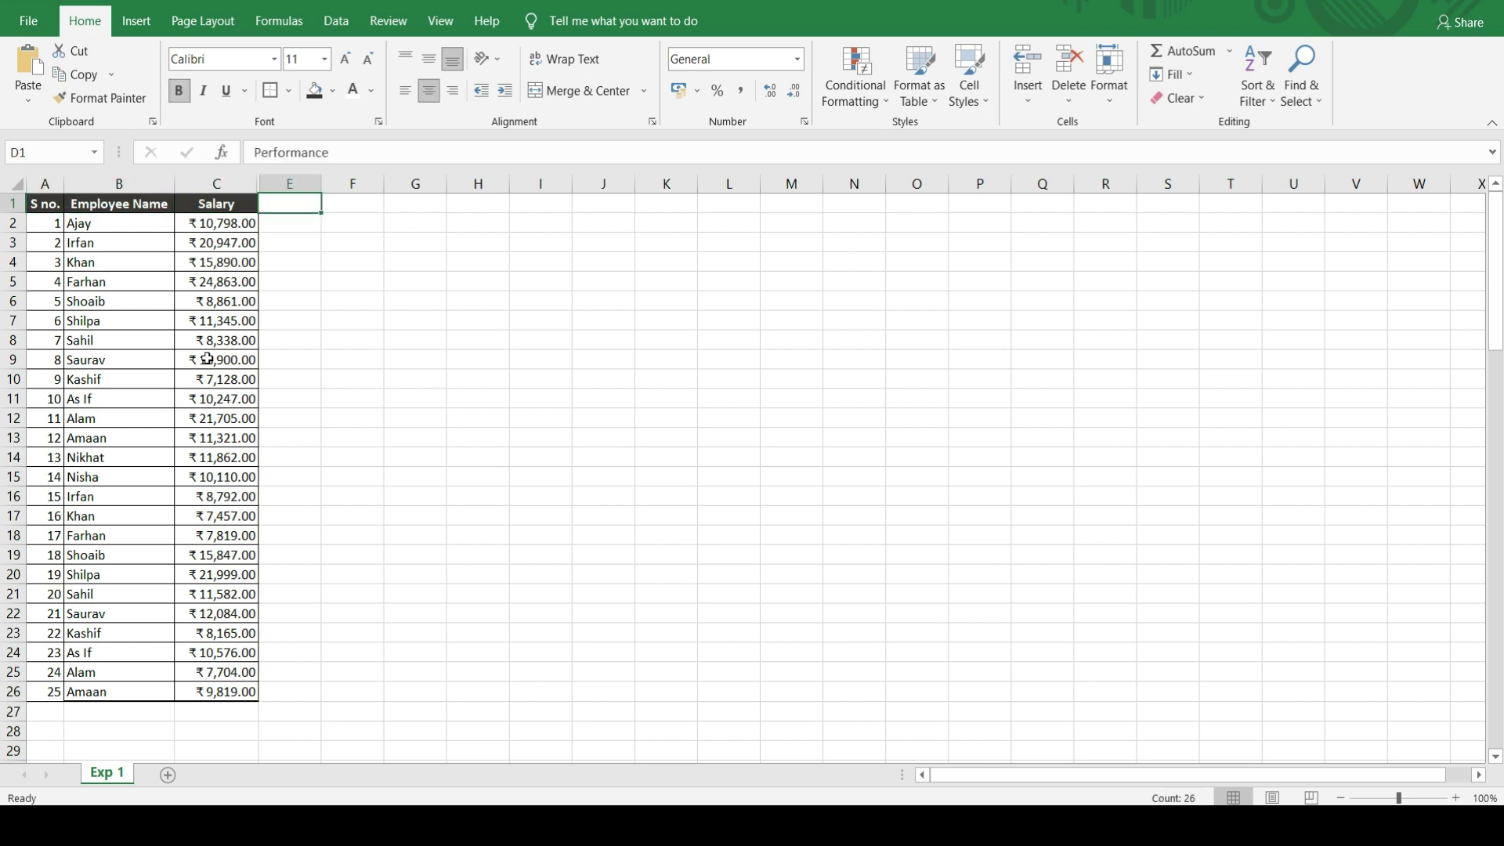
# Select the whole Salary column from C1, hide it, undo the hiding and drop the column selection
pyautogui.press('Left')
pyautogui.hotkey('ctrl', 'space')
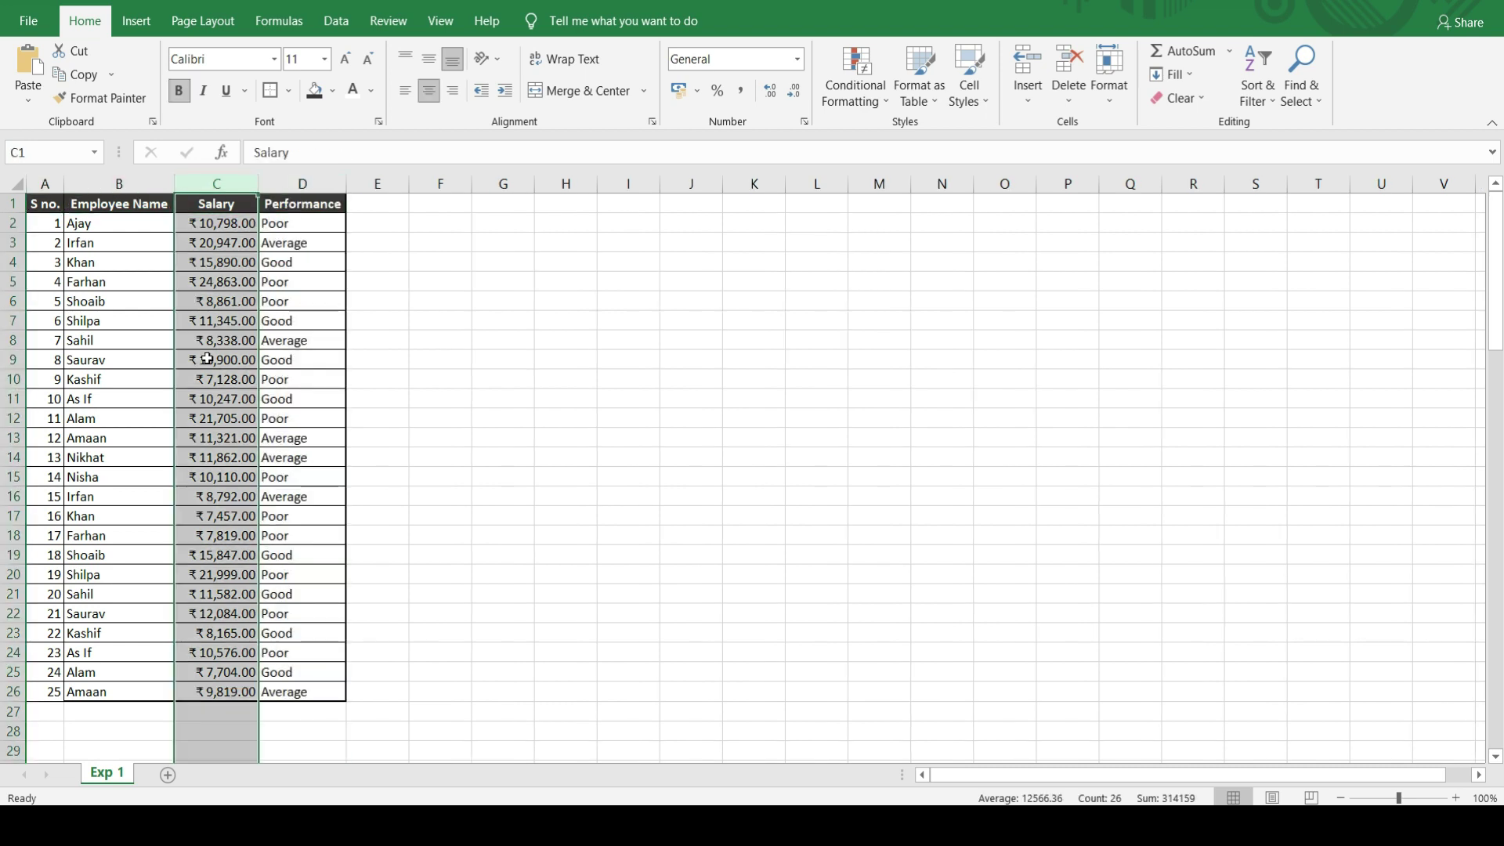
pyautogui.hotkey('ctrl', '0')
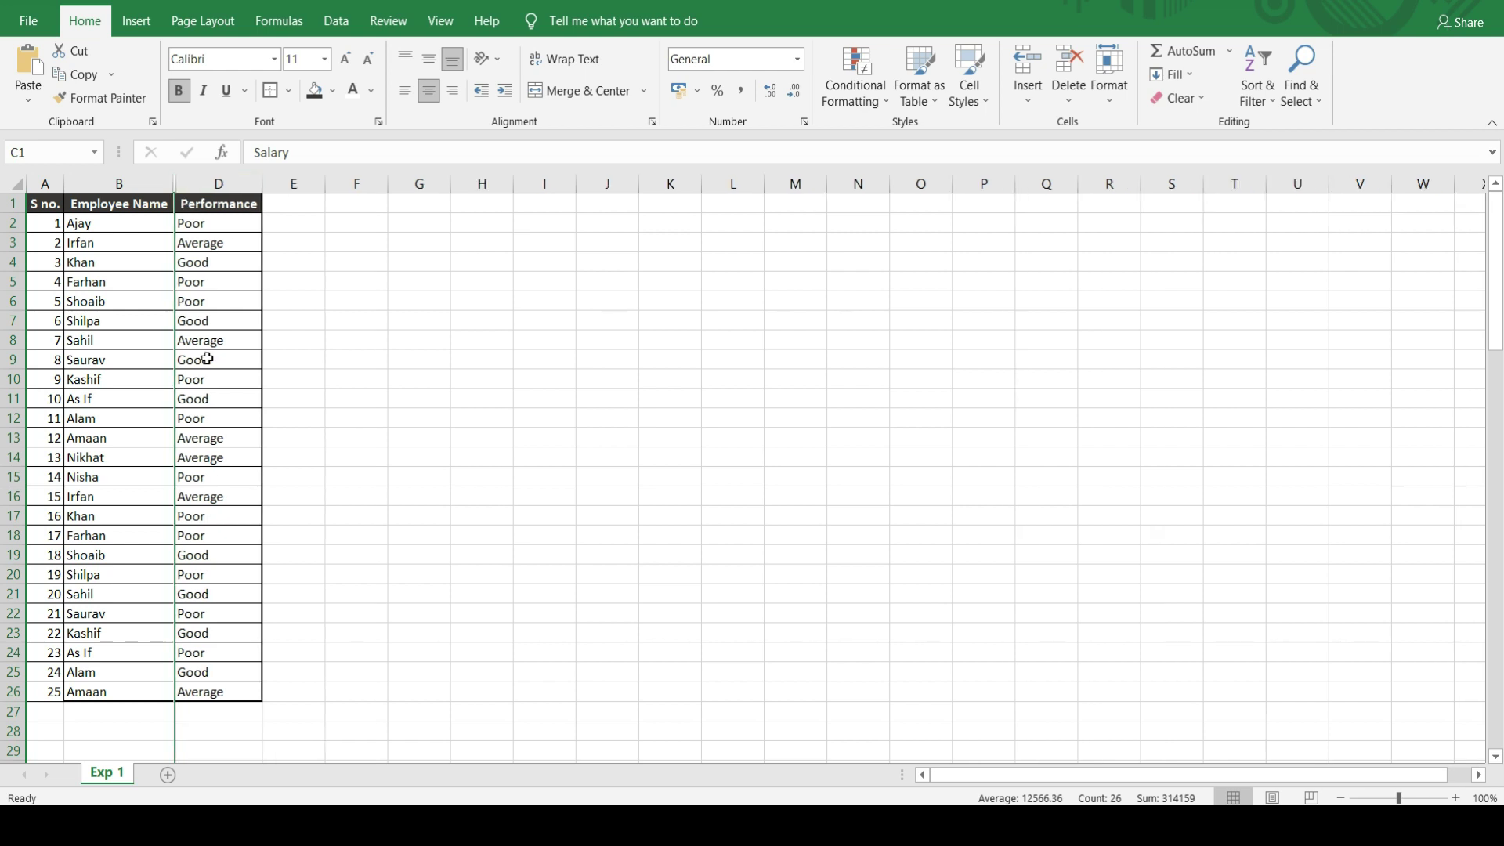
pyautogui.hotkey('ctrl', 'z')
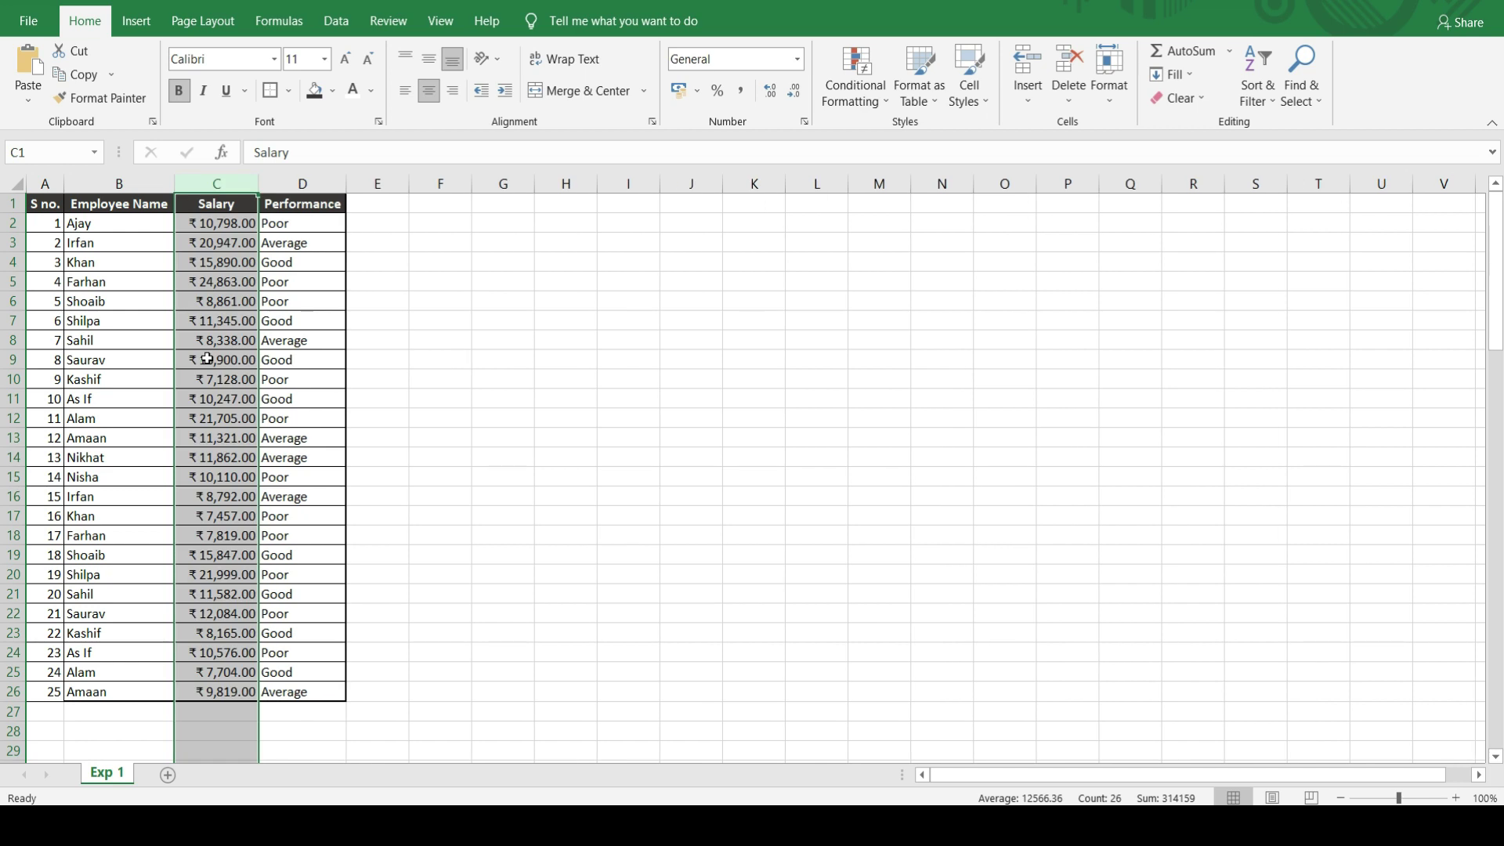
pyautogui.press('Left')
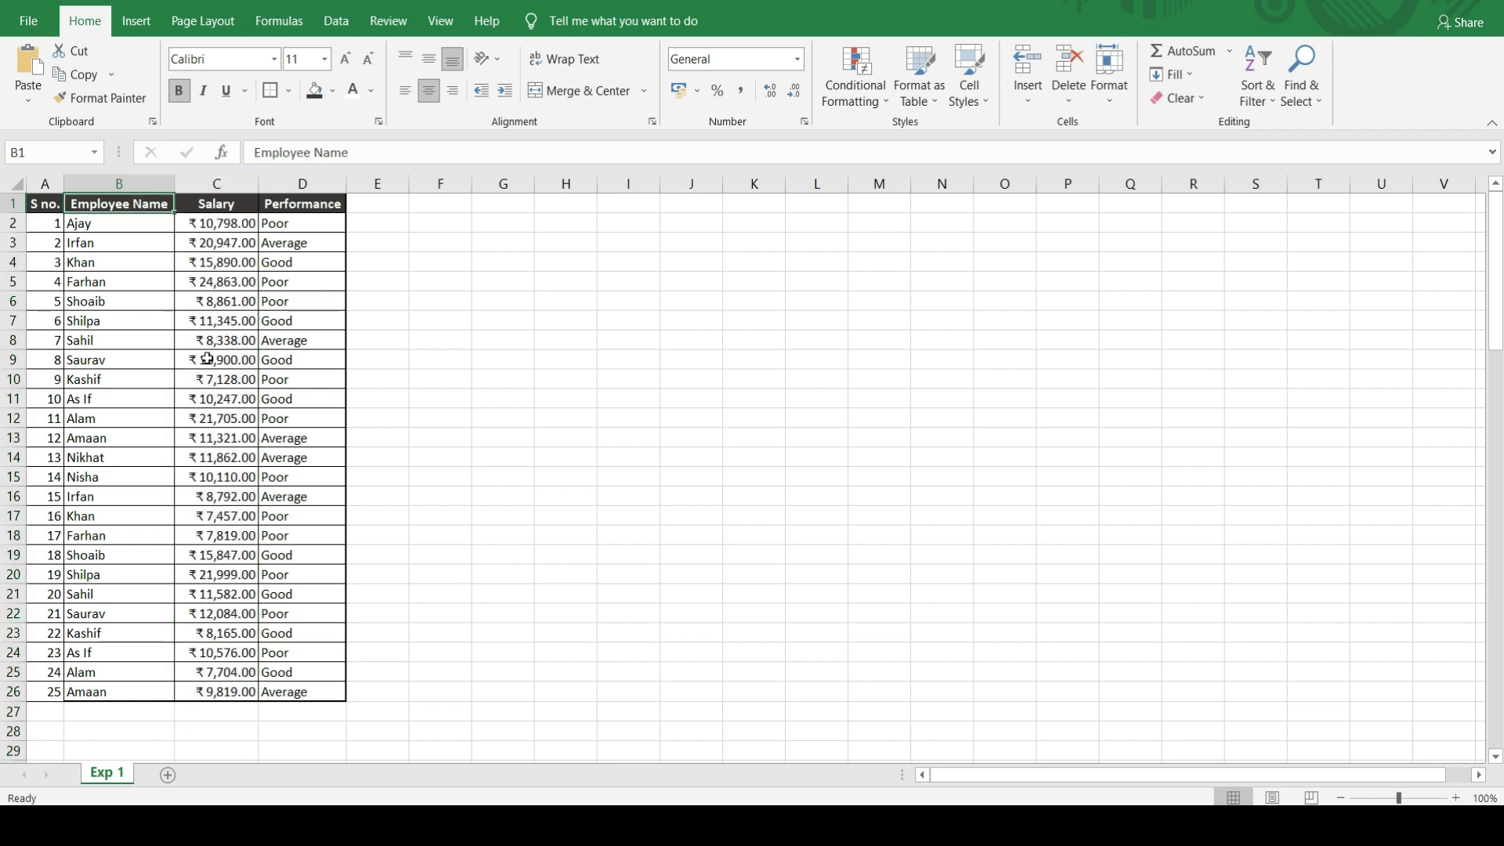
pyautogui.press('Right')
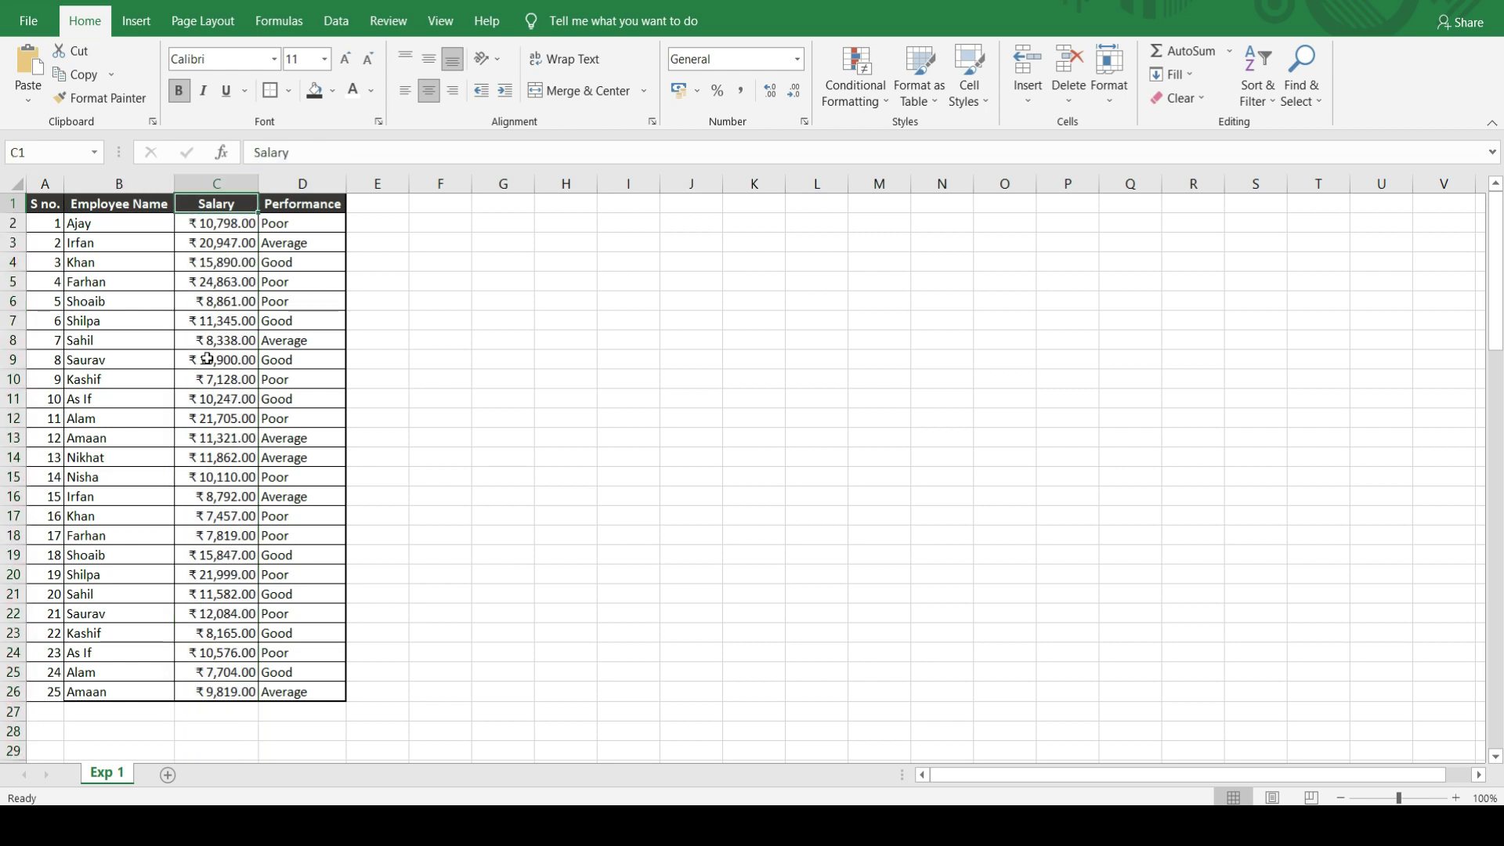
# Select the whole Salary column, go down to C9 and select the entire column again from that cell
pyautogui.click(227, 185)
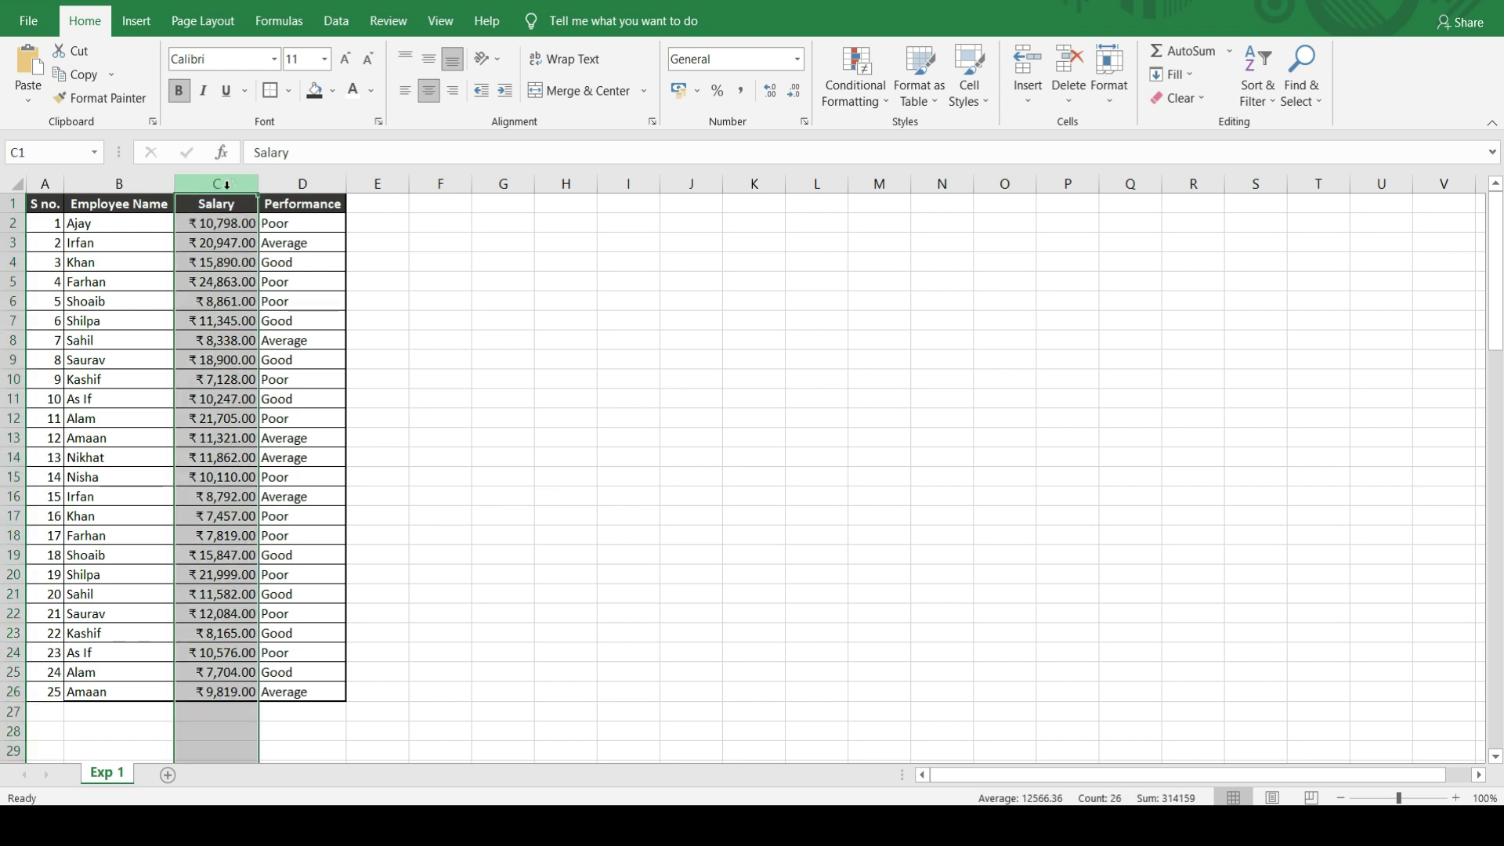
pyautogui.press('Down')
pyautogui.press('Down')
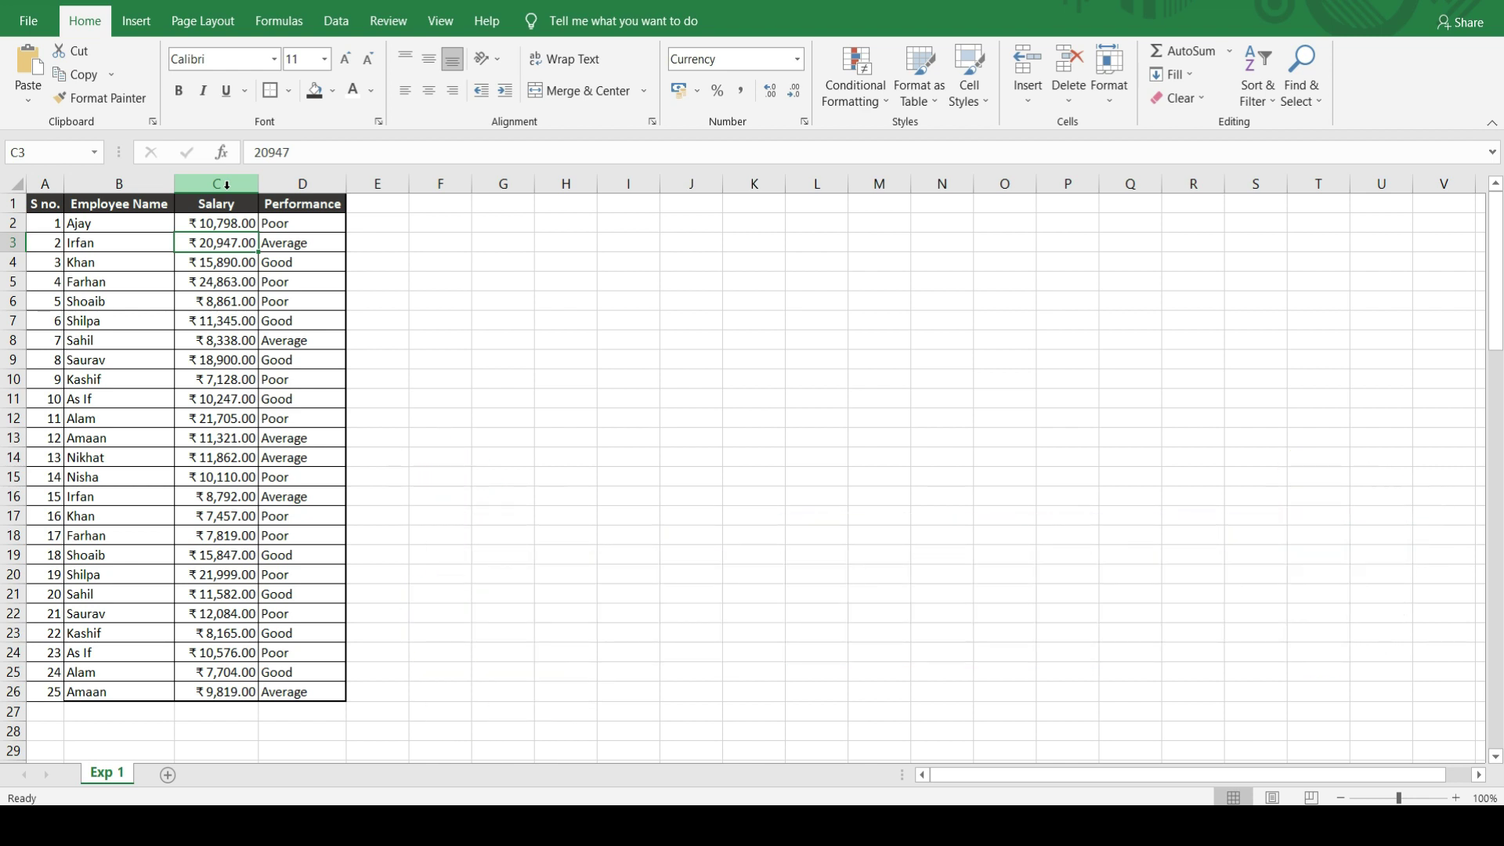
pyautogui.press('Down')
pyautogui.press('Down')
pyautogui.press('Down')
pyautogui.press('Up')
pyautogui.press('Up')
pyautogui.press('Down')
pyautogui.press('Down')
pyautogui.press('Down')
pyautogui.press('Down')
pyautogui.press('Down')
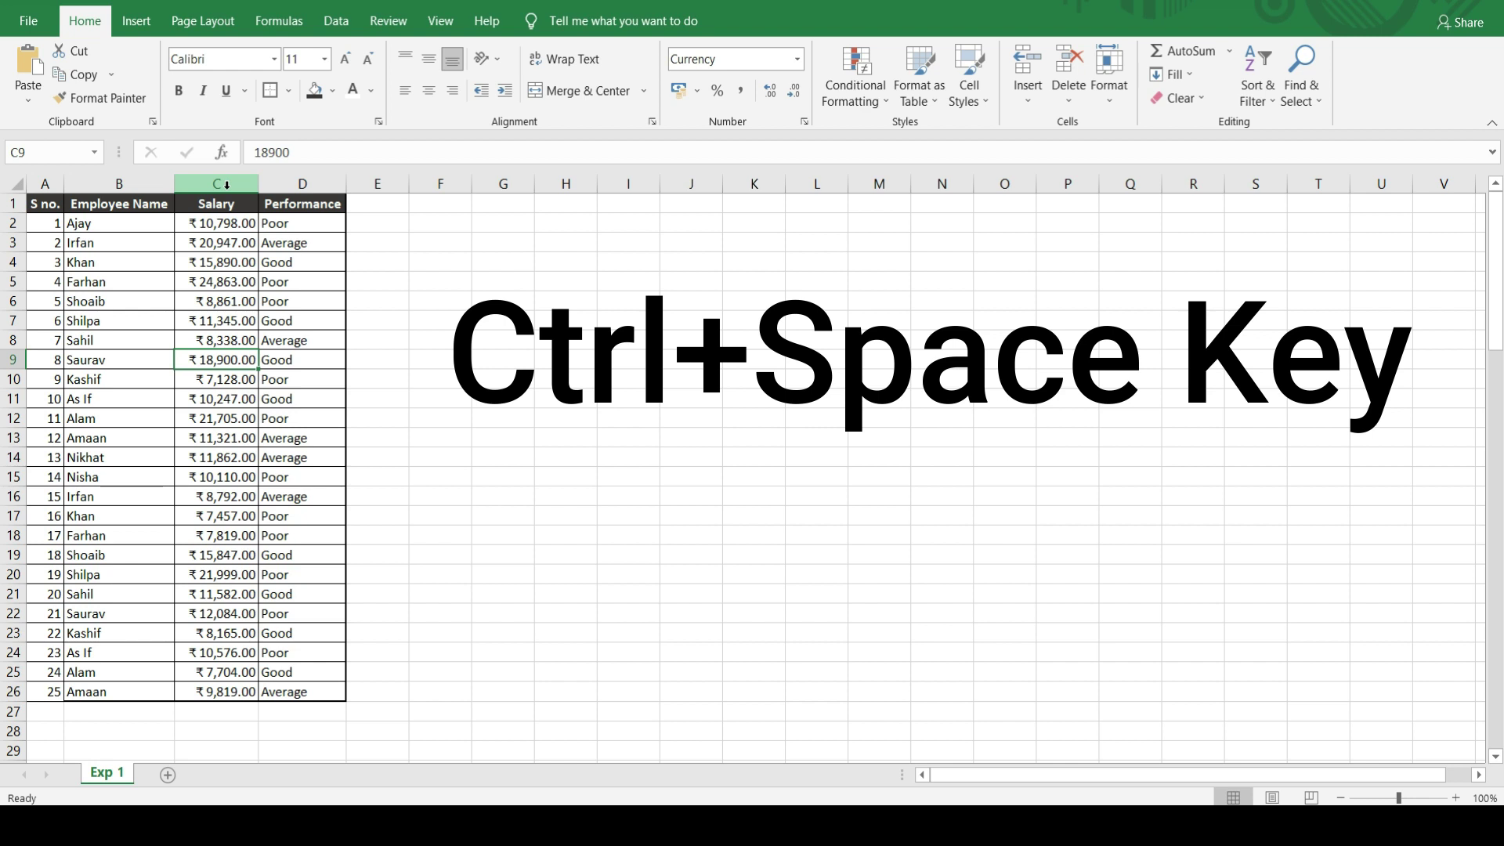
pyautogui.hotkey('ctrl', 'space')
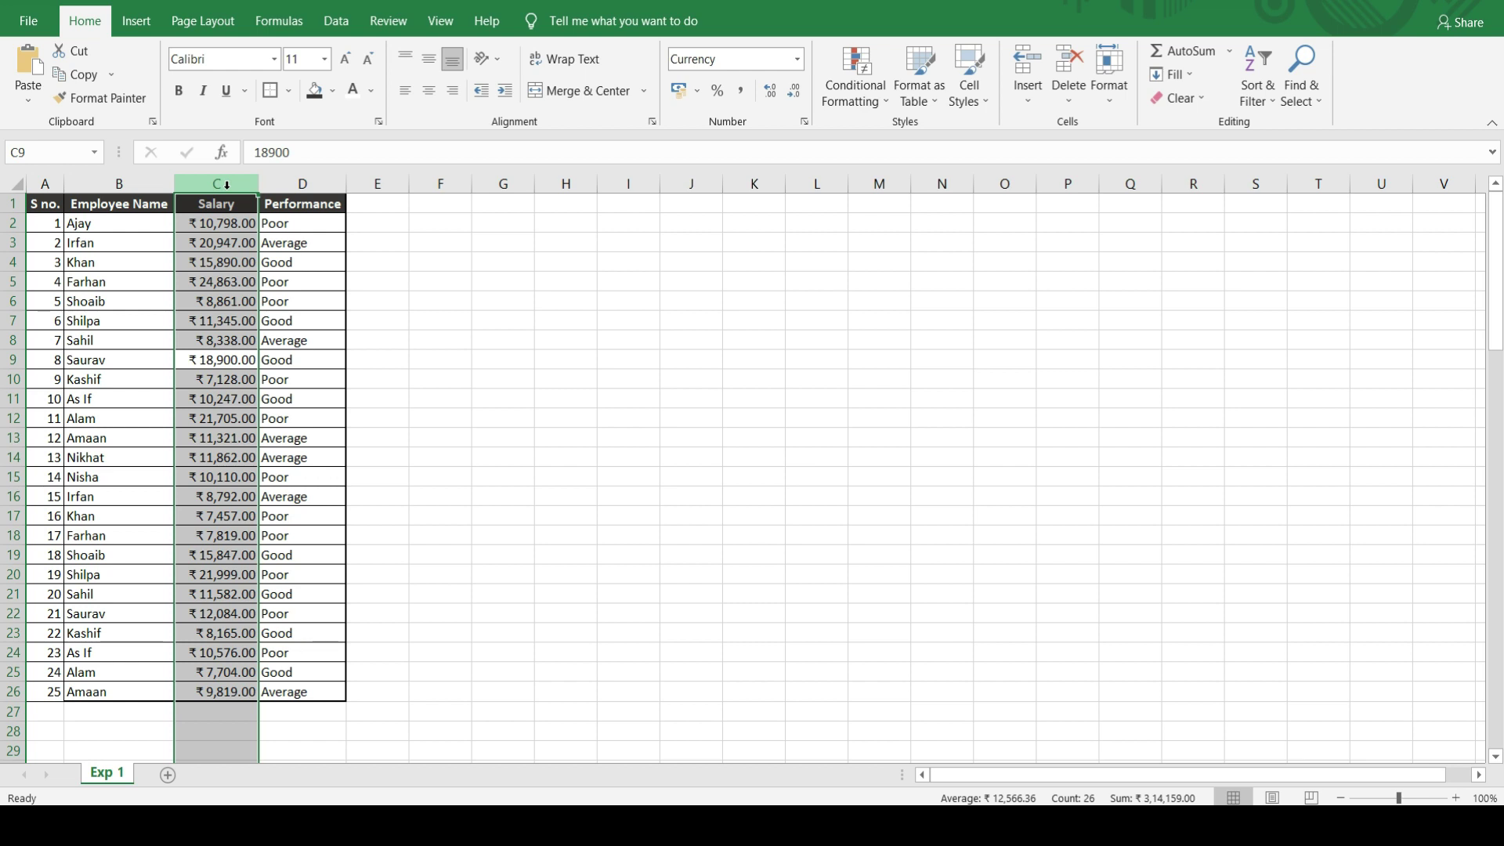
# Select the whole Employee Name column from B10, hide it and undo the hiding
pyautogui.press('Left')
pyautogui.press('Down')
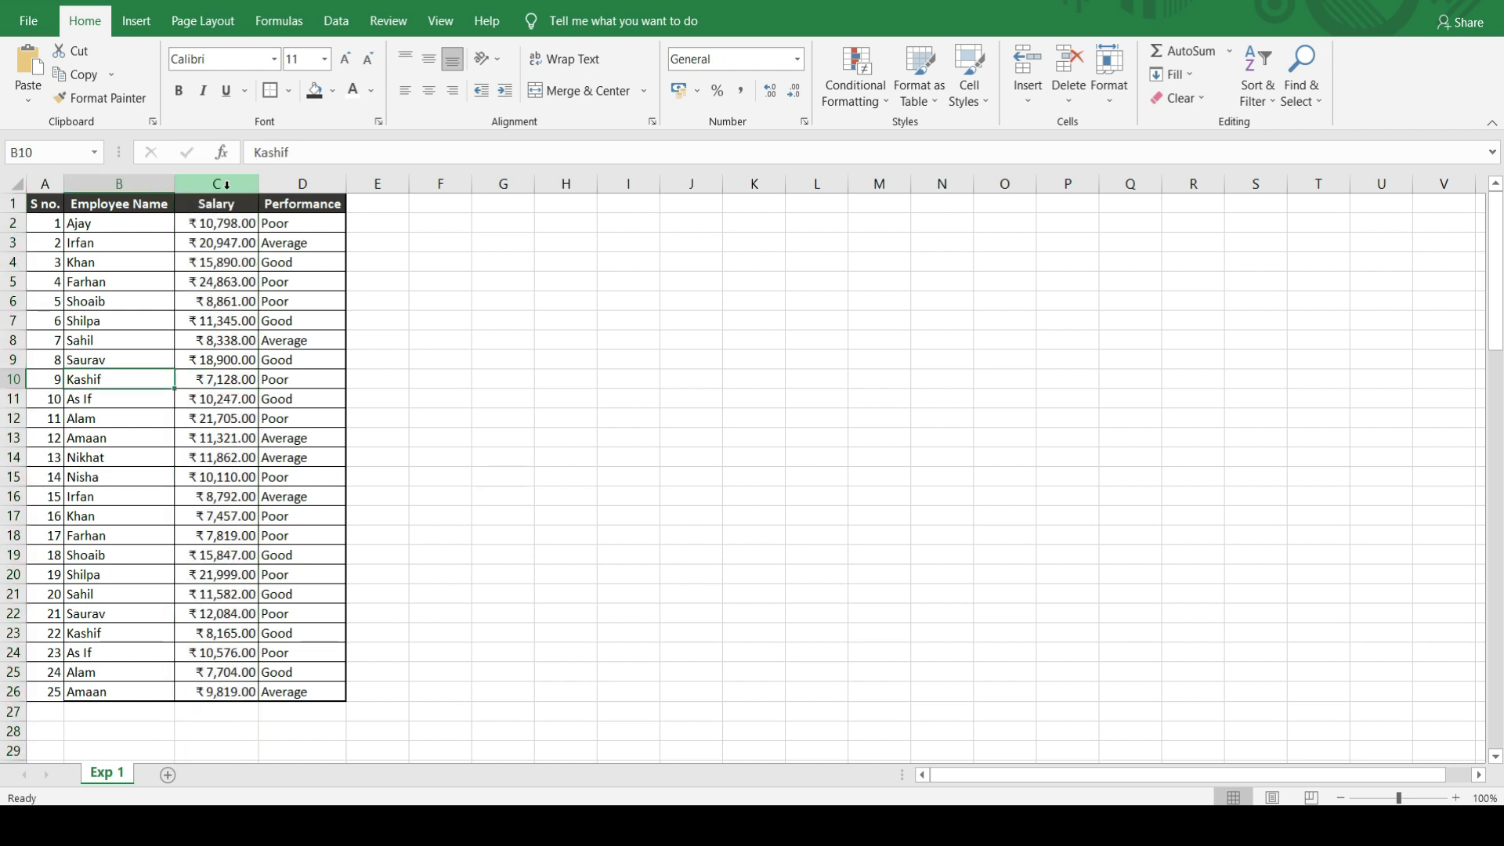
pyautogui.hotkey('ctrl', 'space')
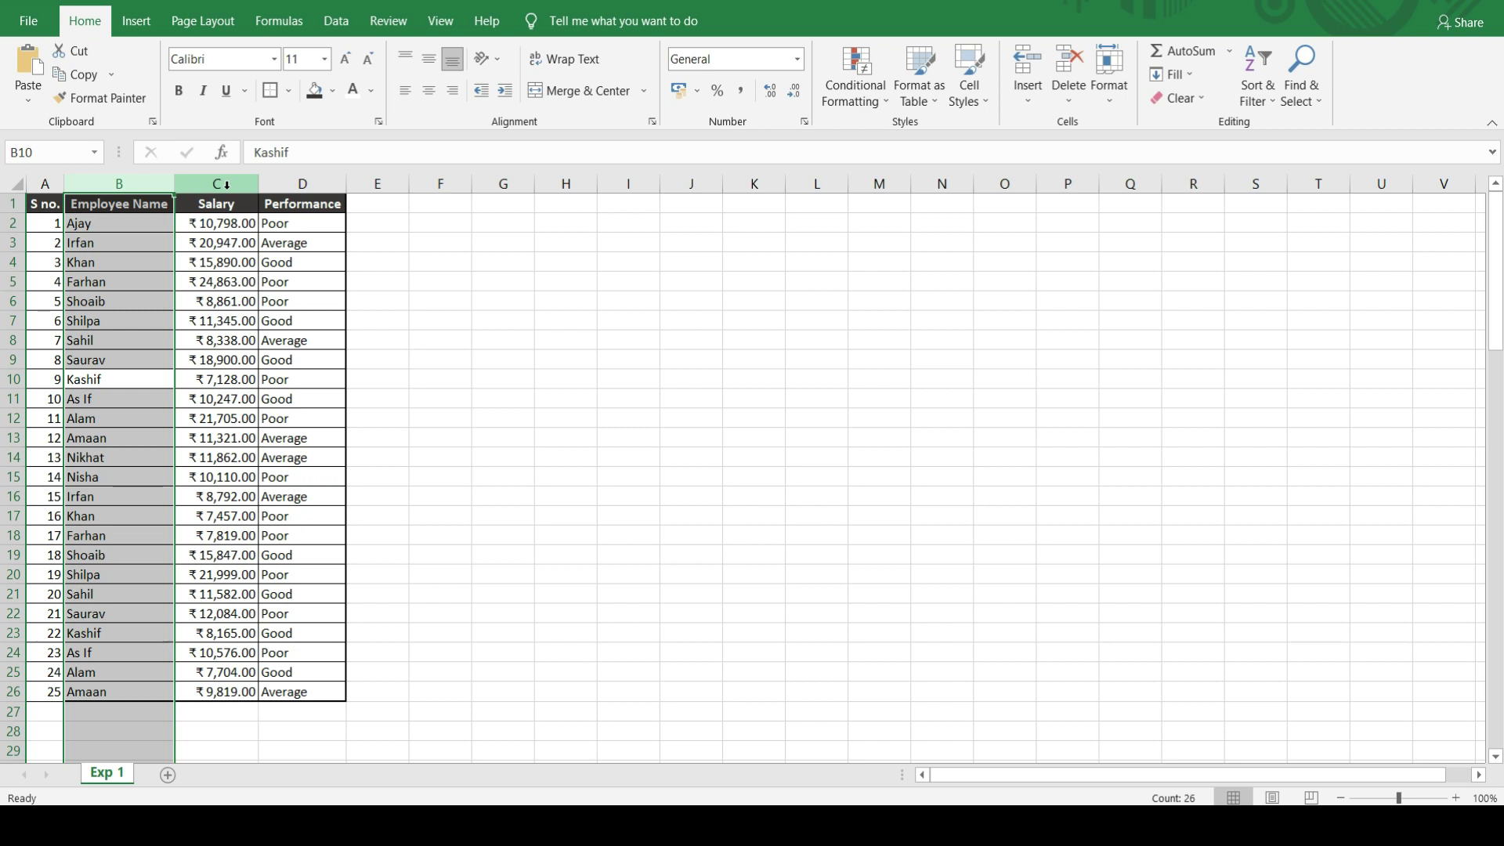
pyautogui.hotkey('ctrl', '0')
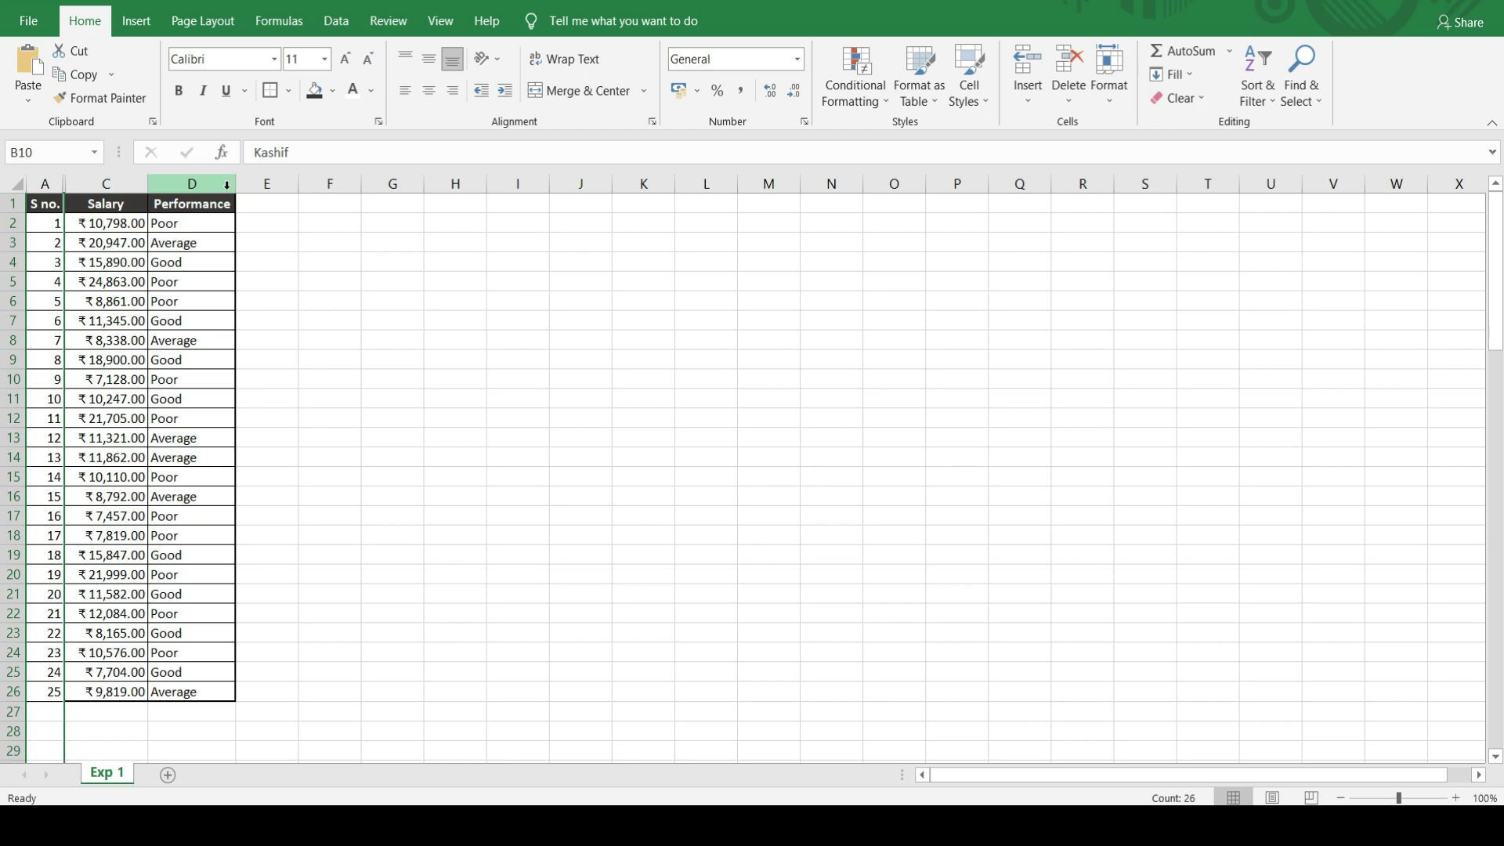
pyautogui.hotkey('ctrl', 'z')
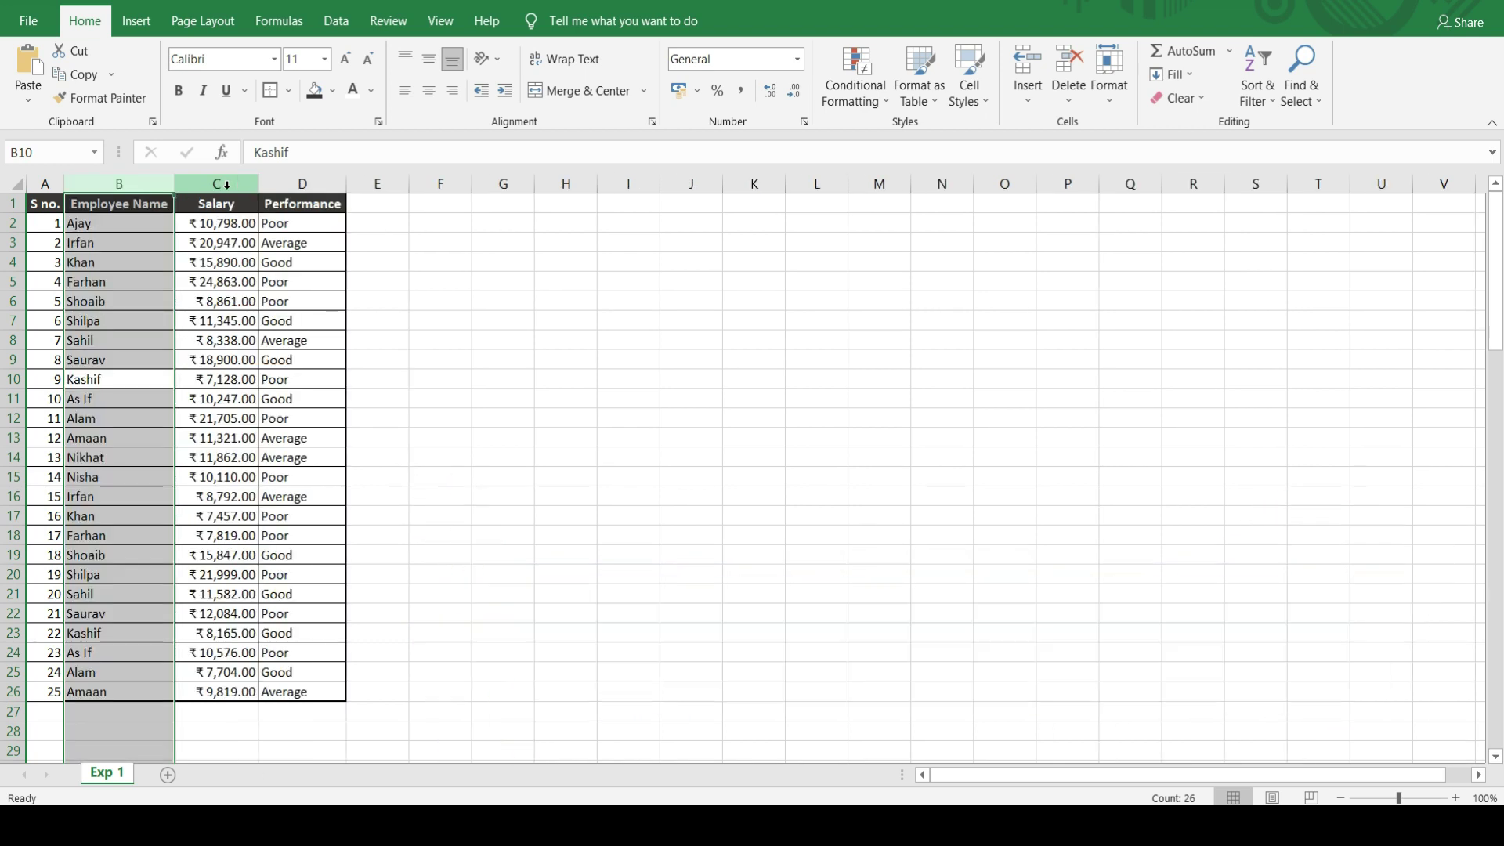
# Select the entire row 7 from B7, hide it and unhide it again
pyautogui.press('Down')
pyautogui.press('Up')
pyautogui.press('Up')
pyautogui.press('Up')
pyautogui.press('Up')
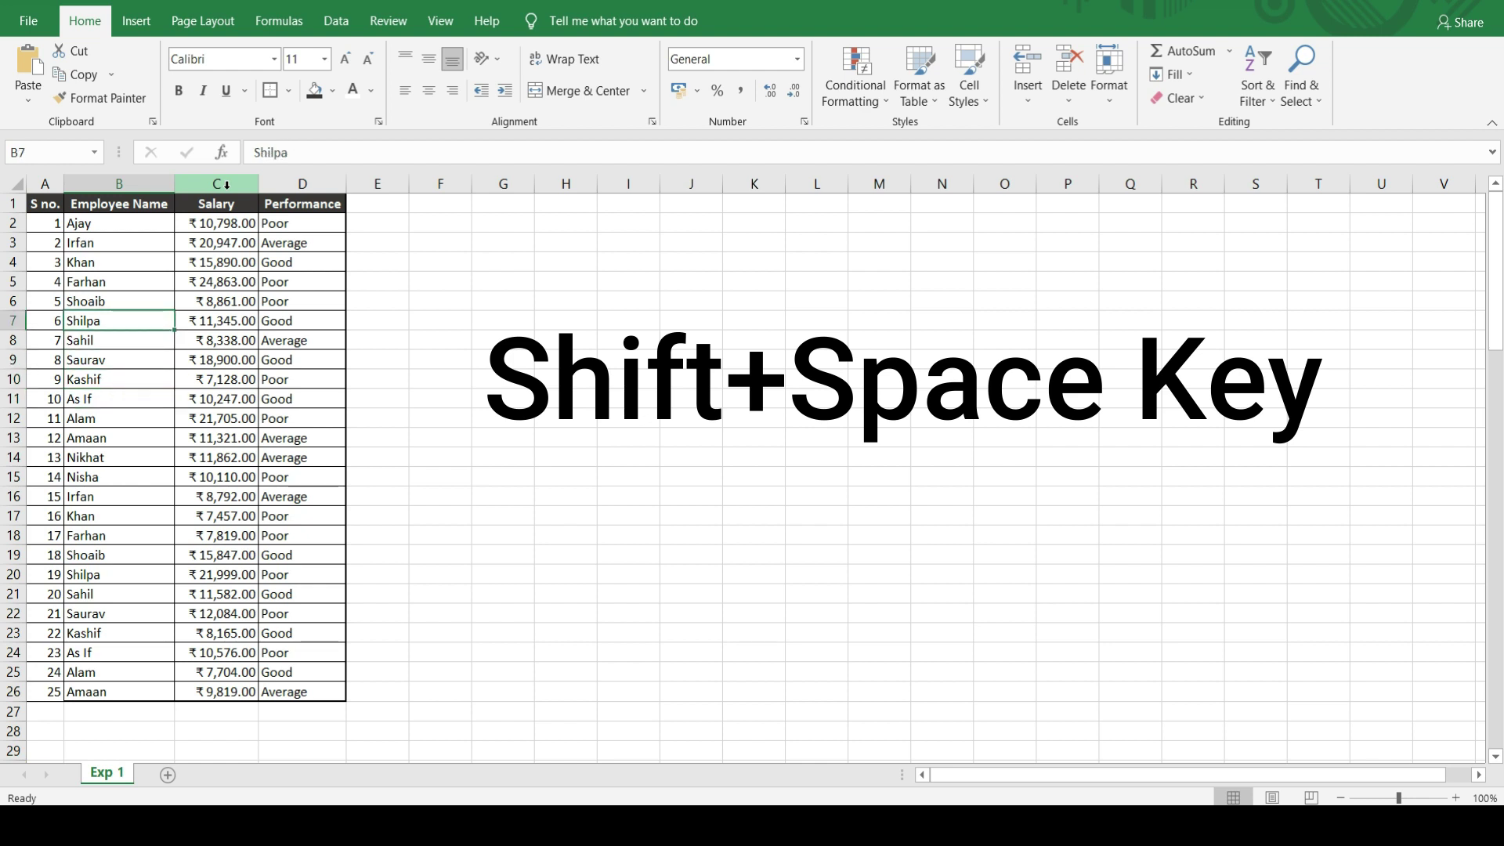
pyautogui.hotkey('shift', 'space')
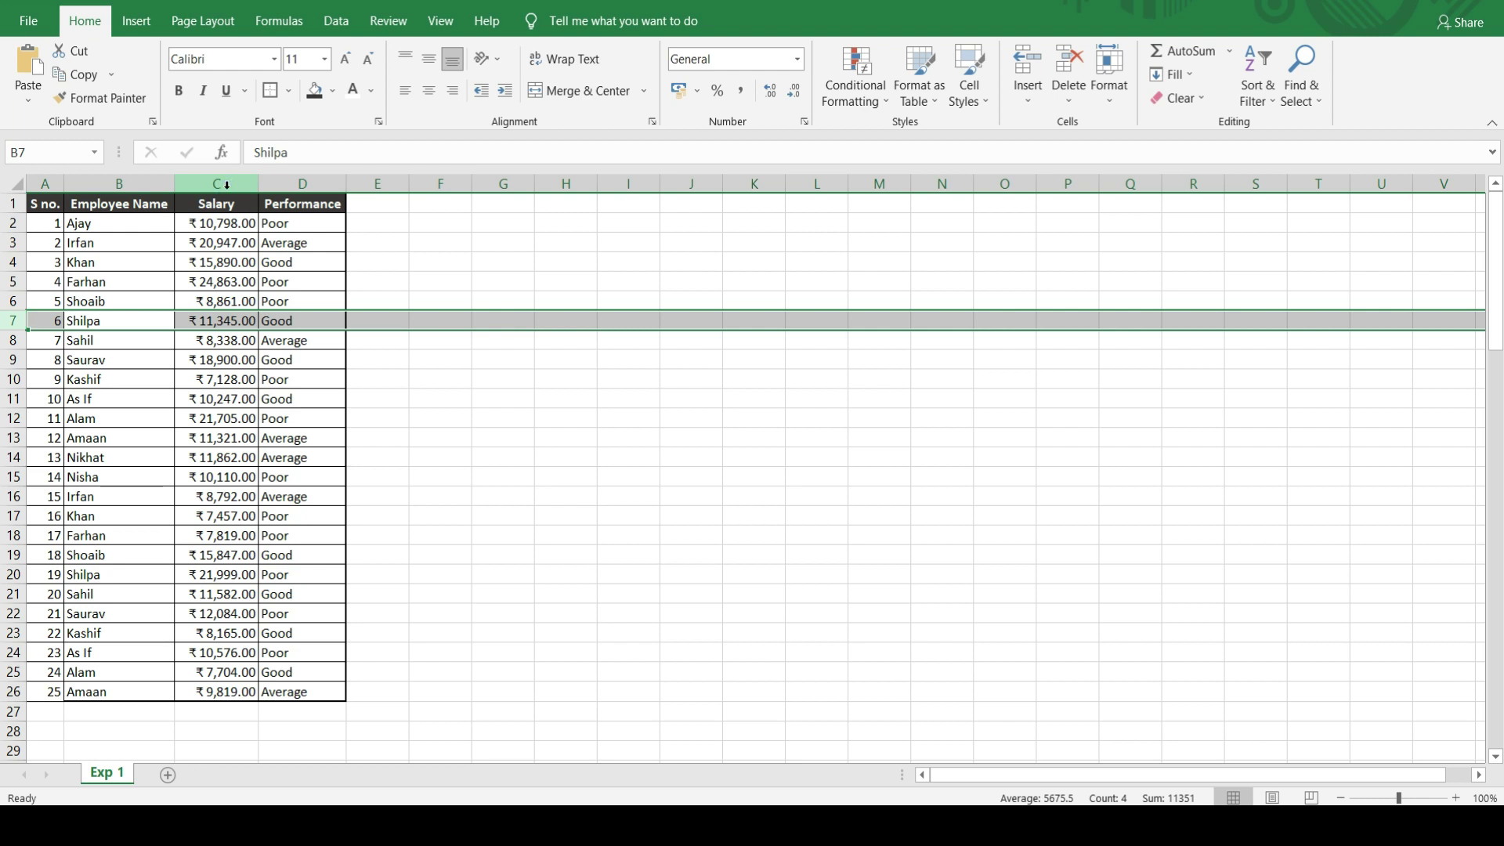
pyautogui.hotkey('ctrl', '9')
pyautogui.hotkey('ctrl', 'shift', '9')
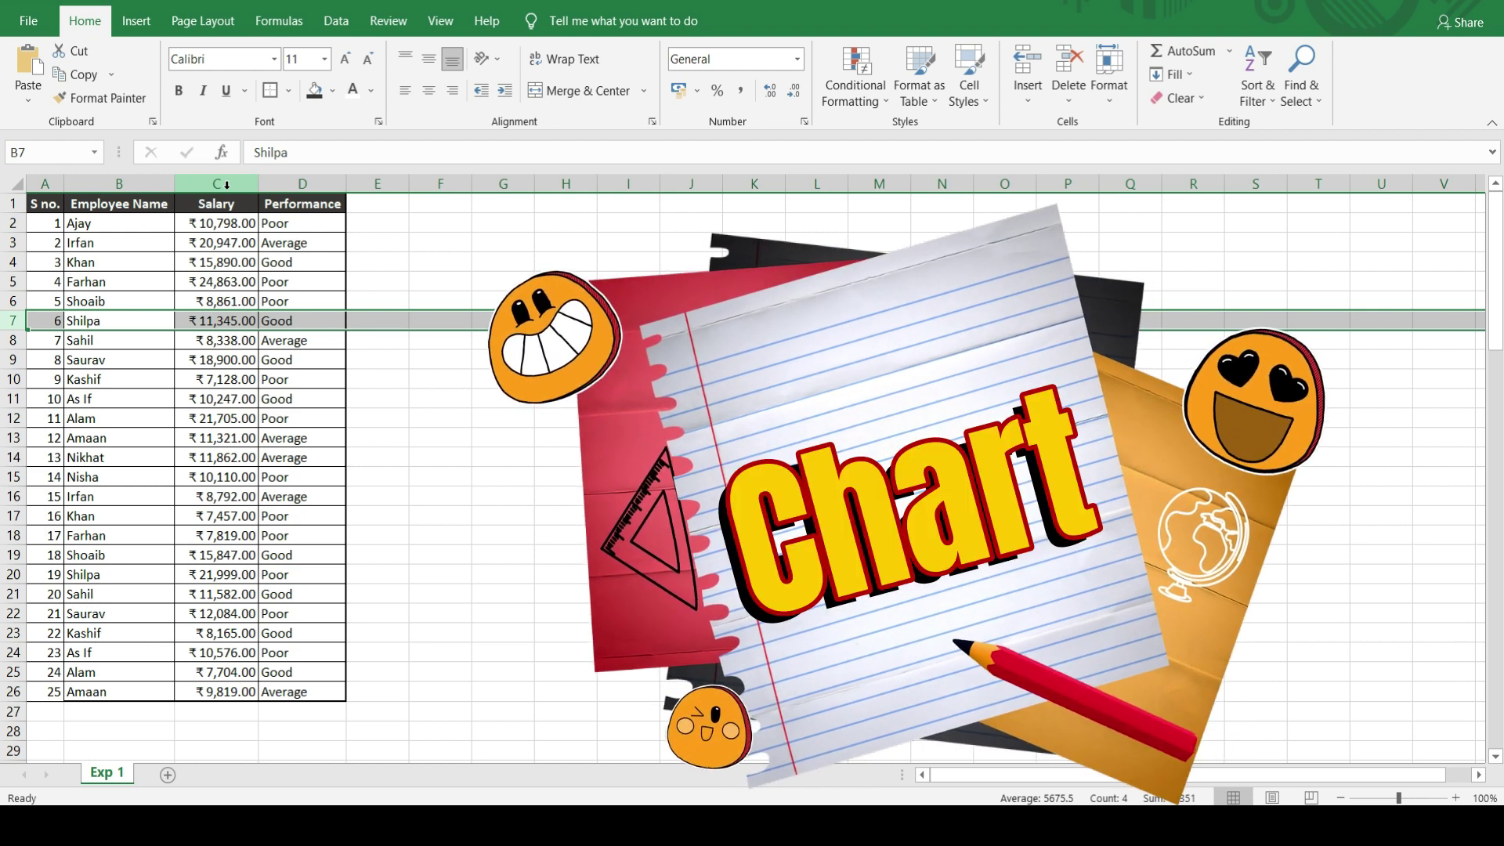
pyautogui.press('Down')
pyautogui.press('Up')
pyautogui.press('Up')
pyautogui.press('Up')
pyautogui.press('Up')
pyautogui.press('Up')
pyautogui.press('Down')
pyautogui.press('Down')
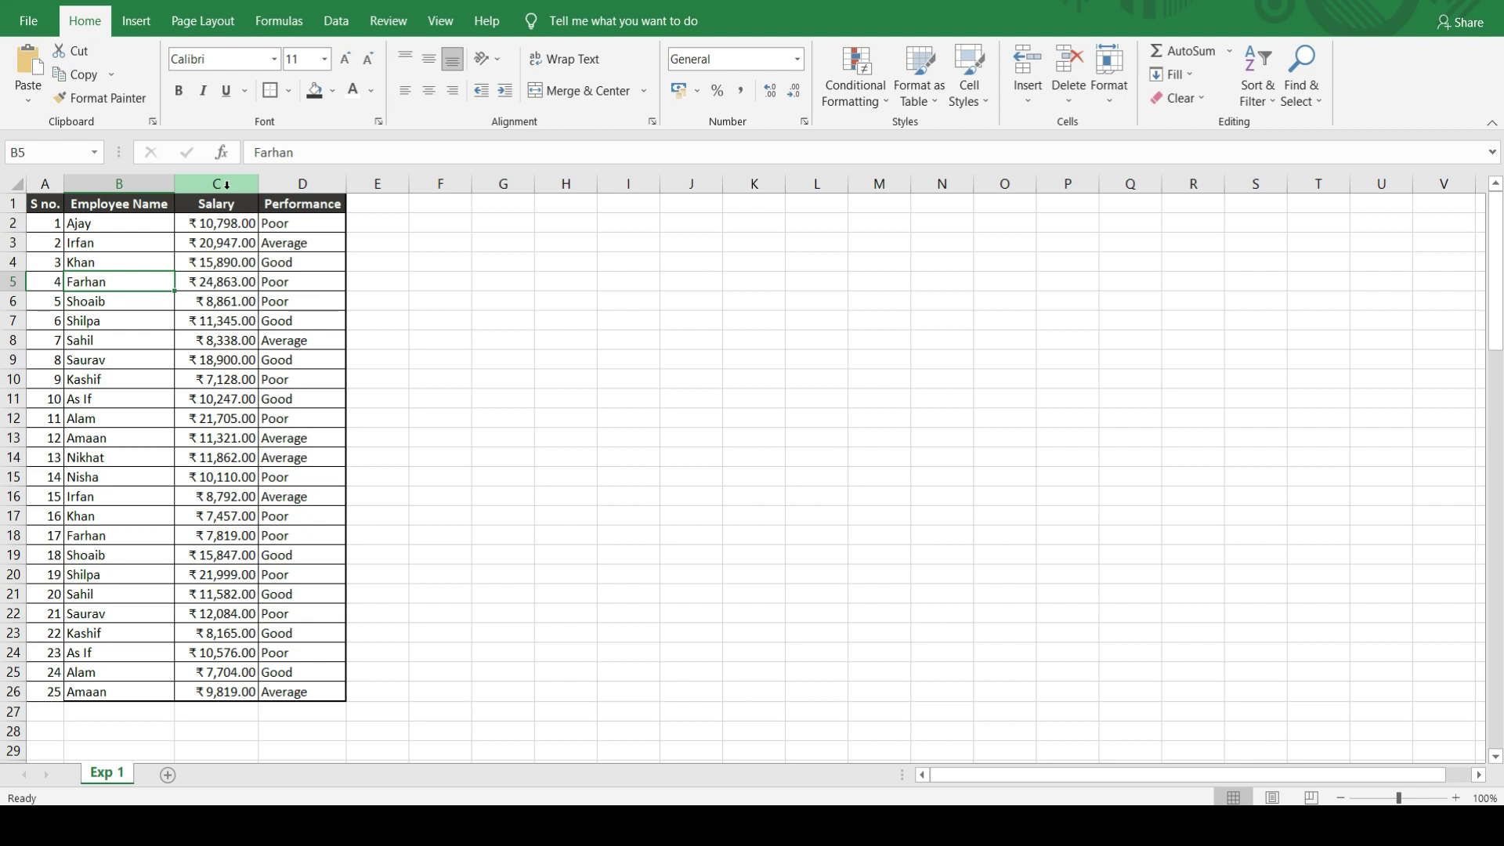
# Select the Employee Name and Salary data with headers, B1:C26, and insert a default column chart on the sheet
pyautogui.press('Up')
pyautogui.press('Up')
pyautogui.press('Up')
pyautogui.press('Up')
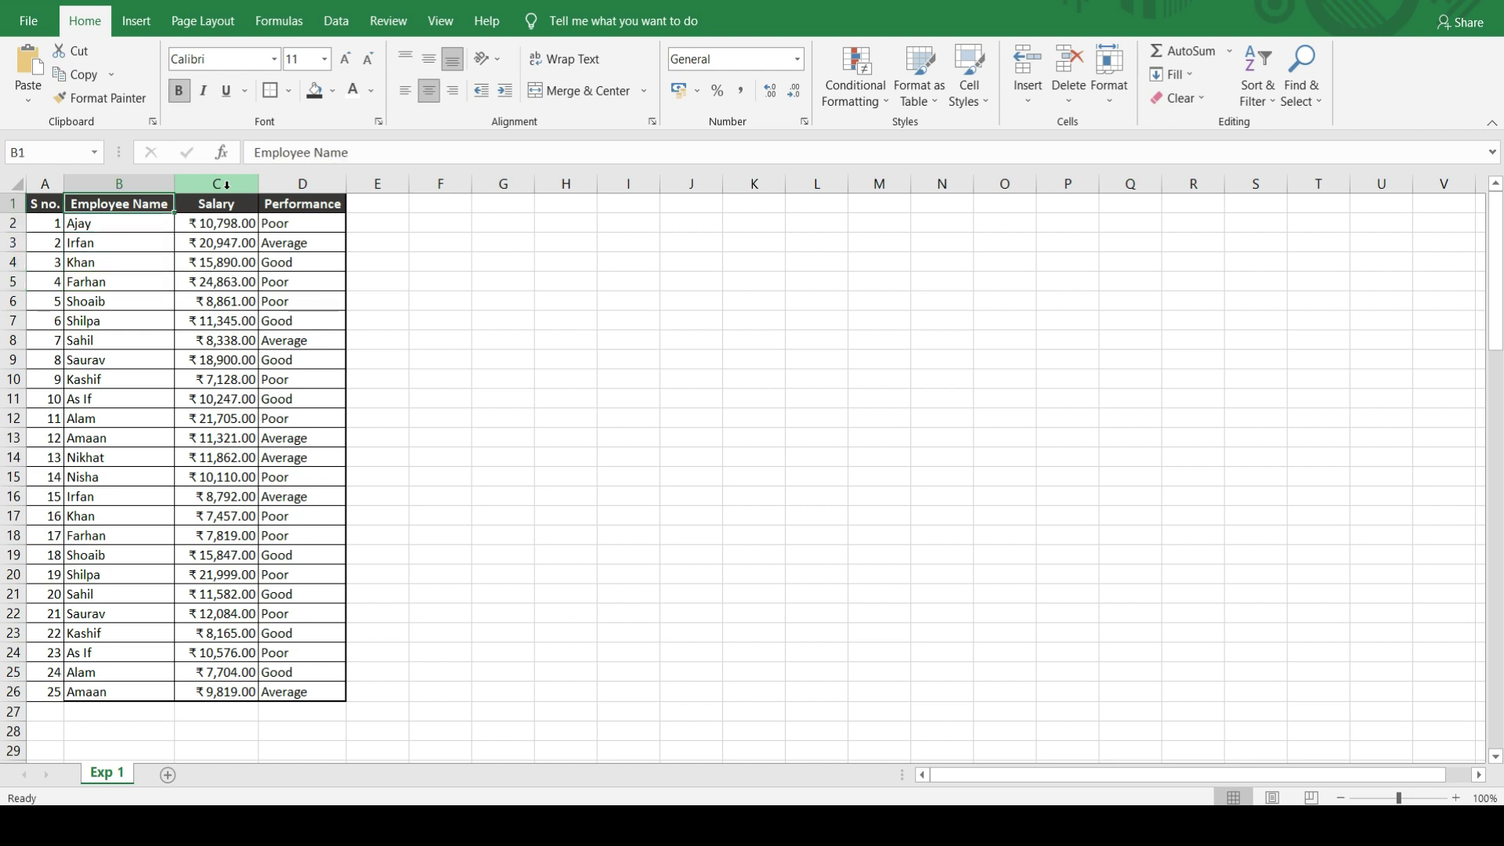
pyautogui.hotkey('shift', 'Right')
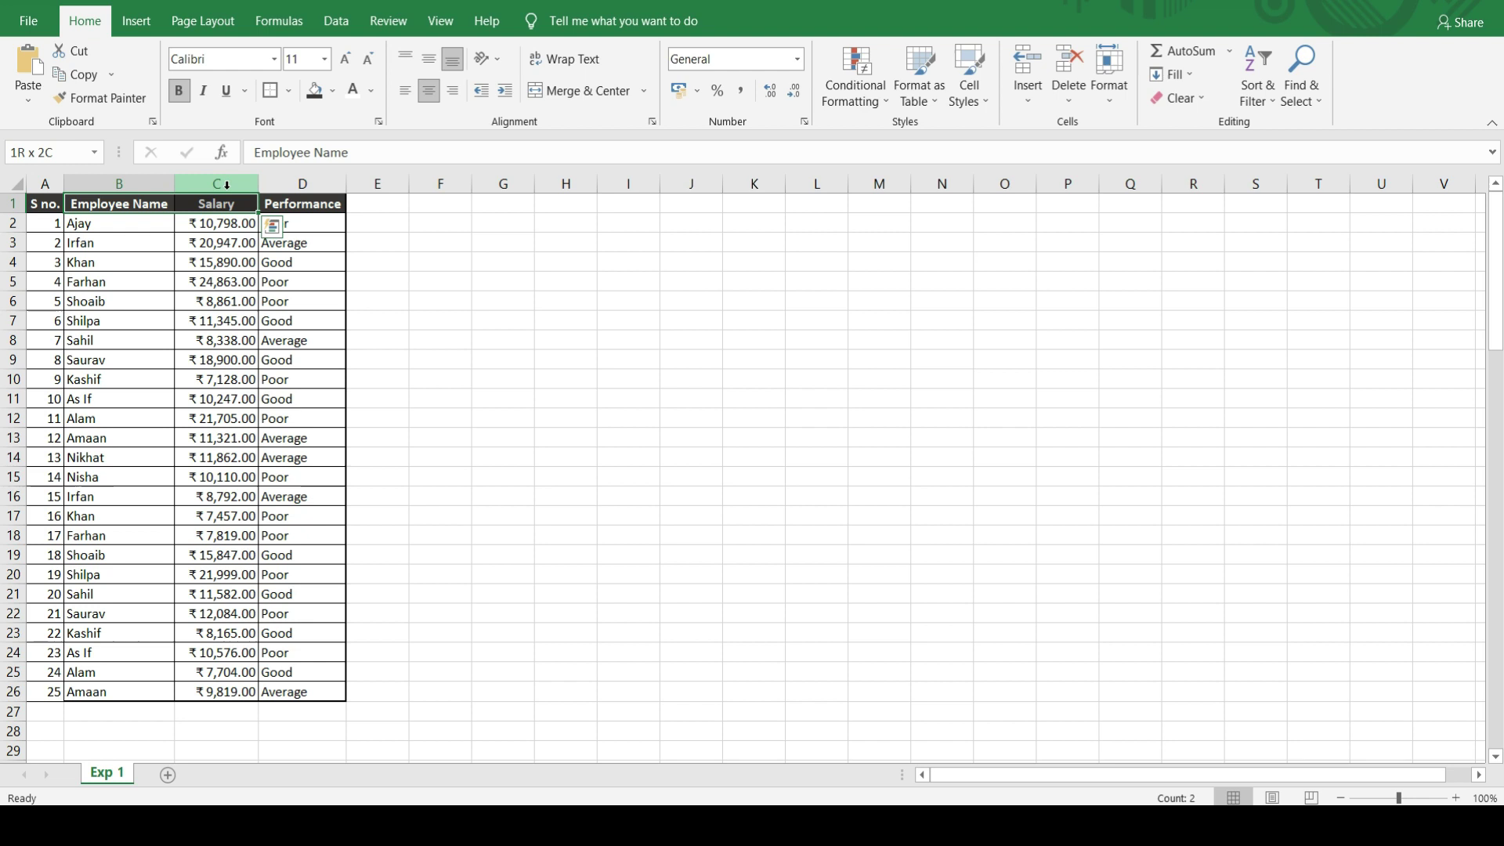
pyautogui.hotkey('ctrl', 'shift', 'Down')
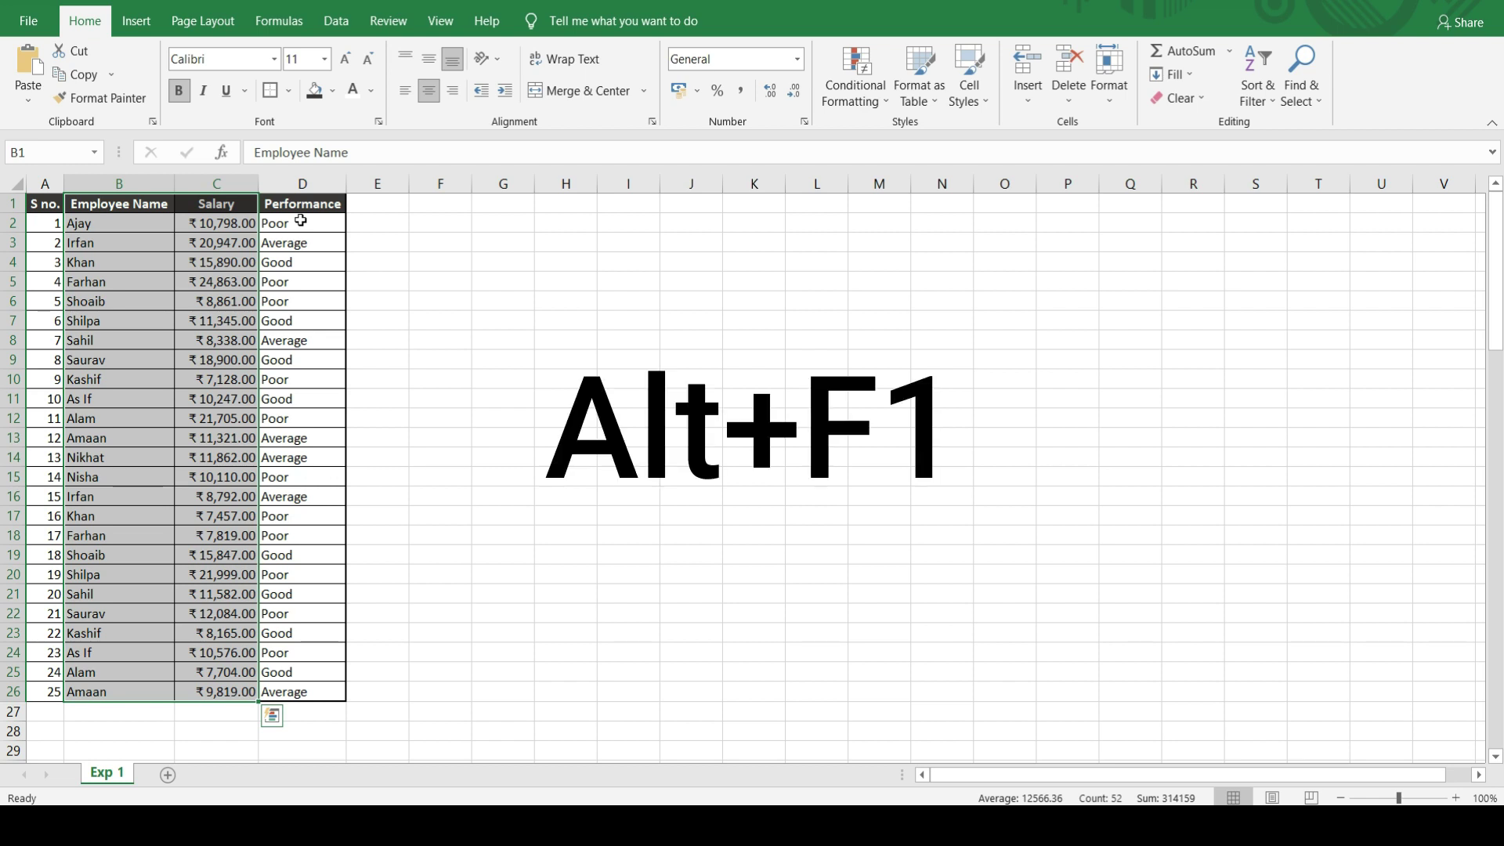
pyautogui.hotkey('alt', 'F1')
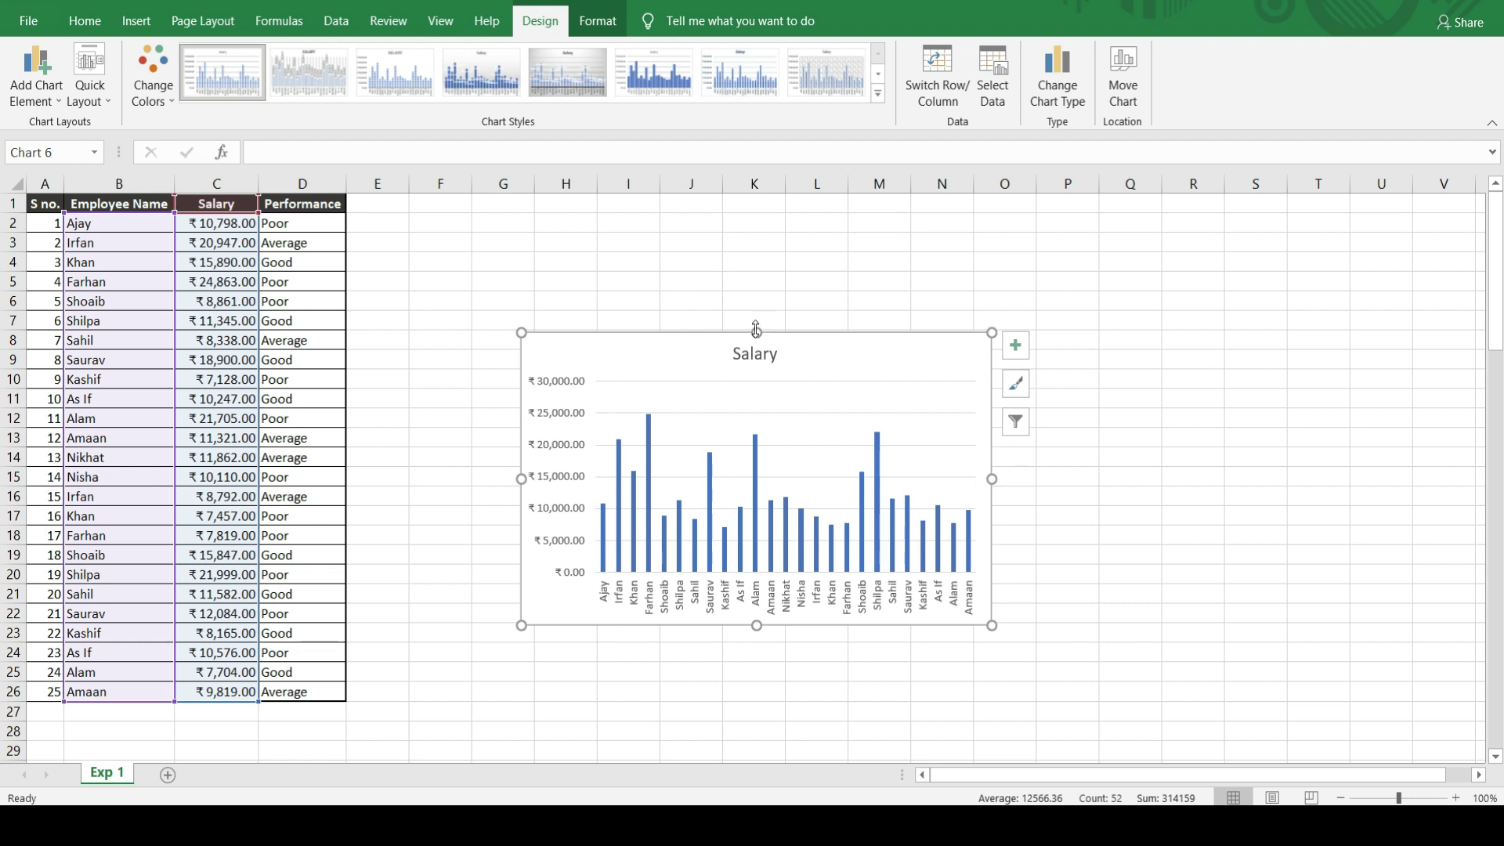
# Enlarge the Salary chart by extending it upward to about row 3 and sideways to the end of column V
pyautogui.moveTo(756, 329); pyautogui.dragTo(740, 231)
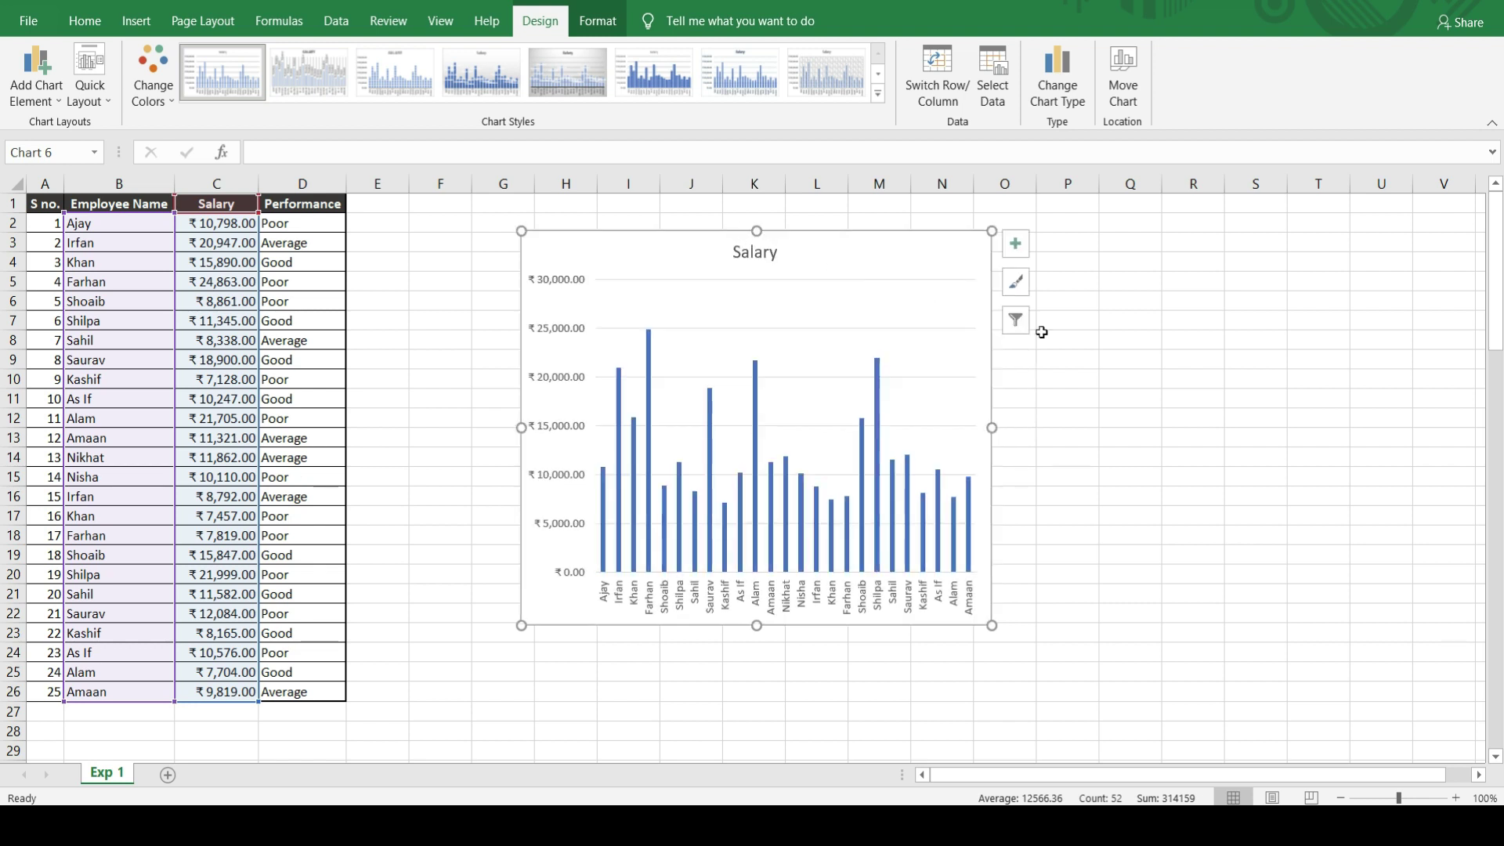
pyautogui.moveTo(991, 428); pyautogui.dragTo(1329, 424)
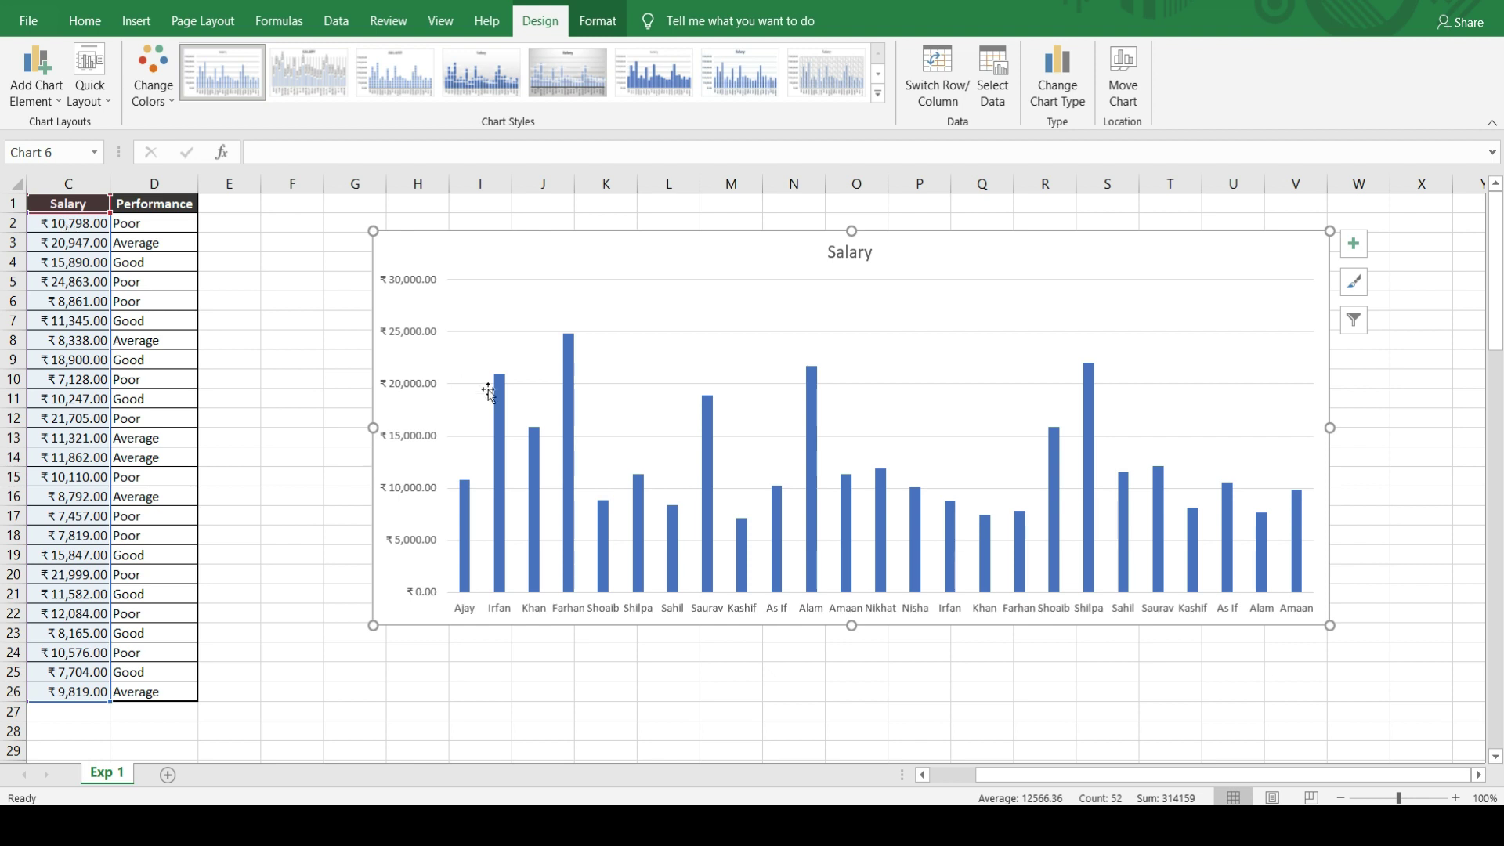
pyautogui.hscroll(-2, 487, 391)
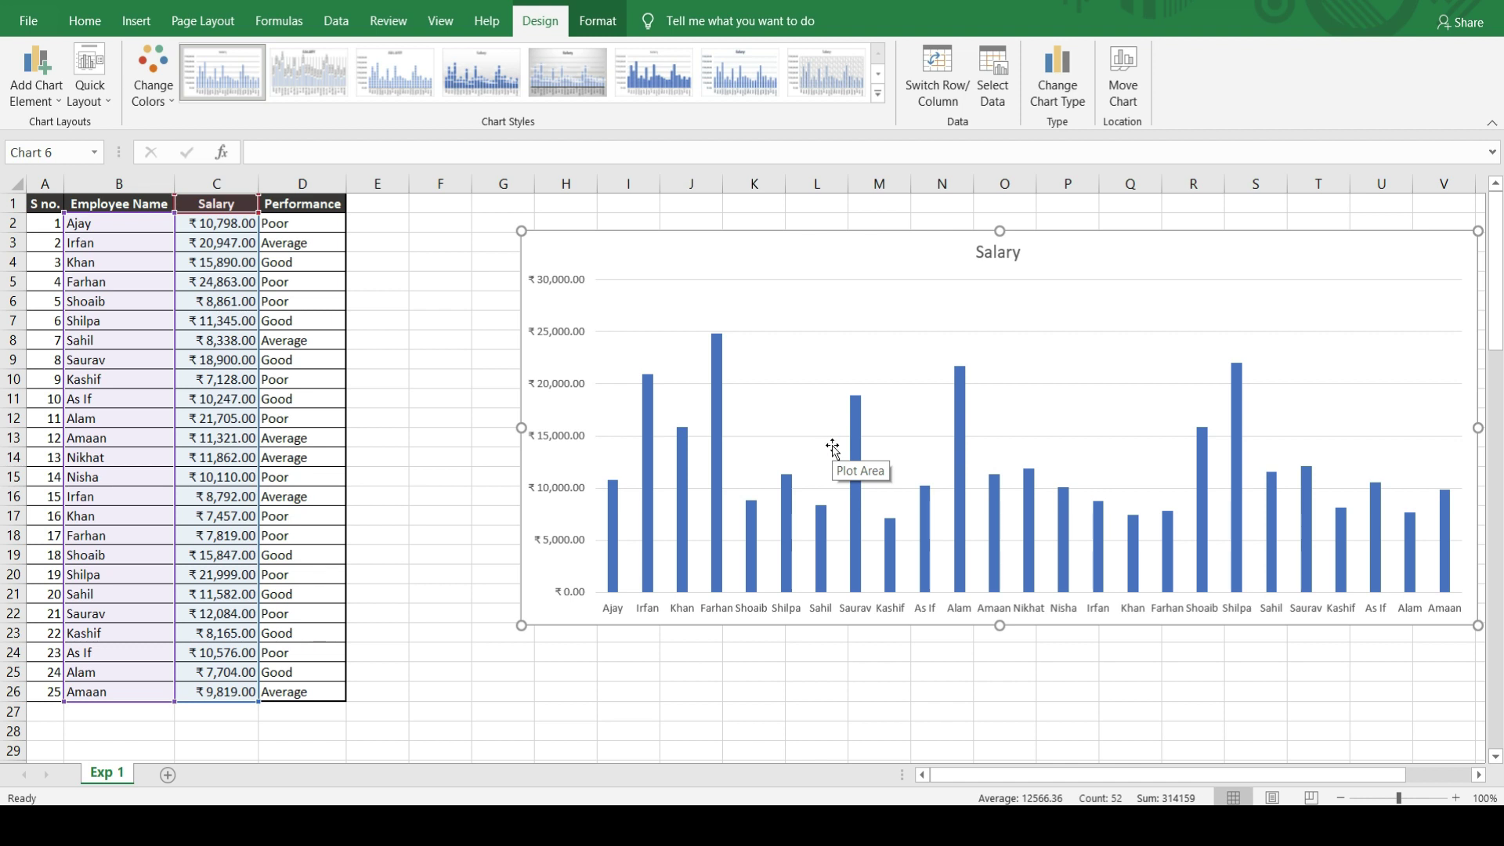
# Undo the chart's resizing and its insertion, and drop the B1:C26 selection by returning to B1
pyautogui.hotkey('ctrl', 'z')
pyautogui.hotkey('ctrl', 'z')
pyautogui.hotkey('ctrl', 'z')
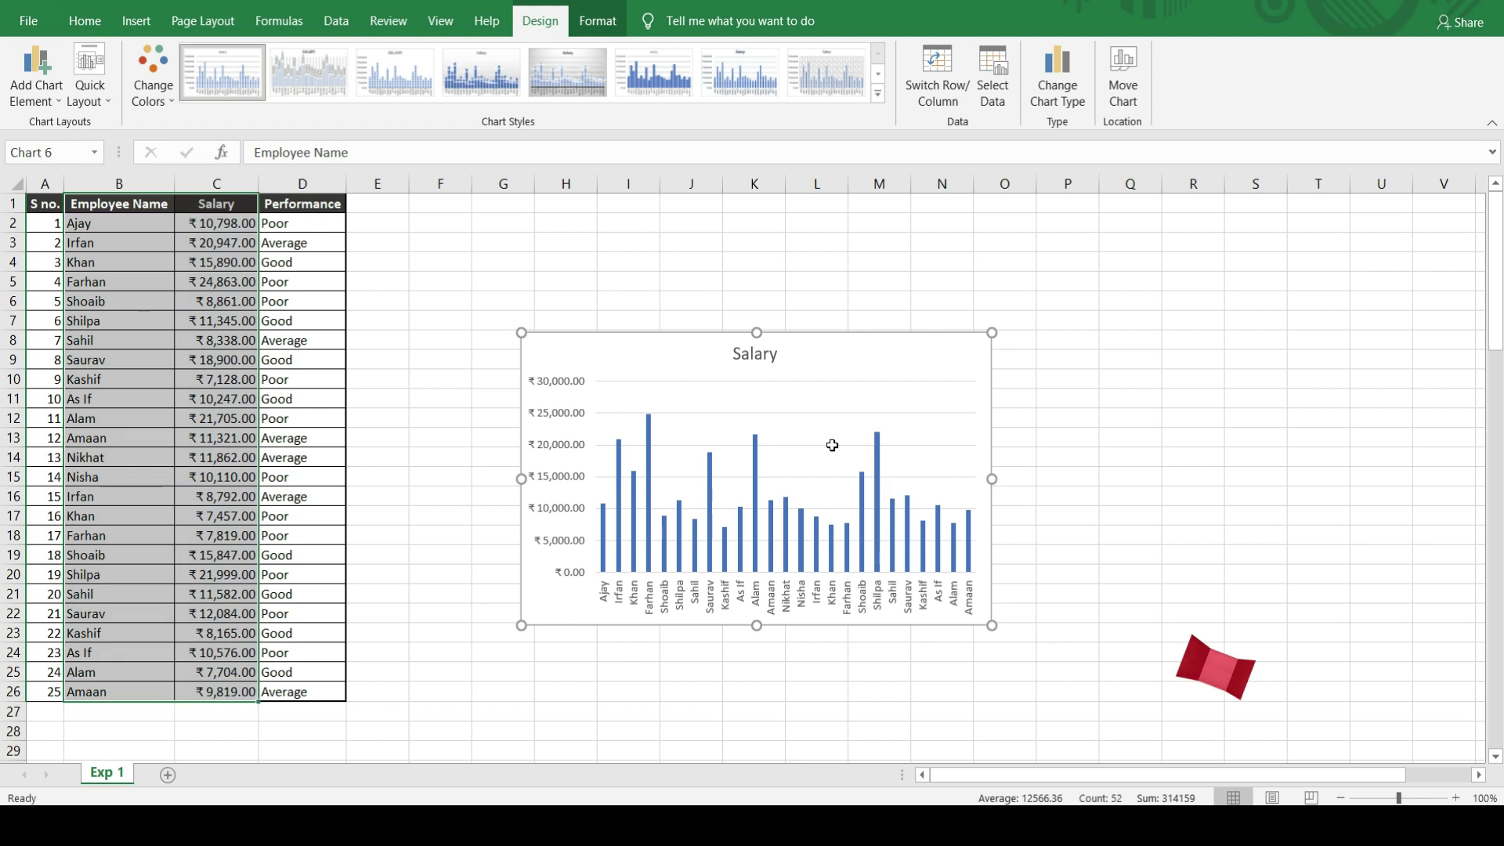
pyautogui.hotkey('ctrl', 'z')
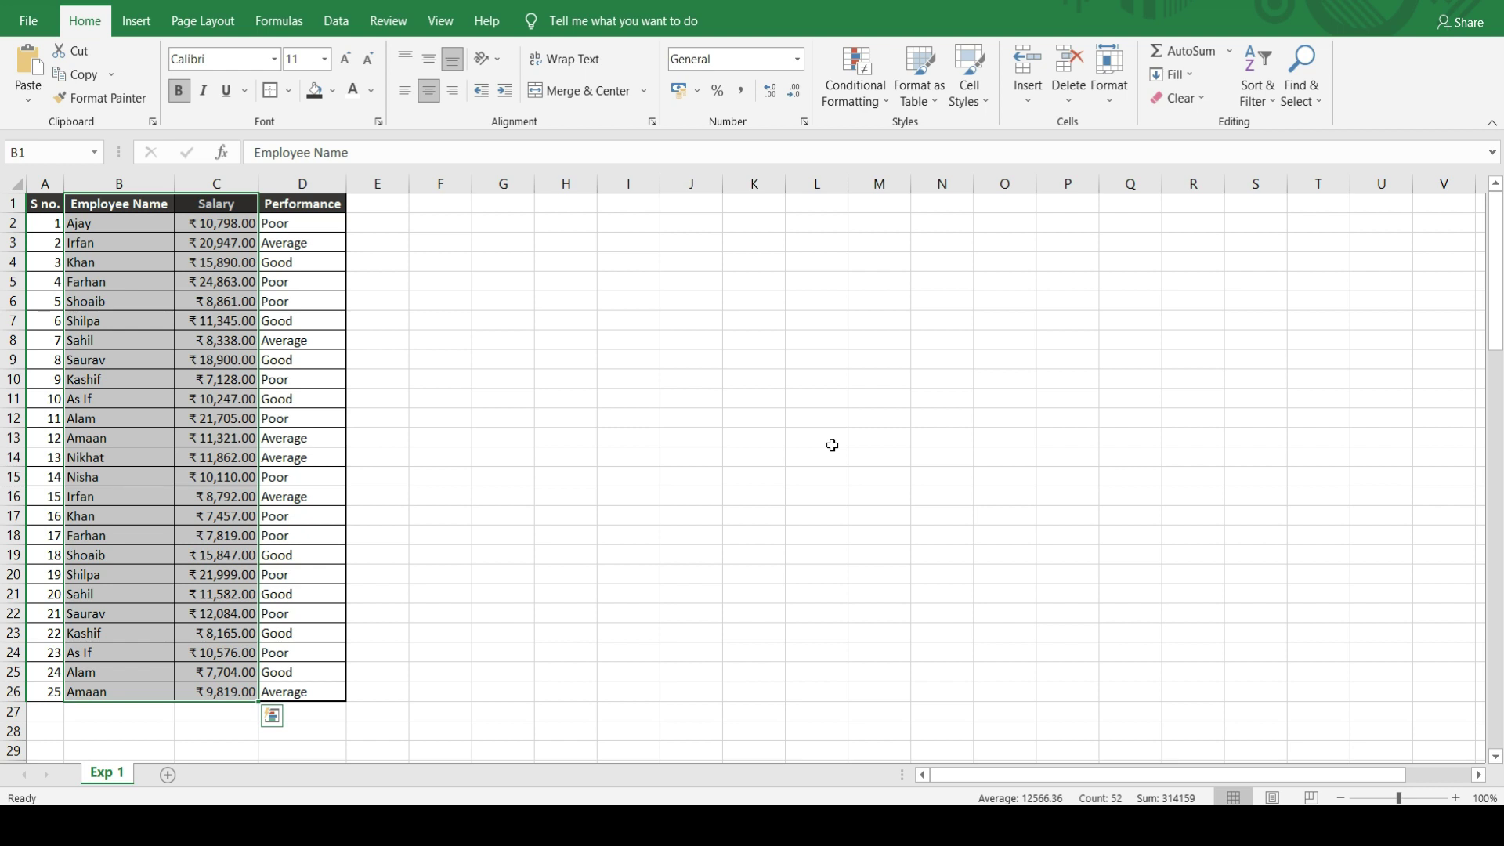
pyautogui.press('Down')
pyautogui.press('Up')
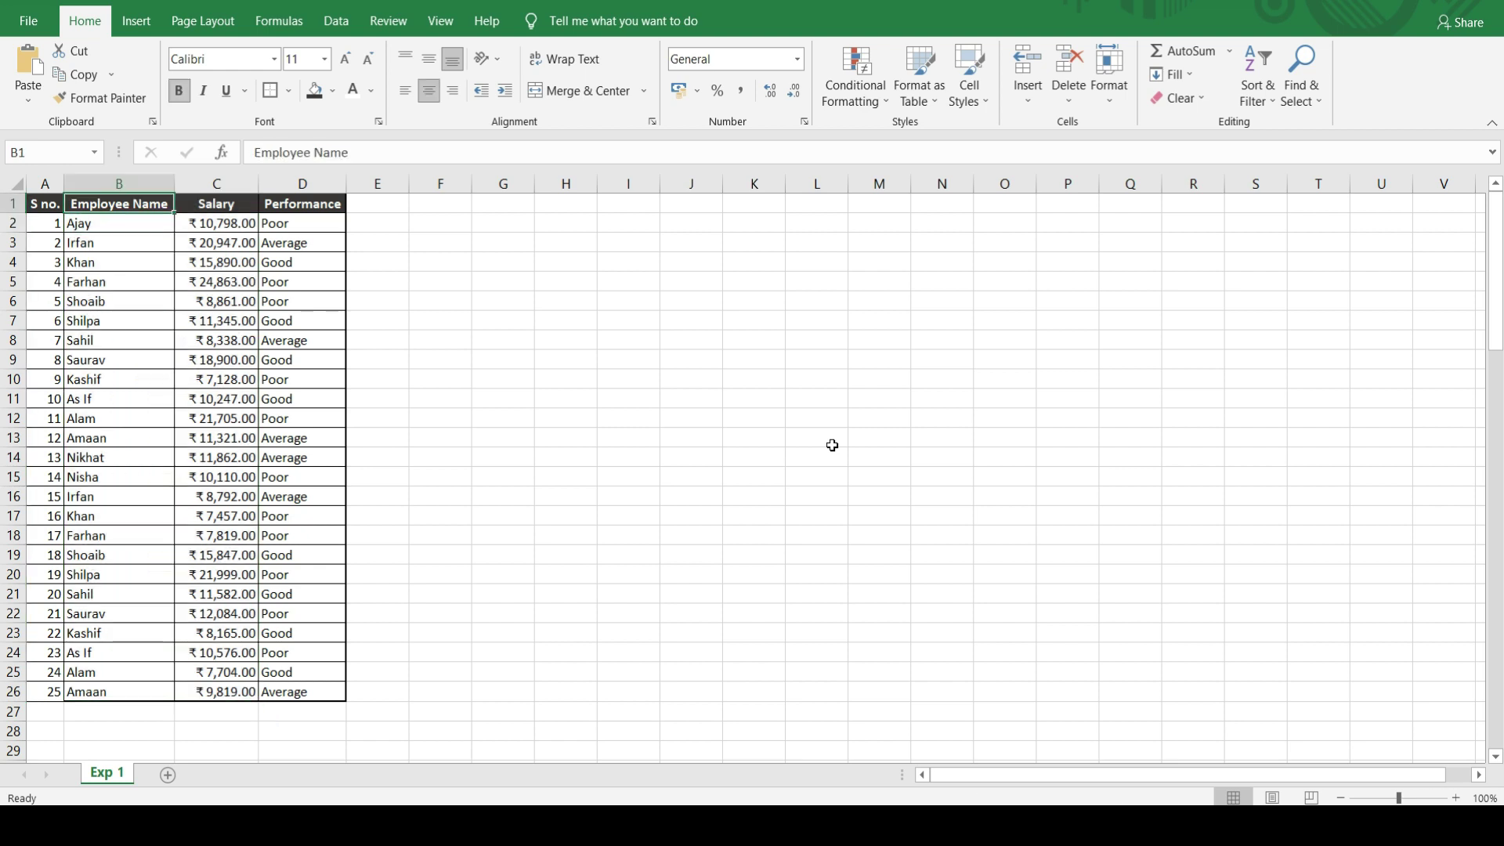
# Select the whole data range A1:D26 from B6 and convert it into a table with headers
pyautogui.press('Left')
pyautogui.press('Down')
pyautogui.press('Down')
pyautogui.press('Down')
pyautogui.press('Right')
pyautogui.press('Down')
pyautogui.press('Down')
pyautogui.hotkey('ctrl', 'a')
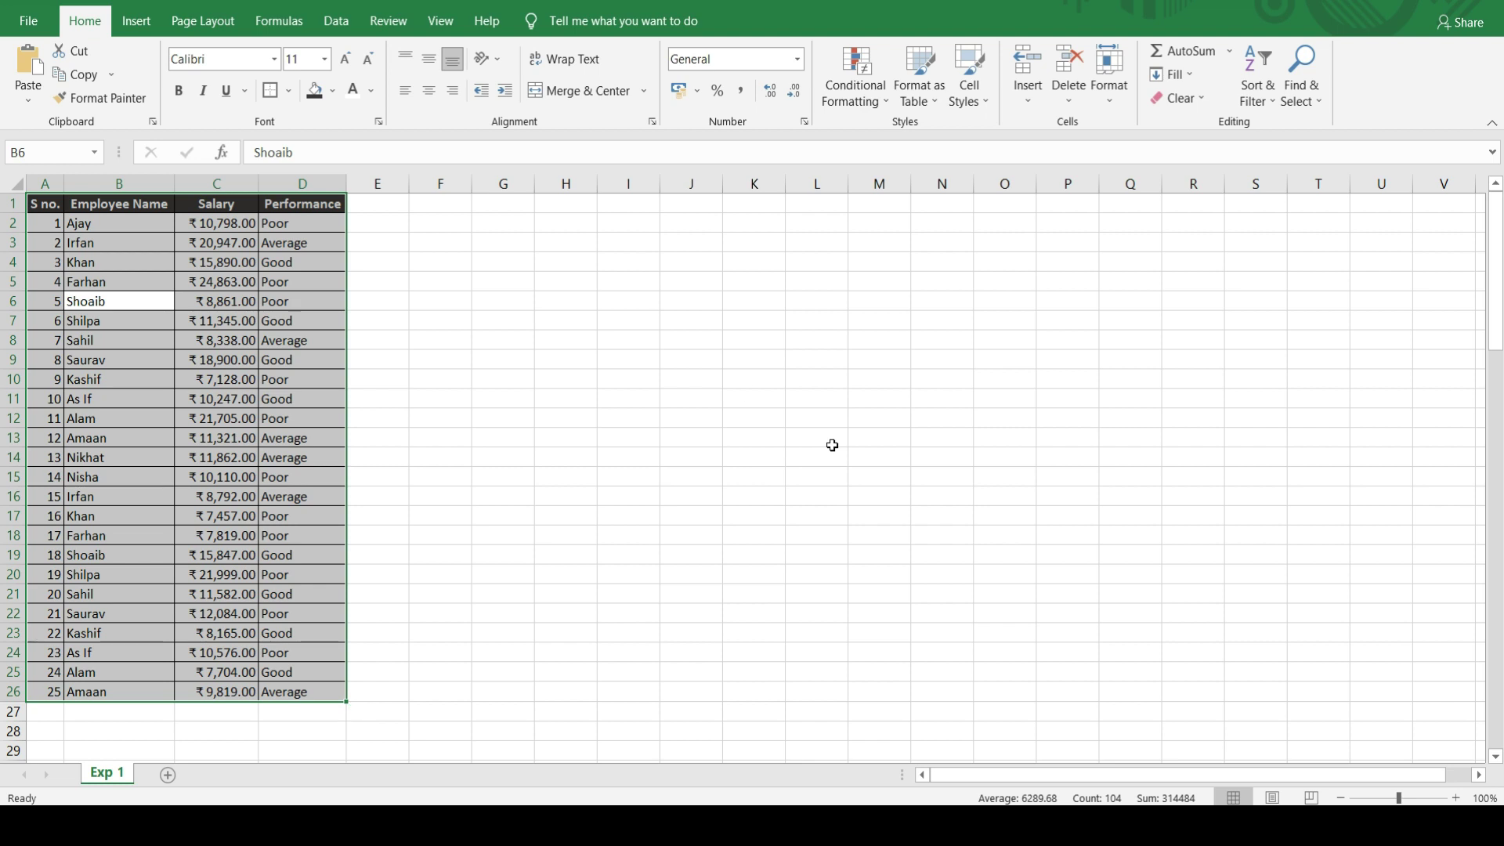
pyautogui.click(134, 21)
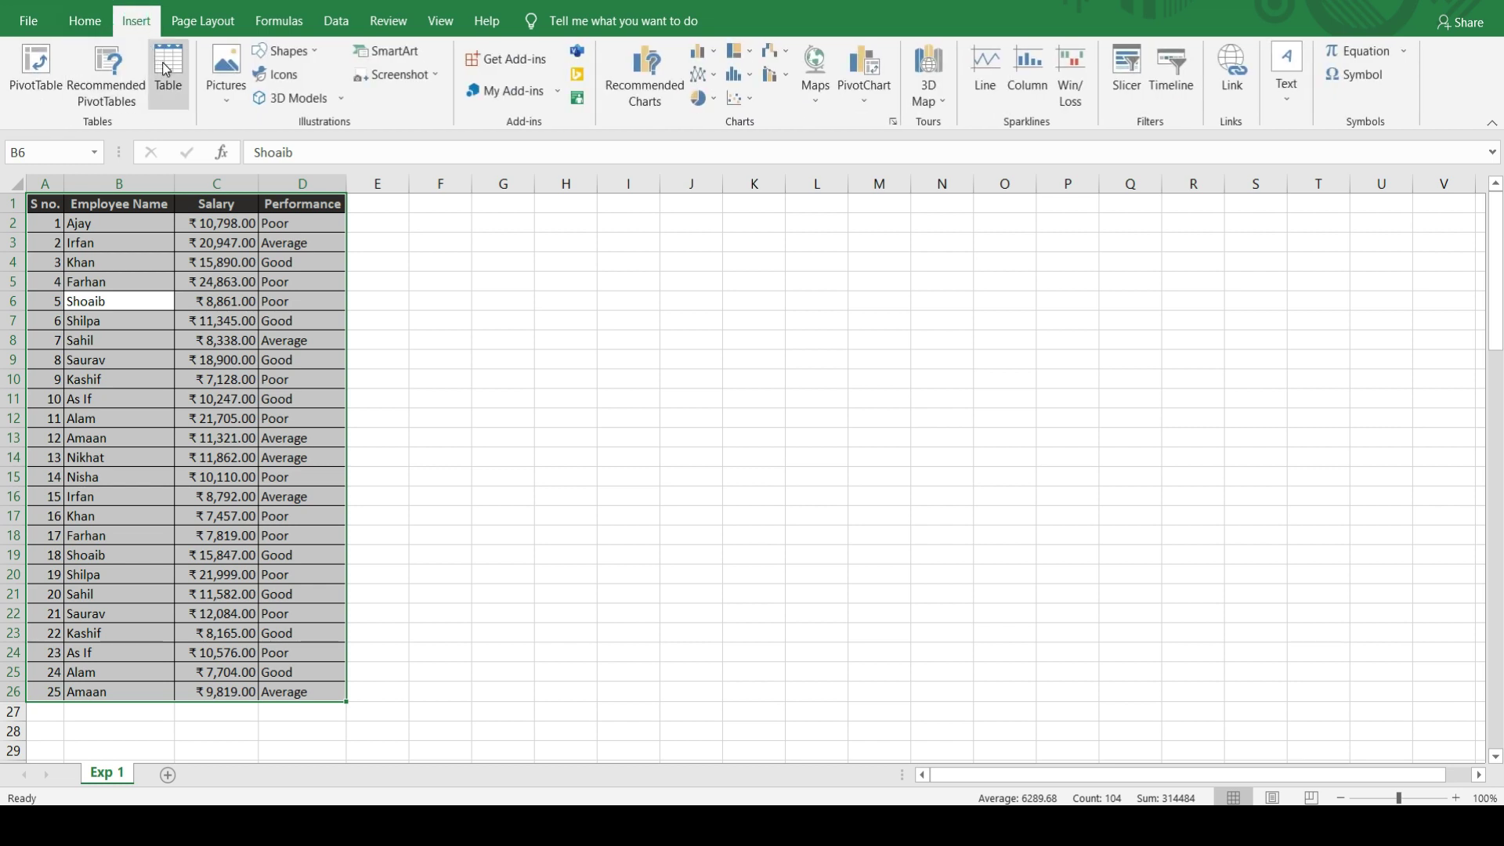
pyautogui.click(166, 69)
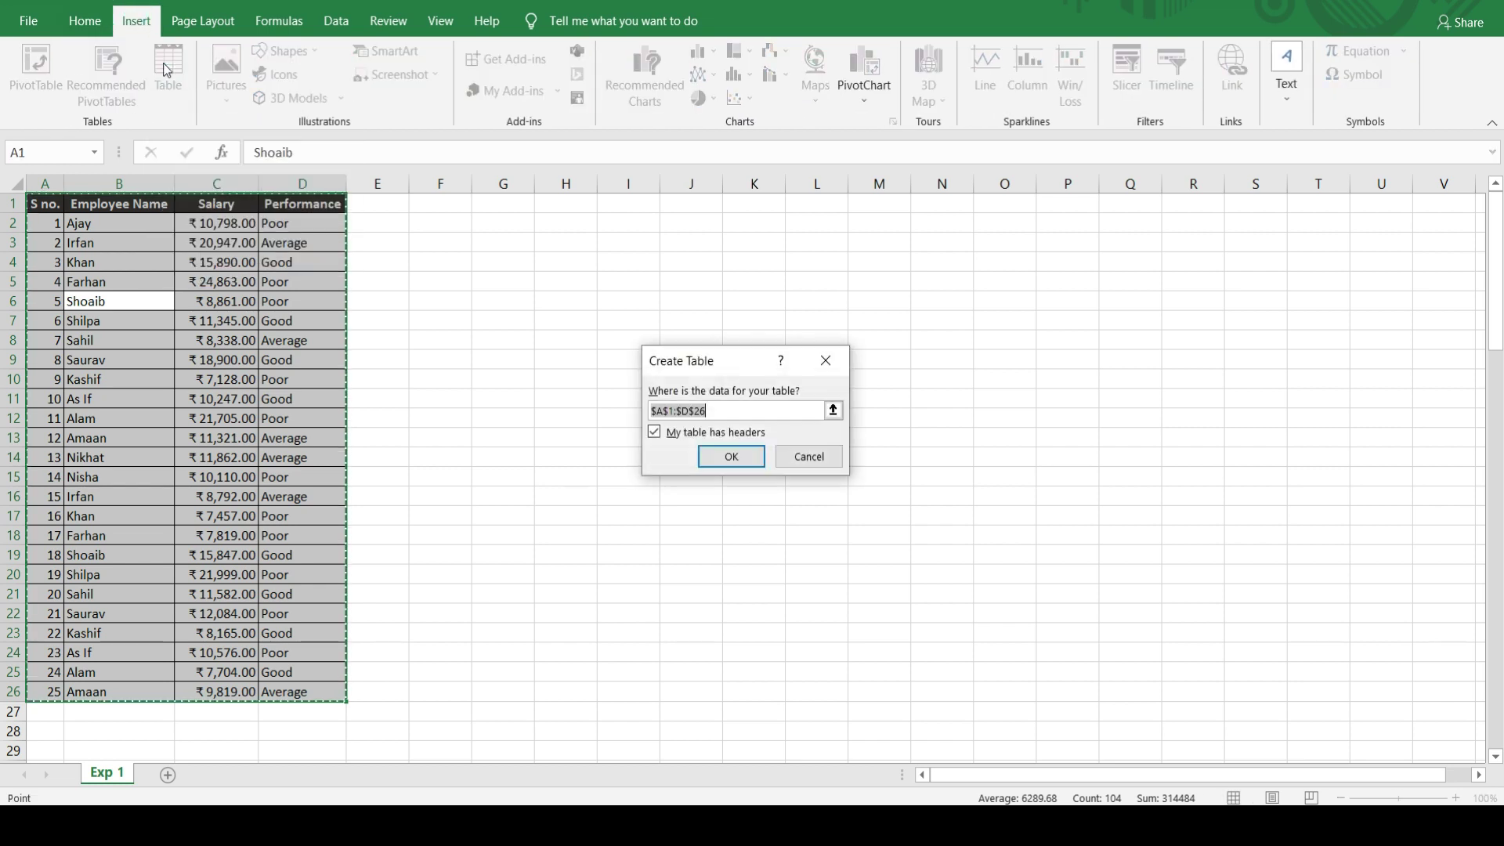
pyautogui.click(728, 457)
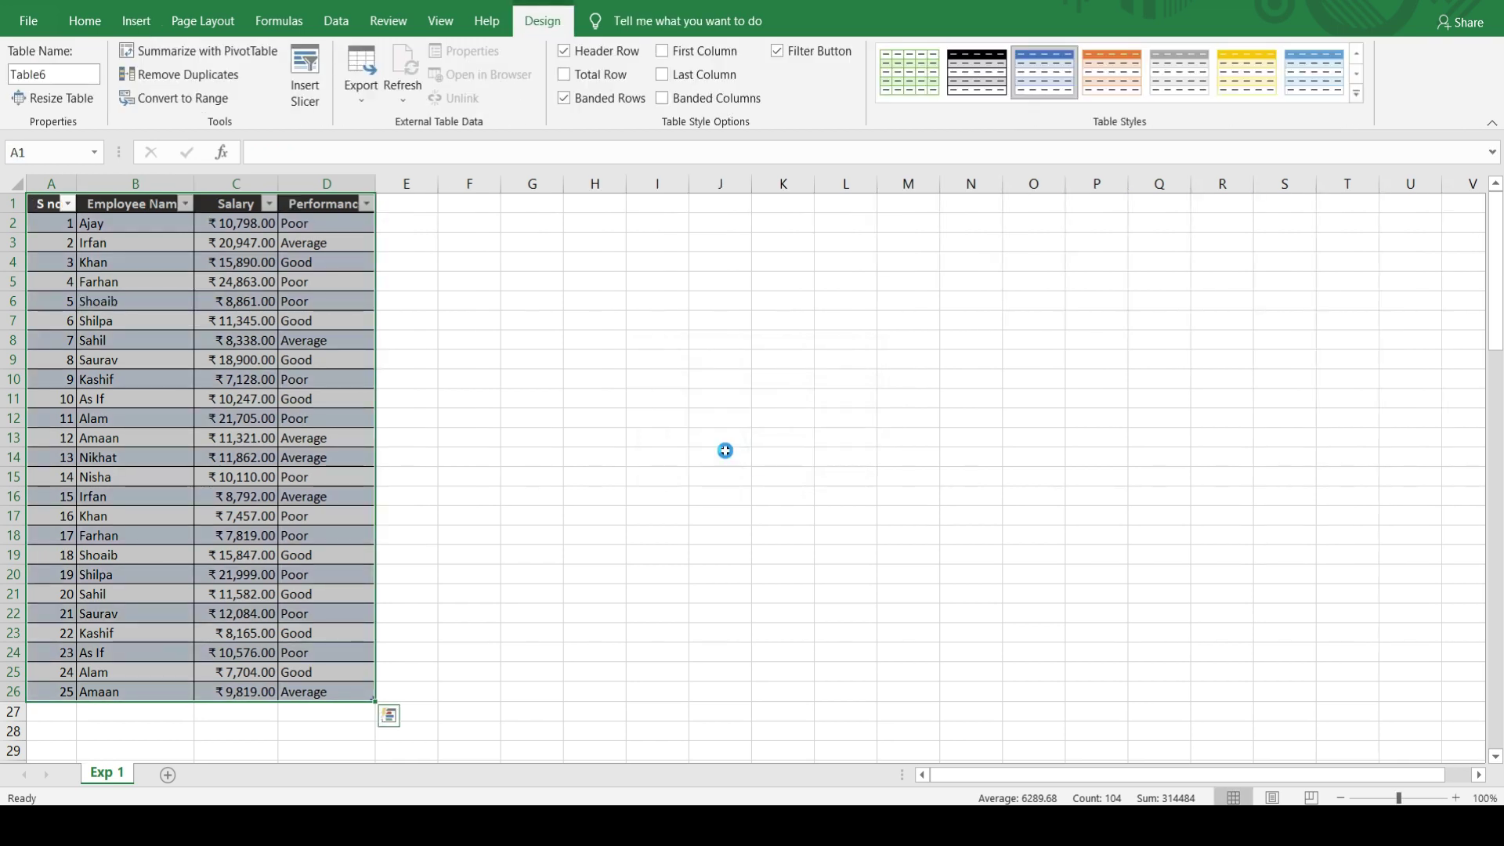
# Undo the table conversion of the data range and drop the selection by moving to B8
pyautogui.hotkey('ctrl', 'z')
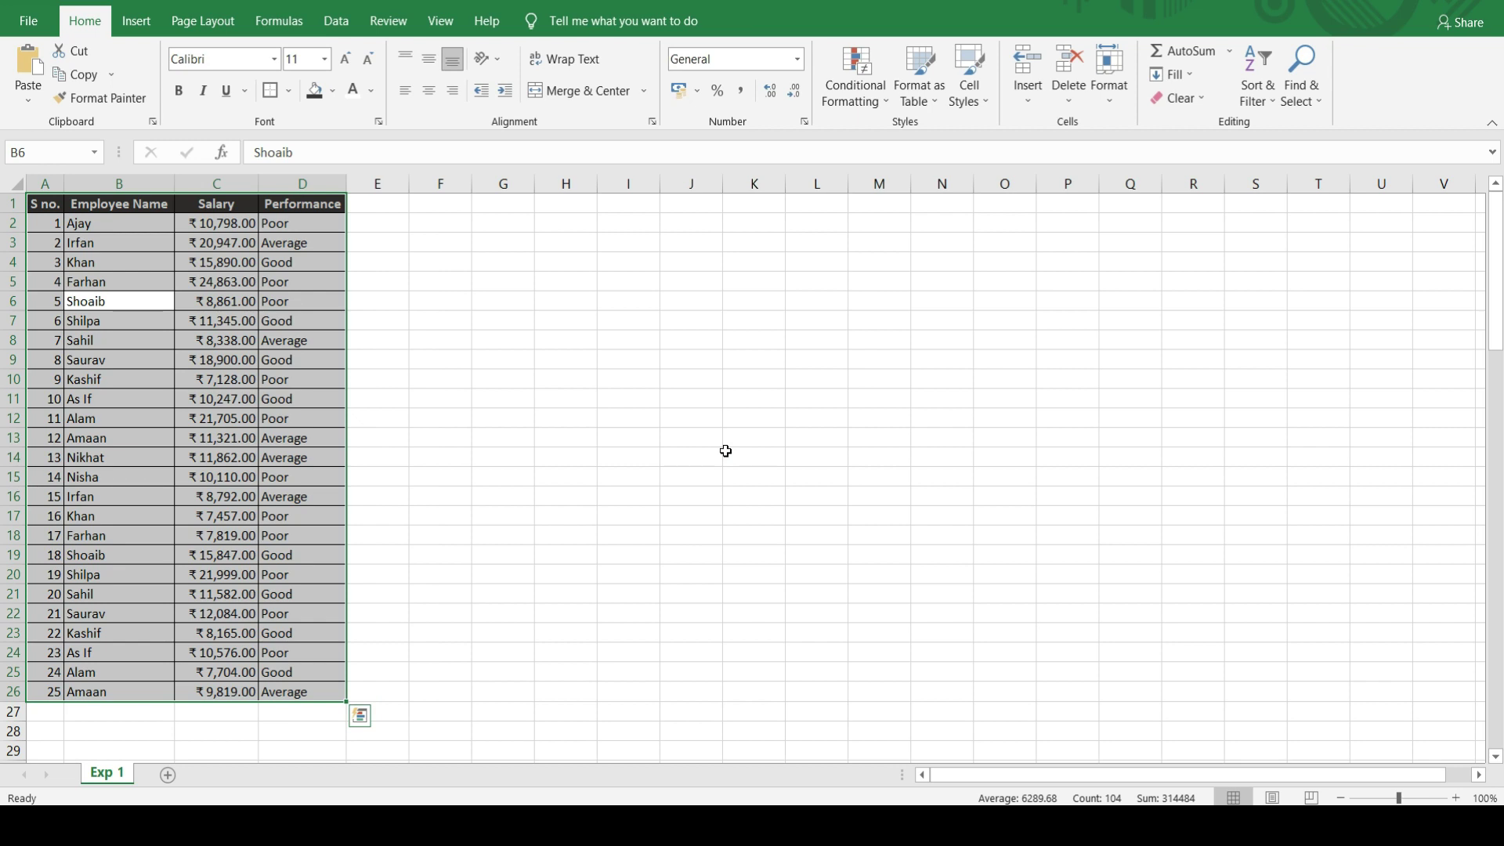
pyautogui.press('Down')
pyautogui.press('Down')
pyautogui.press('Down')
pyautogui.press('Up')
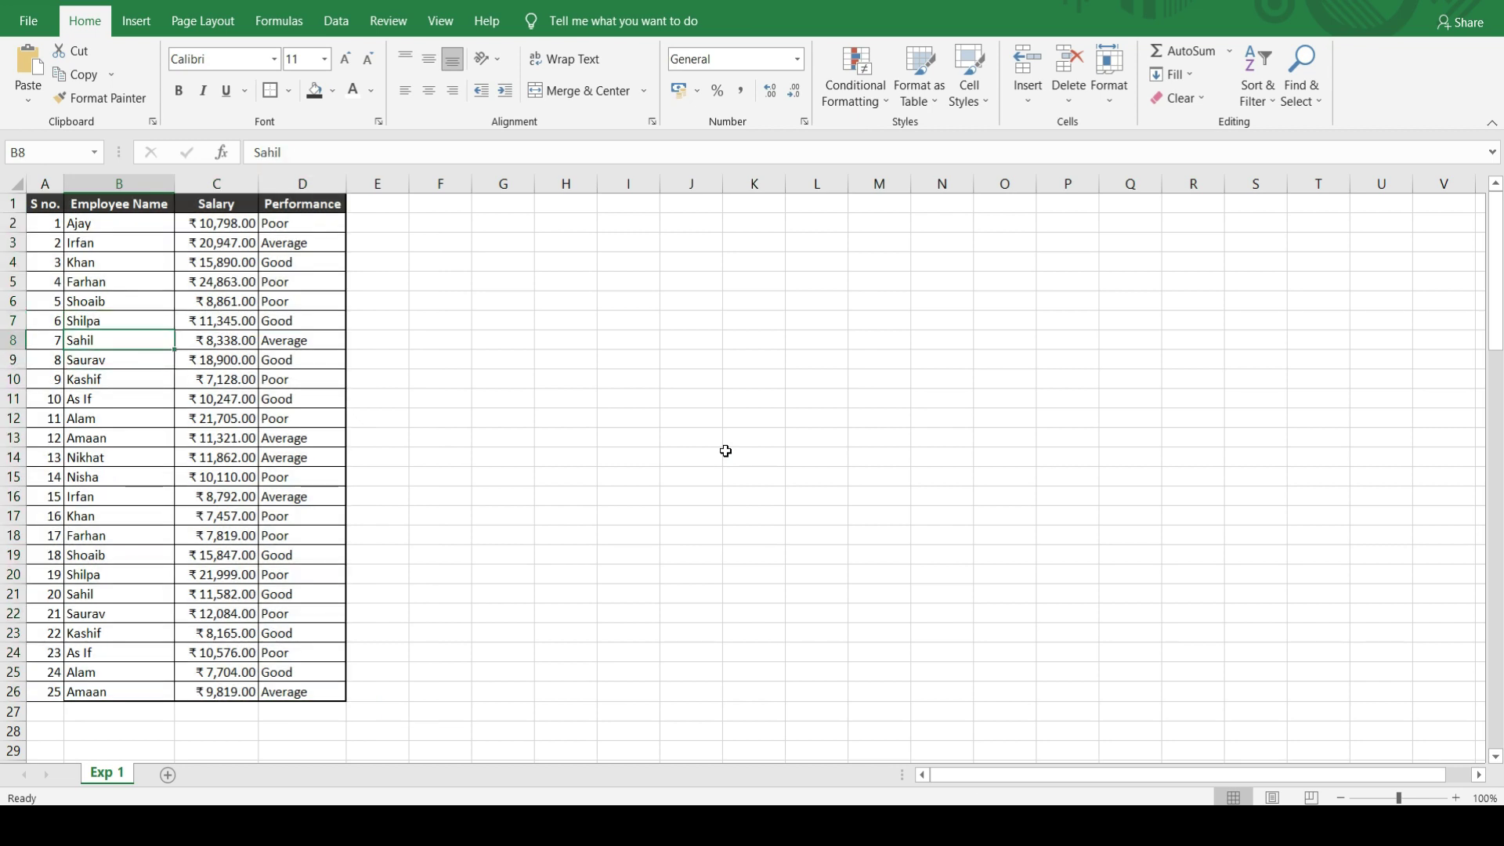
# Convert the whole data range A1:D26 into a table from B8, and undo the conversion, moving to B9
pyautogui.hotkey('ctrl', 'a')
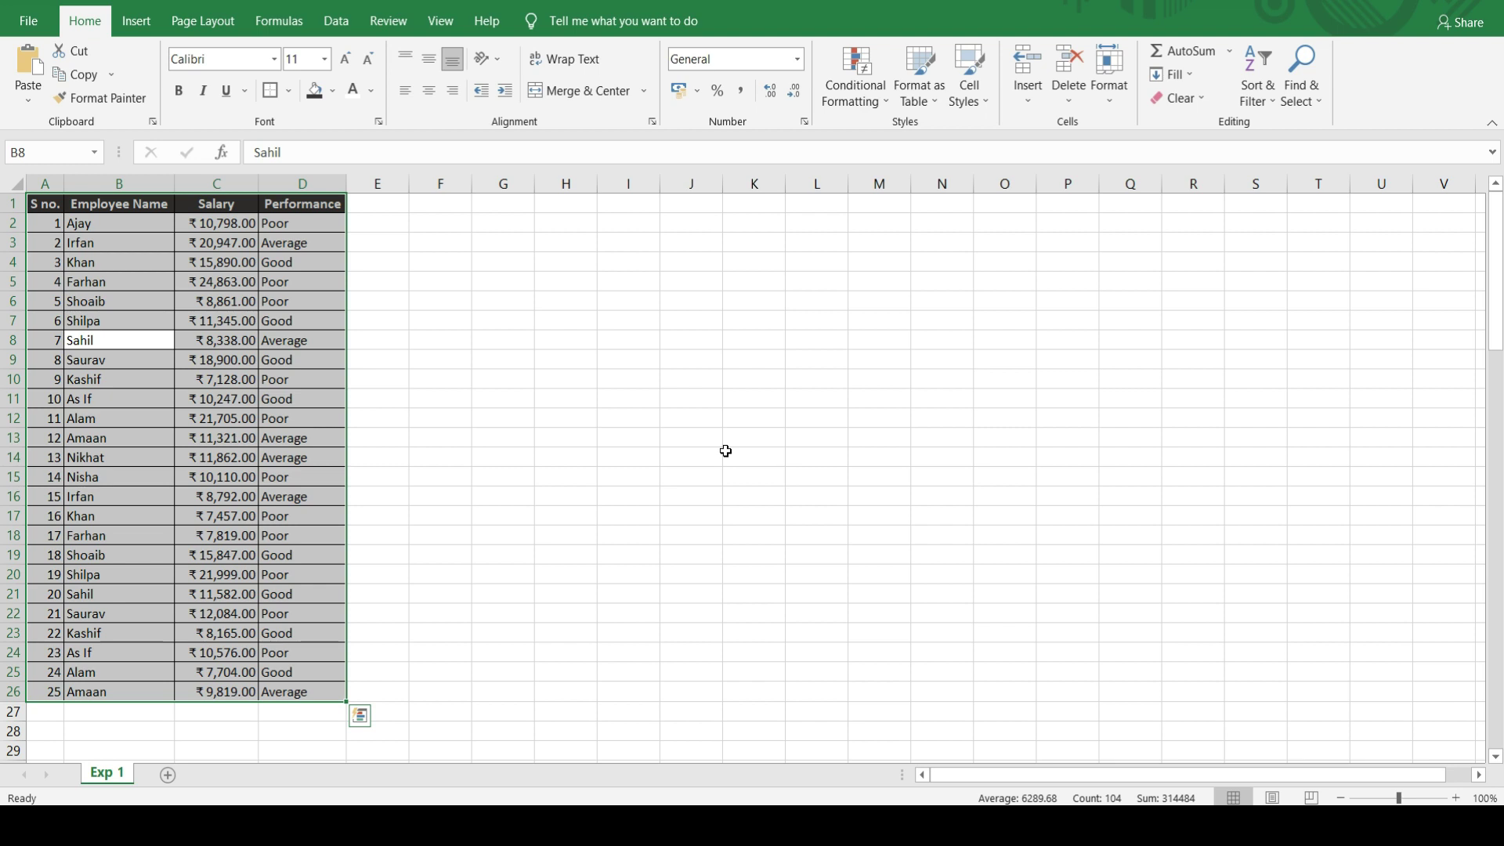
pyautogui.hotkey('ctrl', 't')
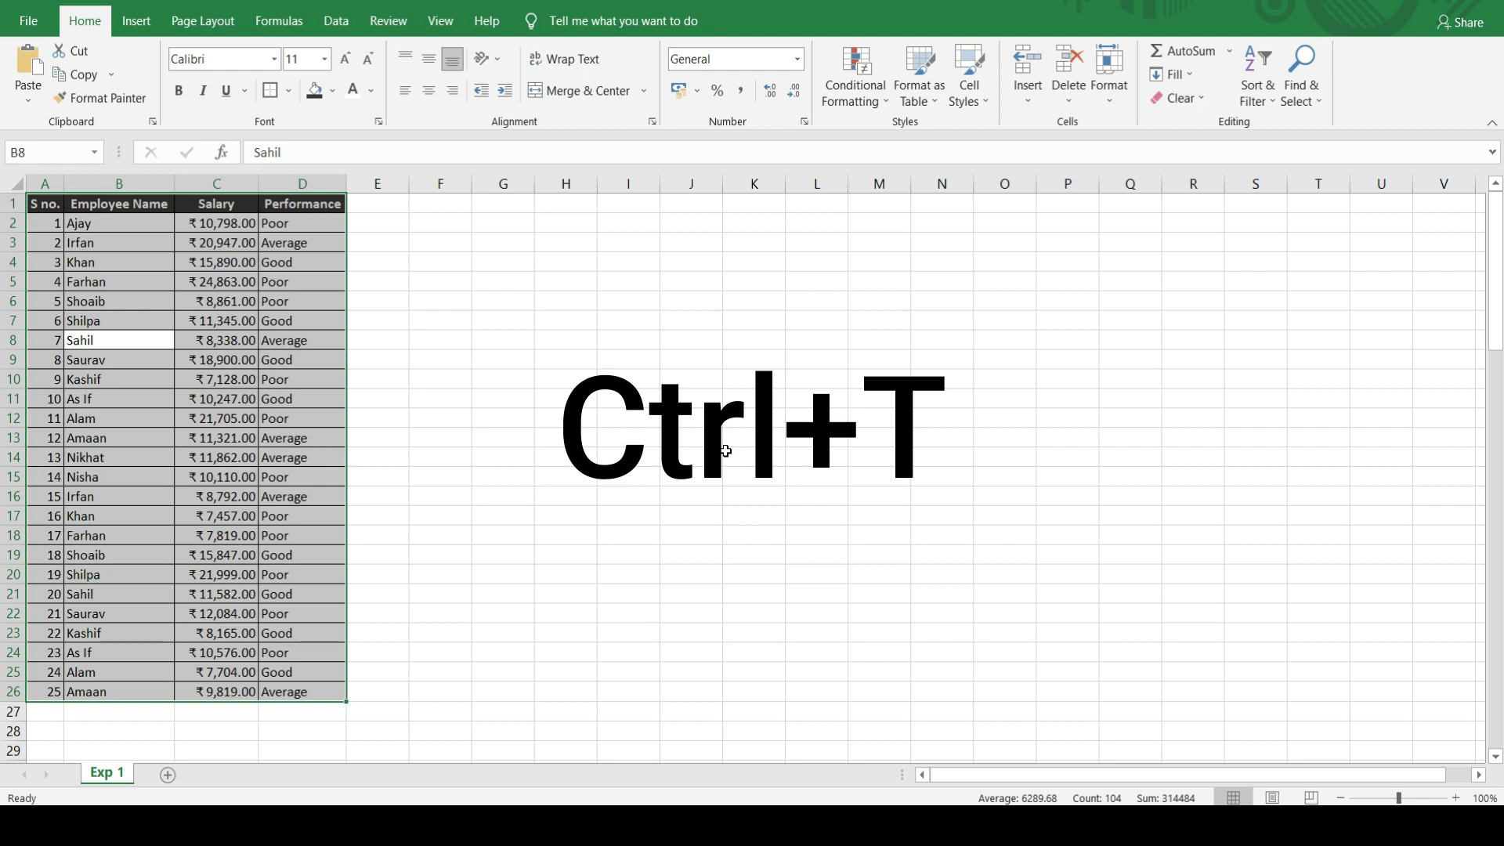
pyautogui.hotkey('ctrl', 't')
pyautogui.click(726, 452)
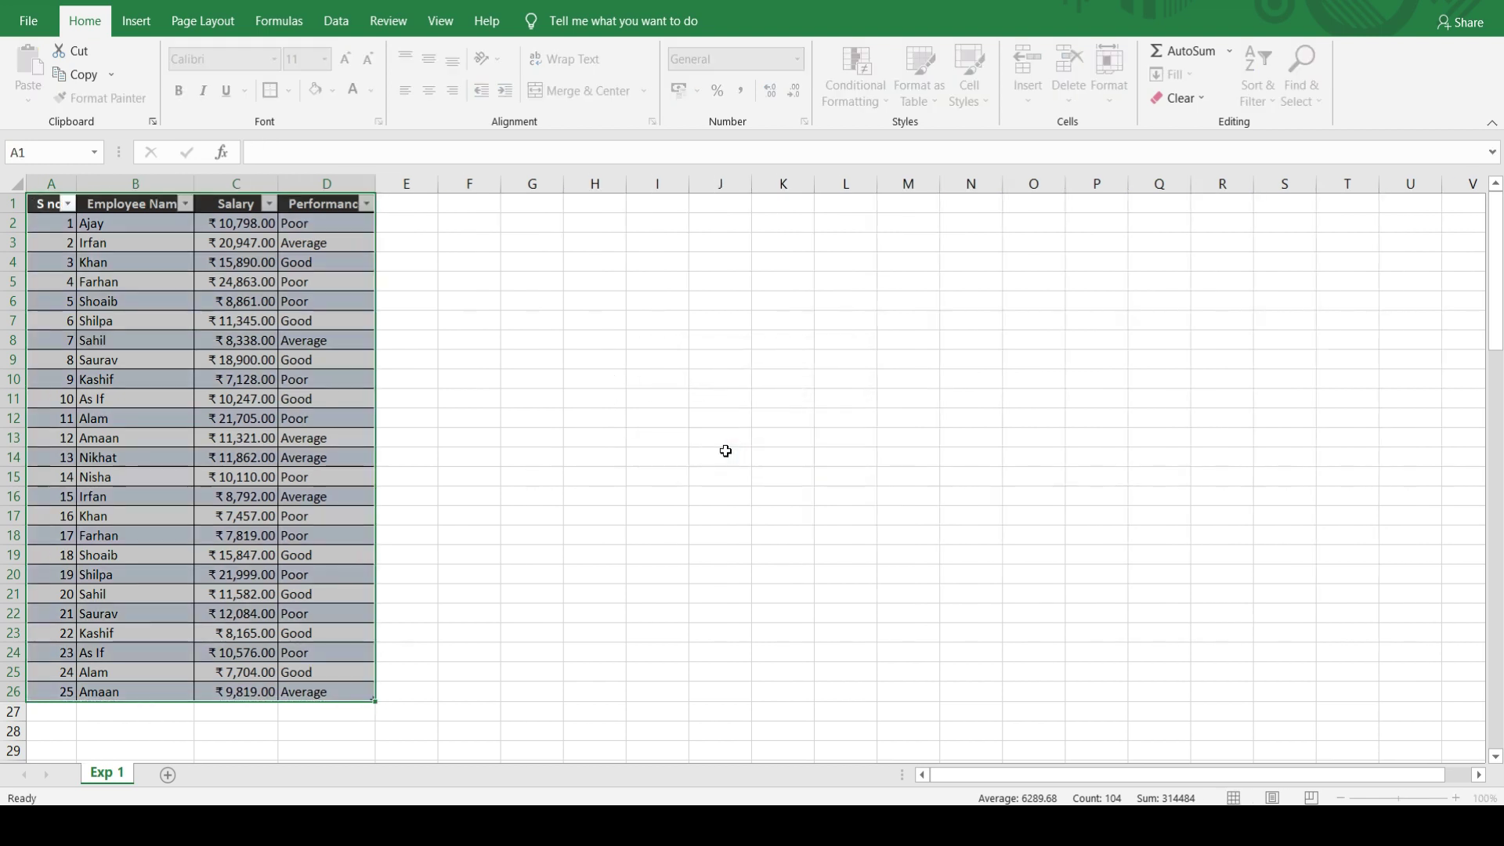
pyautogui.press('Down')
pyautogui.press('Down')
pyautogui.press('Up')
pyautogui.press('Up')
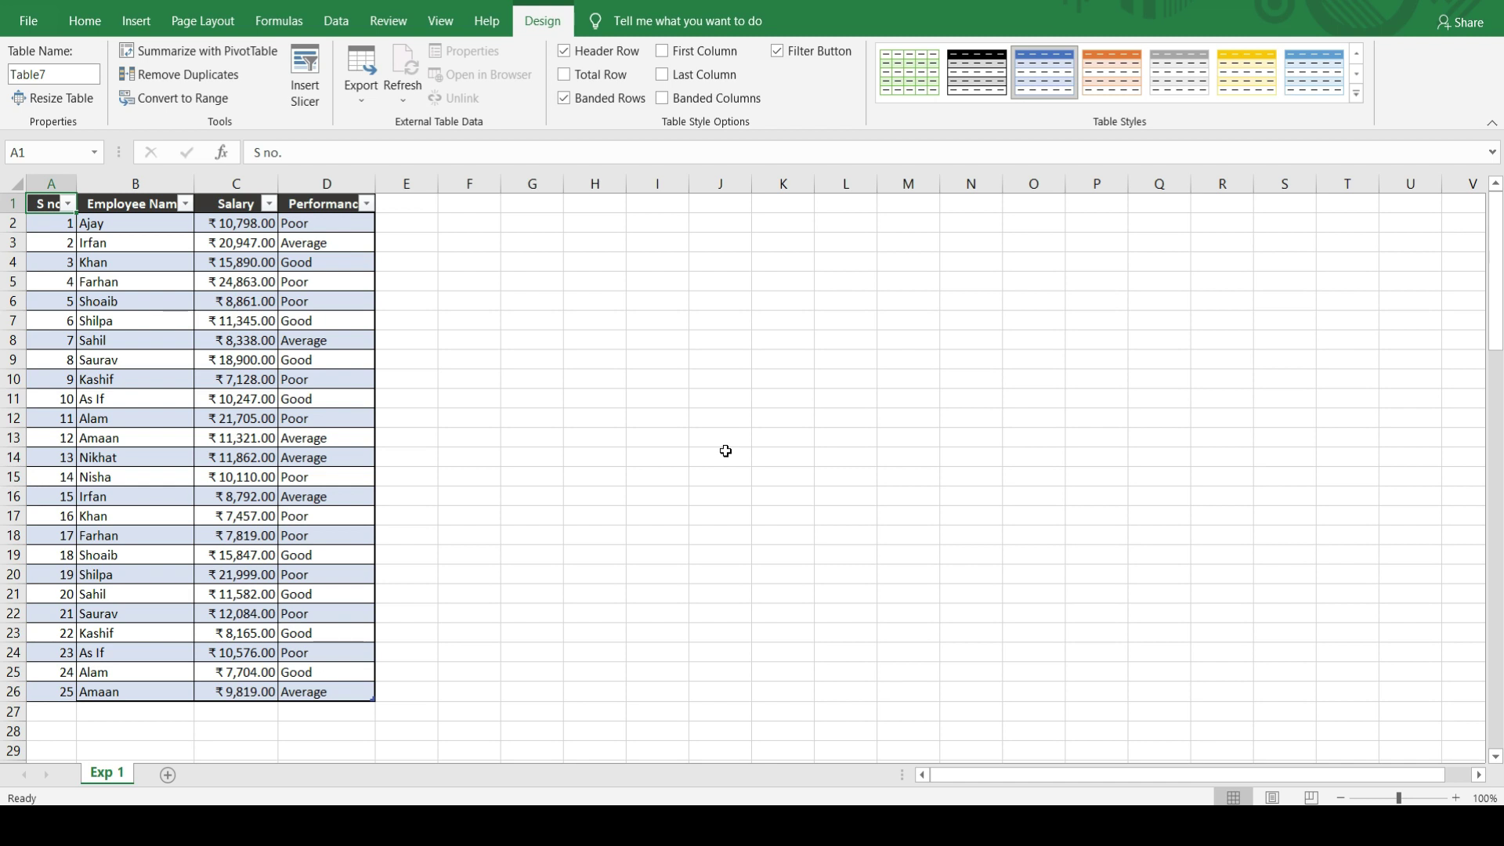
pyautogui.hotkey('ctrl', 'z')
pyautogui.press('Down')
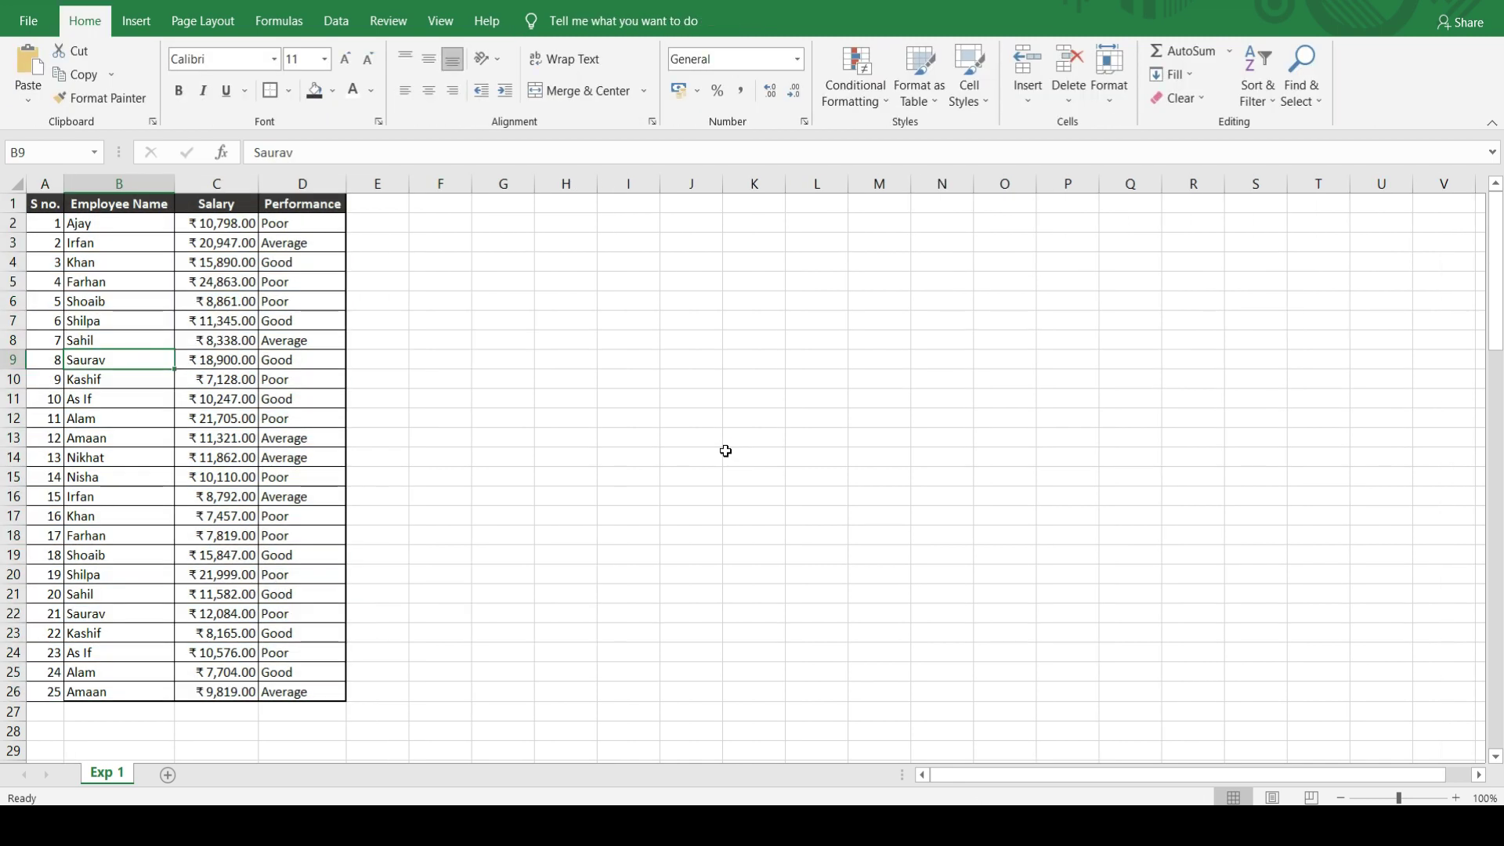
# Select the whole data range A1:D26 from B9, convert it into a table with headers, and move to the Salary header in C1
pyautogui.hotkey('ctrl', 'a')
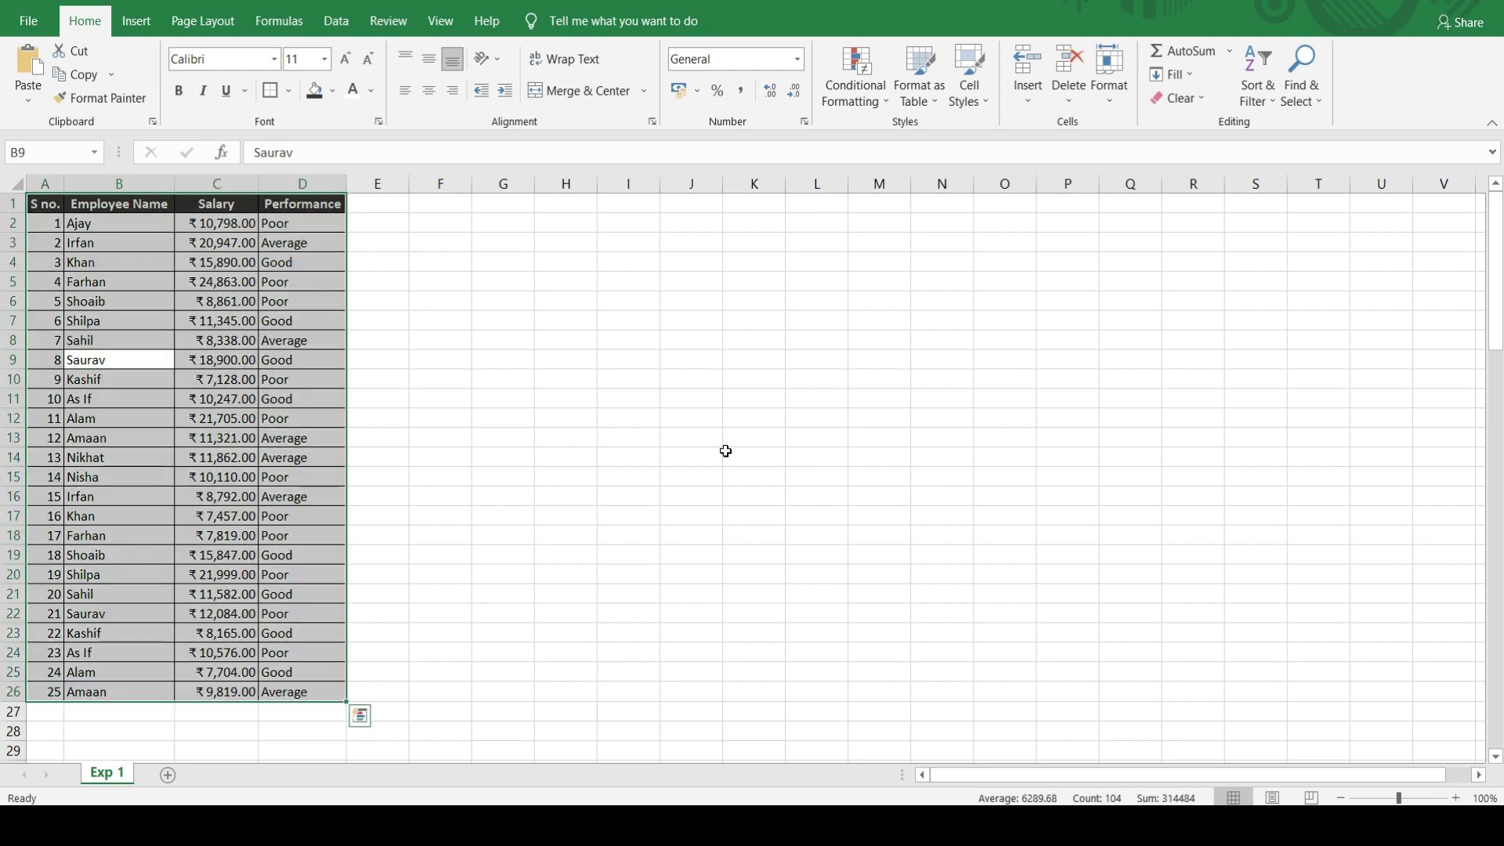
pyautogui.hotkey('ctrl', 't')
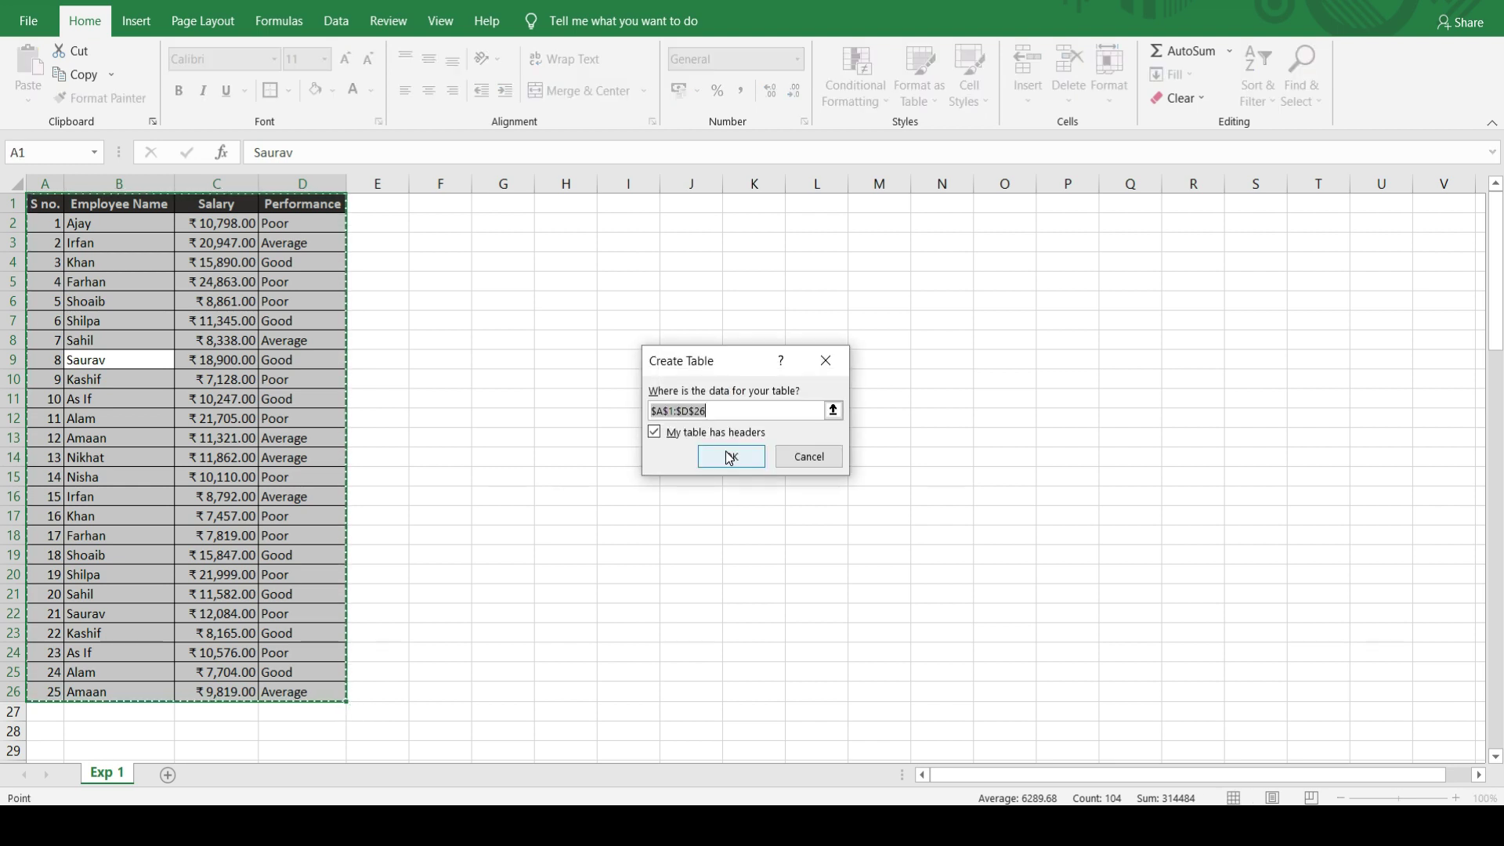
pyautogui.click(726, 453)
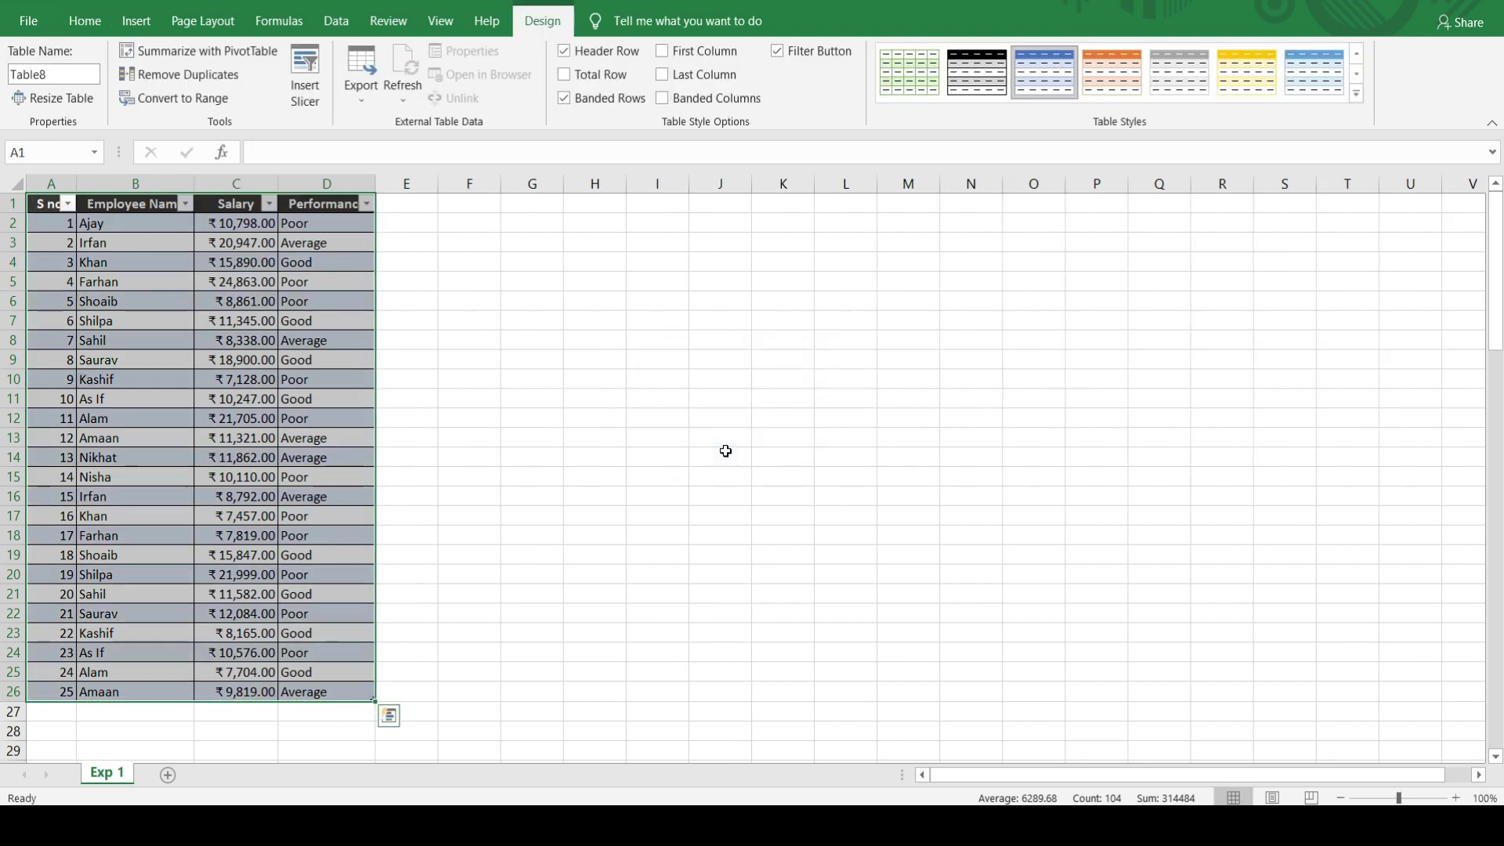
pyautogui.press('Down')
pyautogui.press('Up')
pyautogui.press('Right')
pyautogui.press('Right')
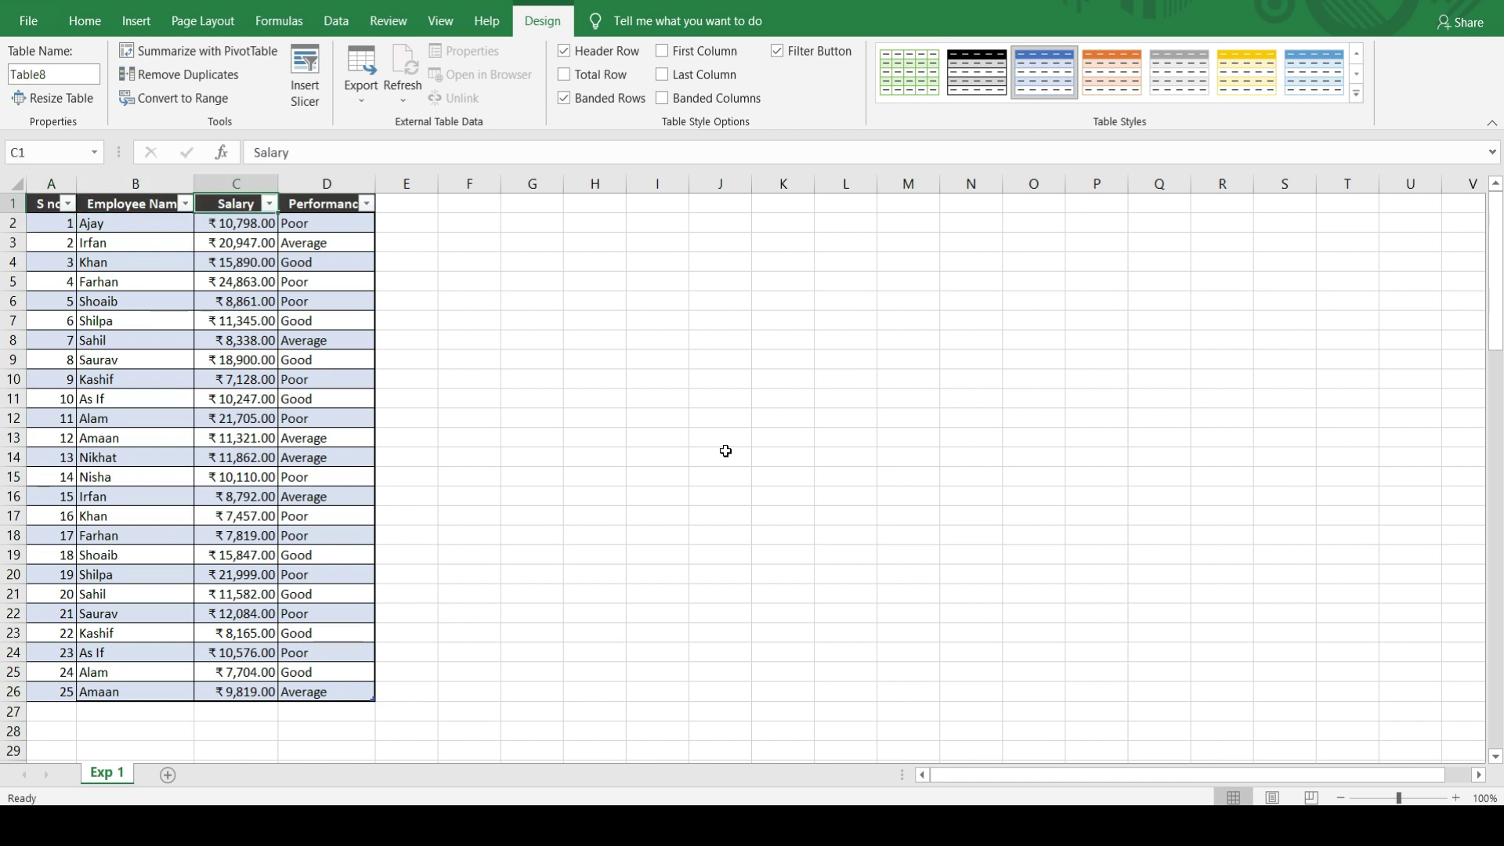